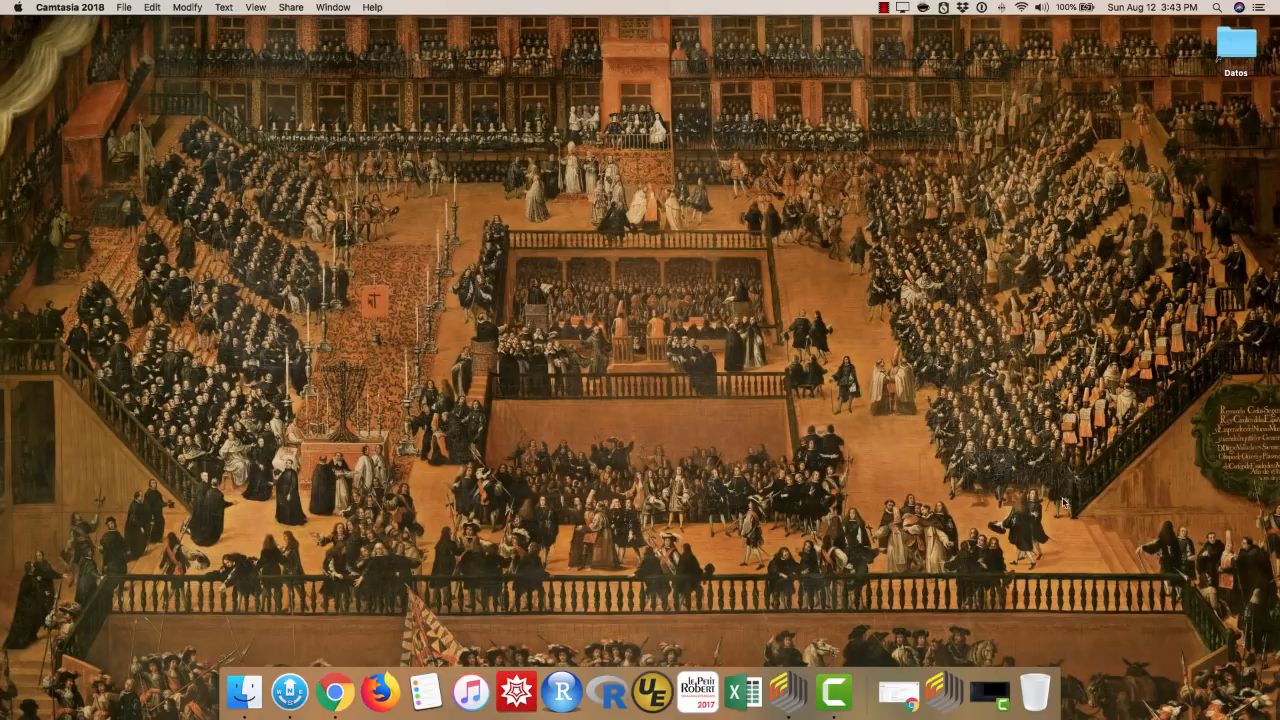
# Open the course folder Hojas de Datos Usadas en el Curso in Chrome and save HousePrices.csv to the Desktop
pyautogui.click(898, 692)
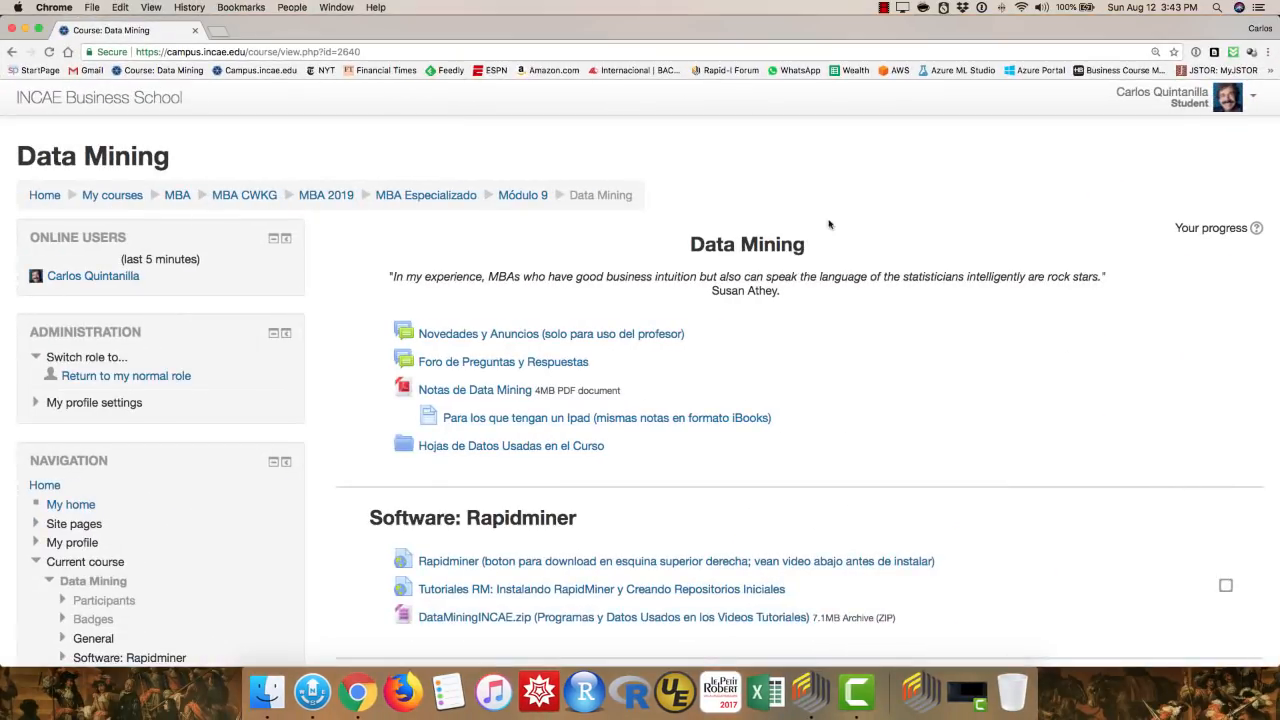
pyautogui.click(524, 451)
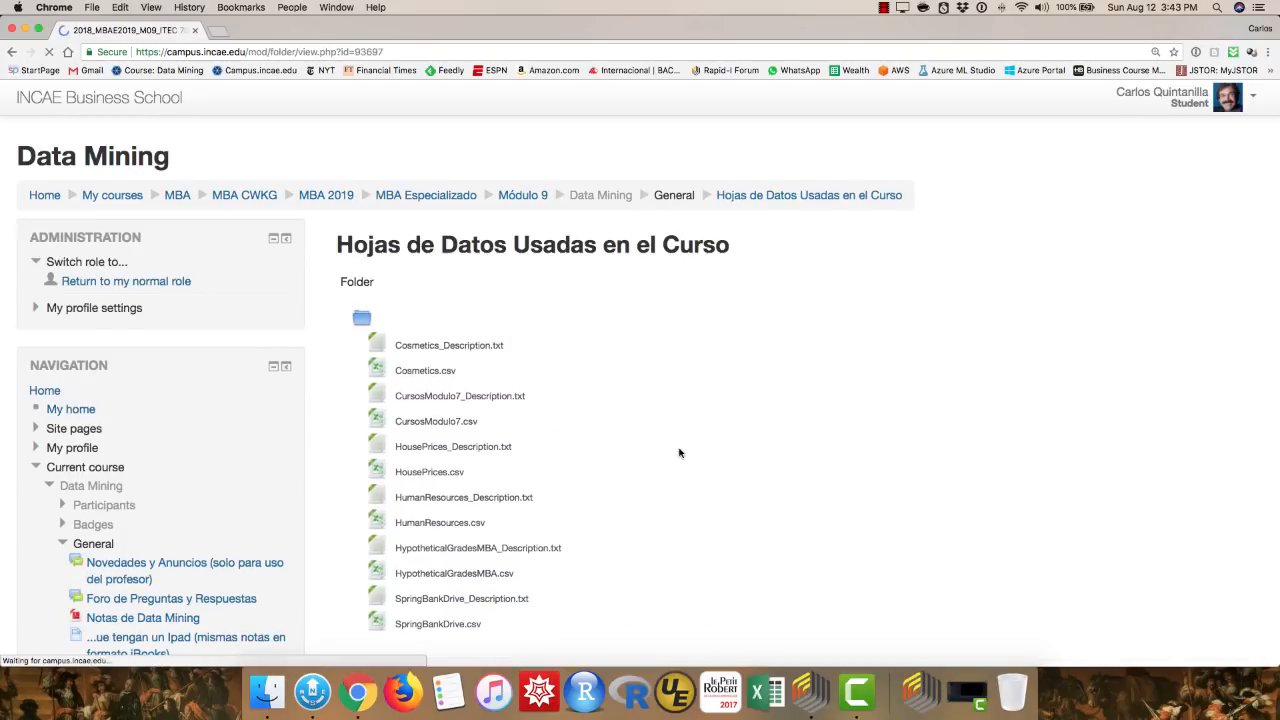
pyautogui.scroll(-1, 509, 400)
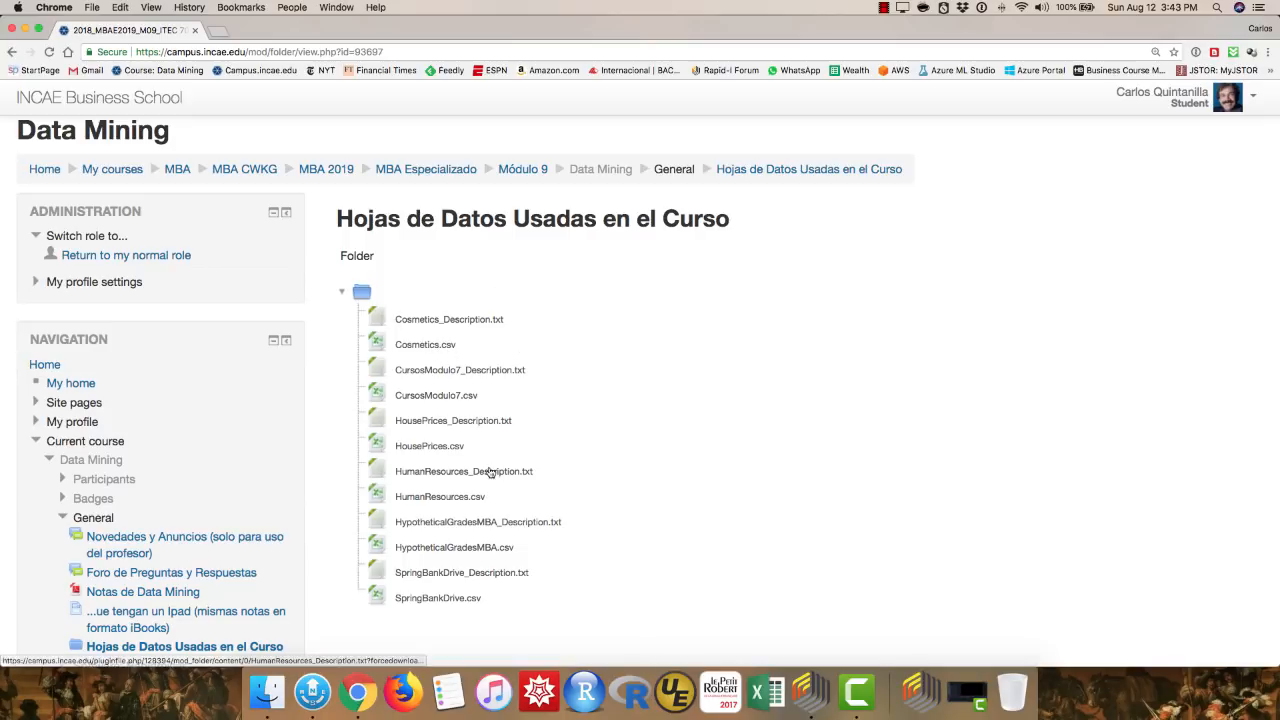
pyautogui.rightClick(433, 451)
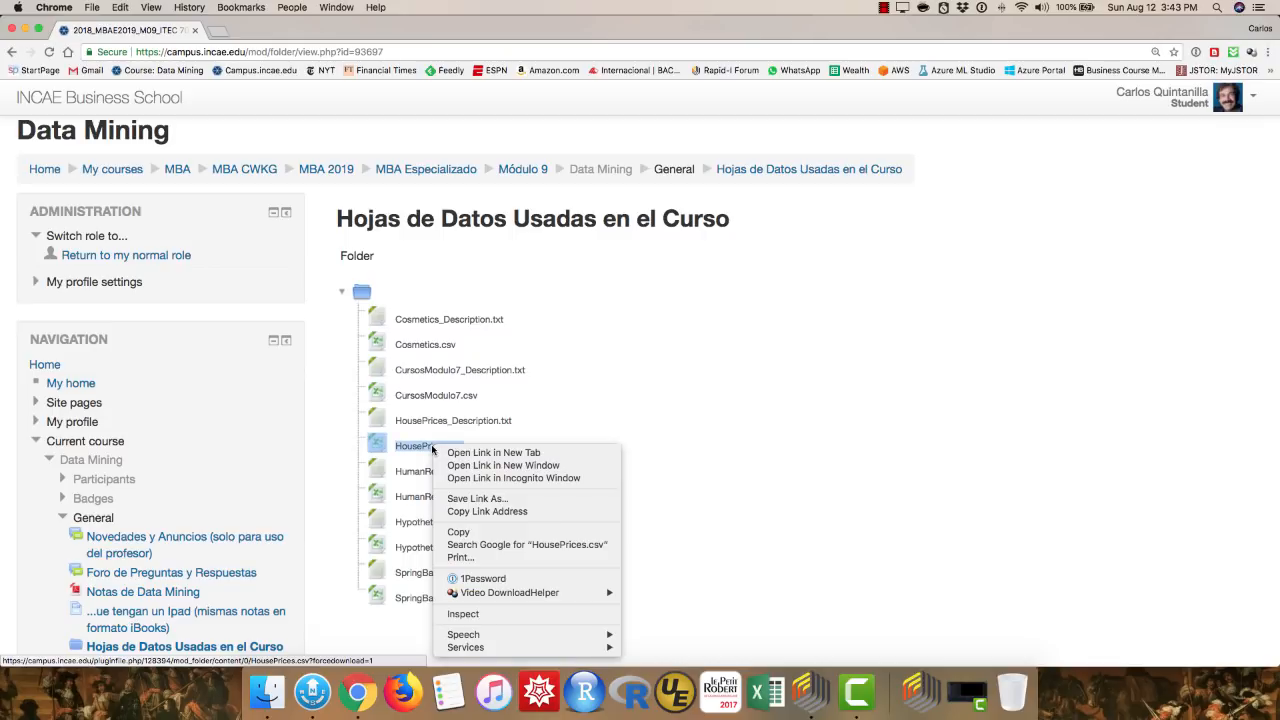
pyautogui.click(538, 499)
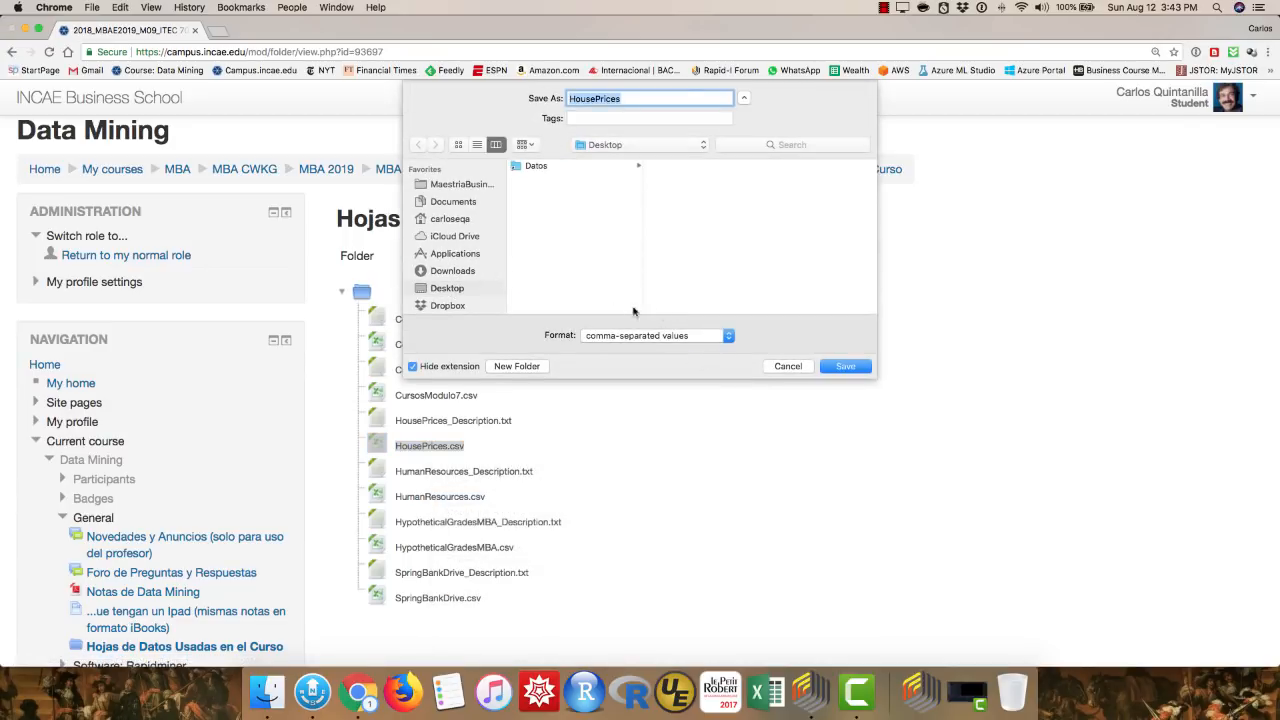
pyautogui.click(845, 366)
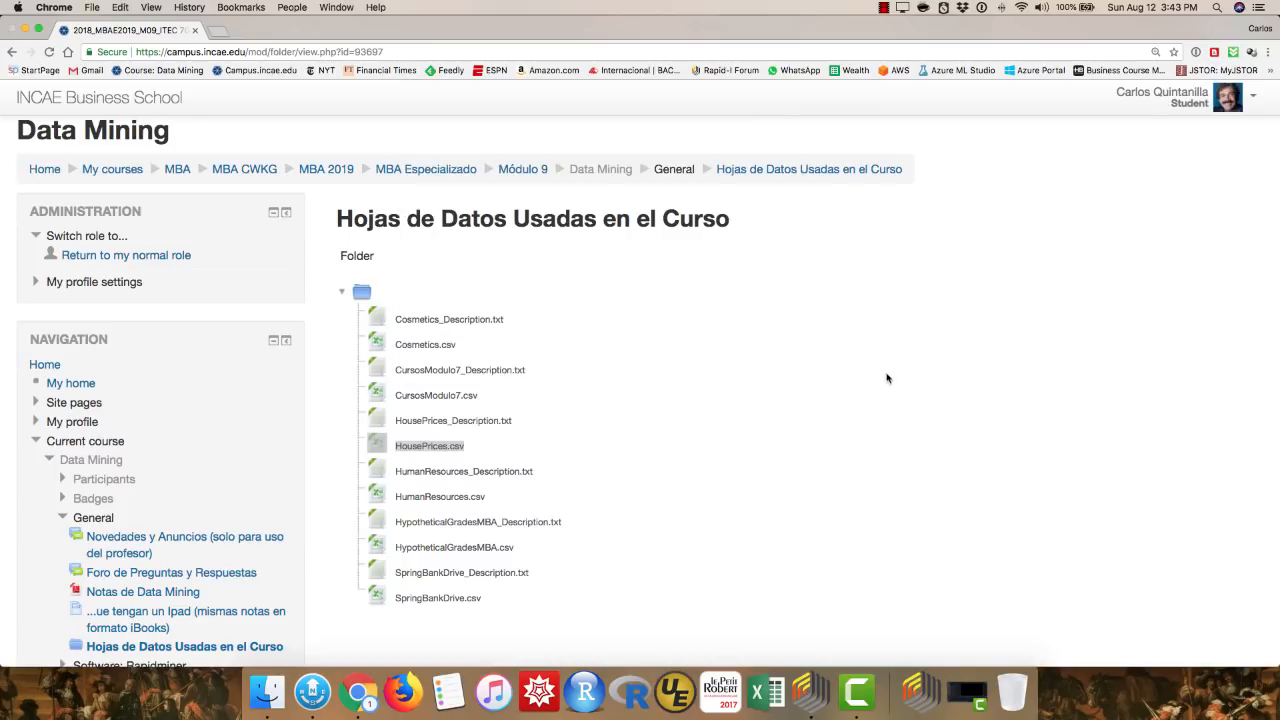
# Save HousePrices_Description.txt from the course folder to the Desktop and minimize the browser window
pyautogui.rightClick(450, 421)
pyautogui.click(500, 474)
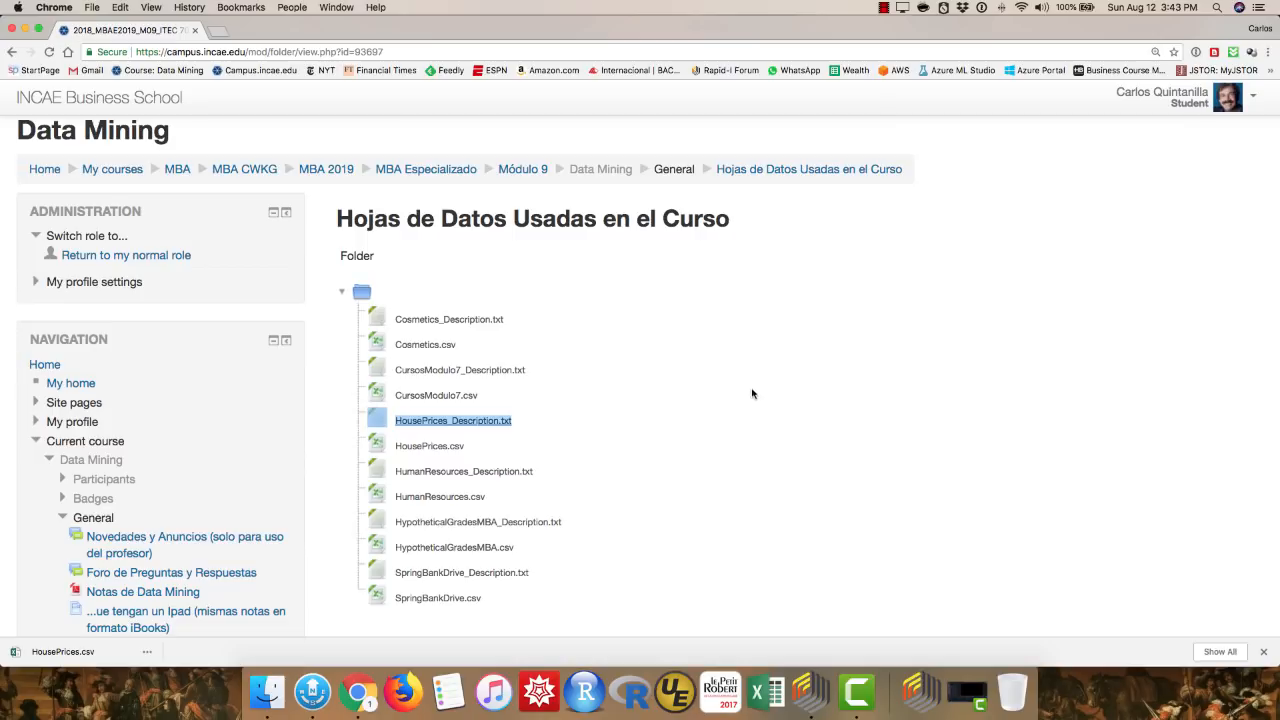
pyautogui.click(845, 367)
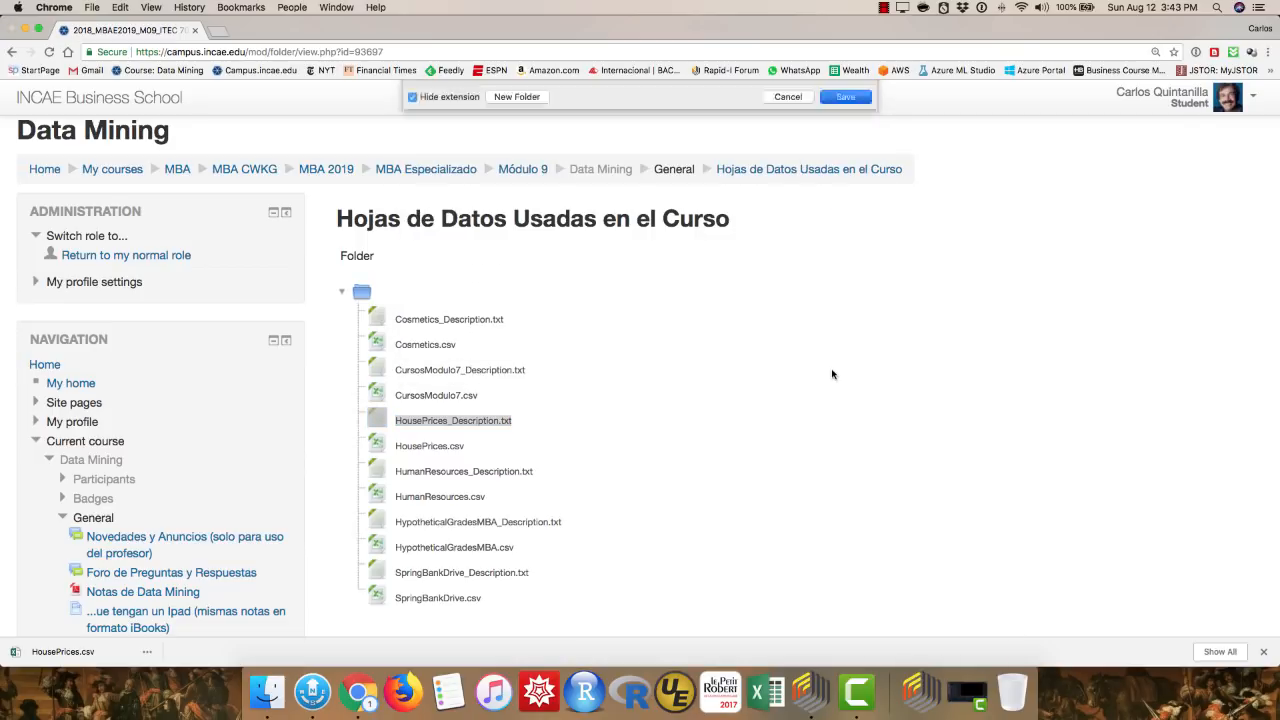
pyautogui.click(25, 29)
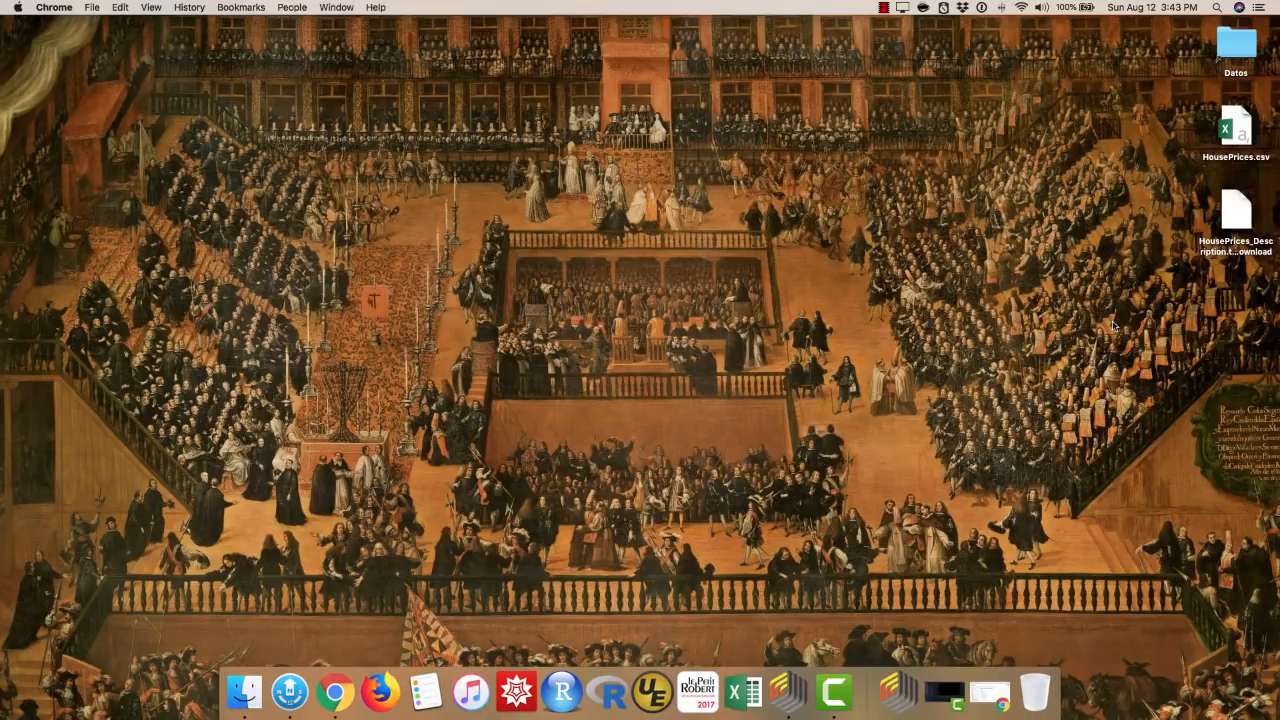
# Open HousePrices_Description.txt from the Desktop and widen its window so the full source line fits
pyautogui.click(1240, 221)
pyautogui.doubleClick(1238, 221)
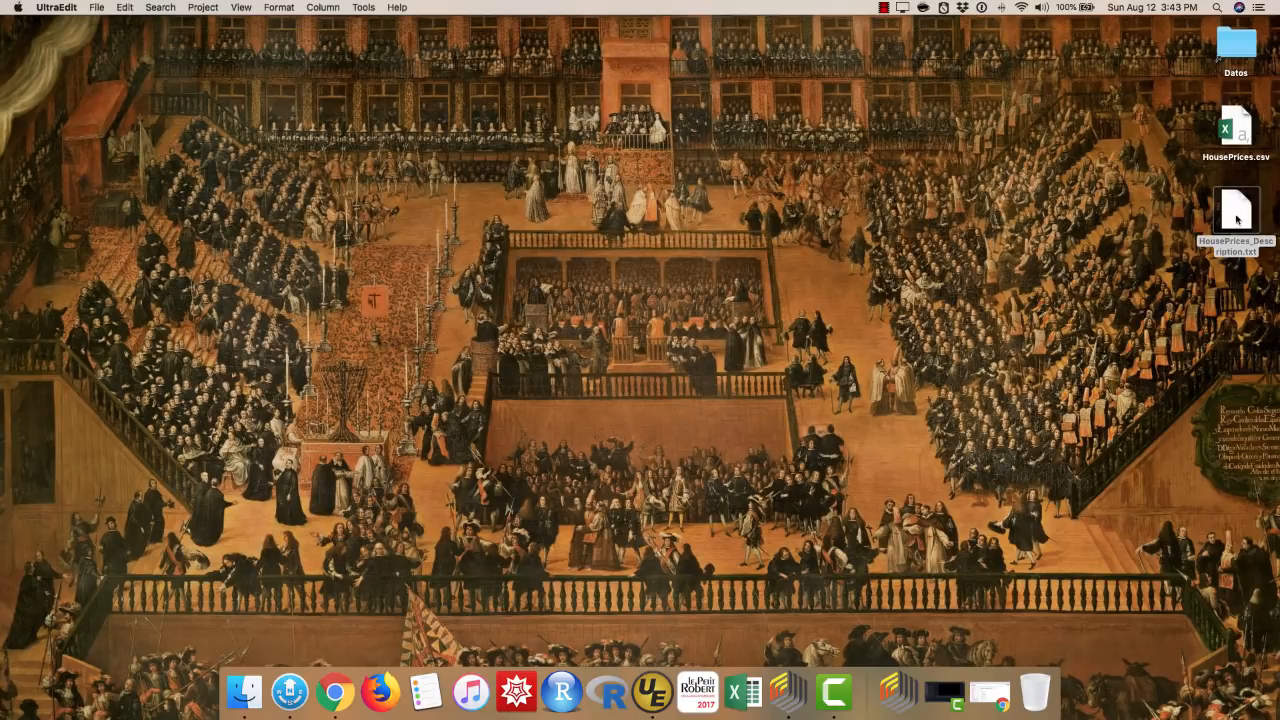
pyautogui.moveTo(1149, 32); pyautogui.dragTo(497, 36)
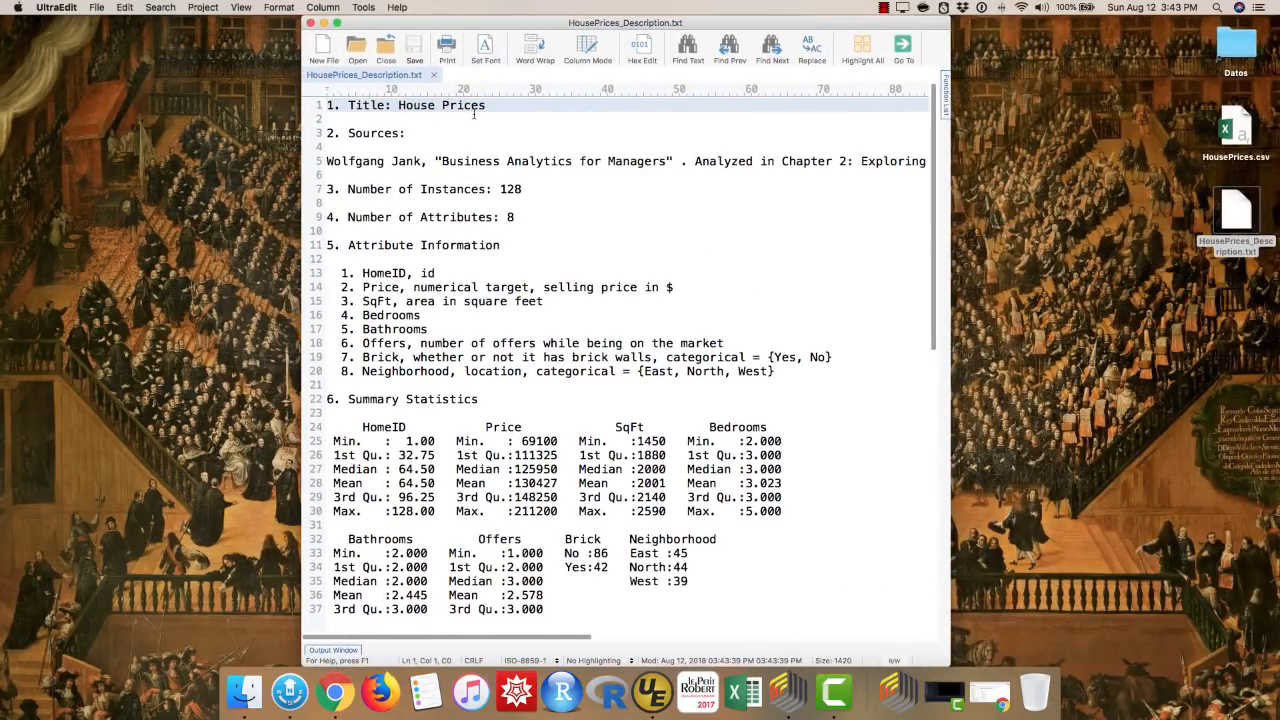
pyautogui.moveTo(951, 170); pyautogui.dragTo(1171, 185)
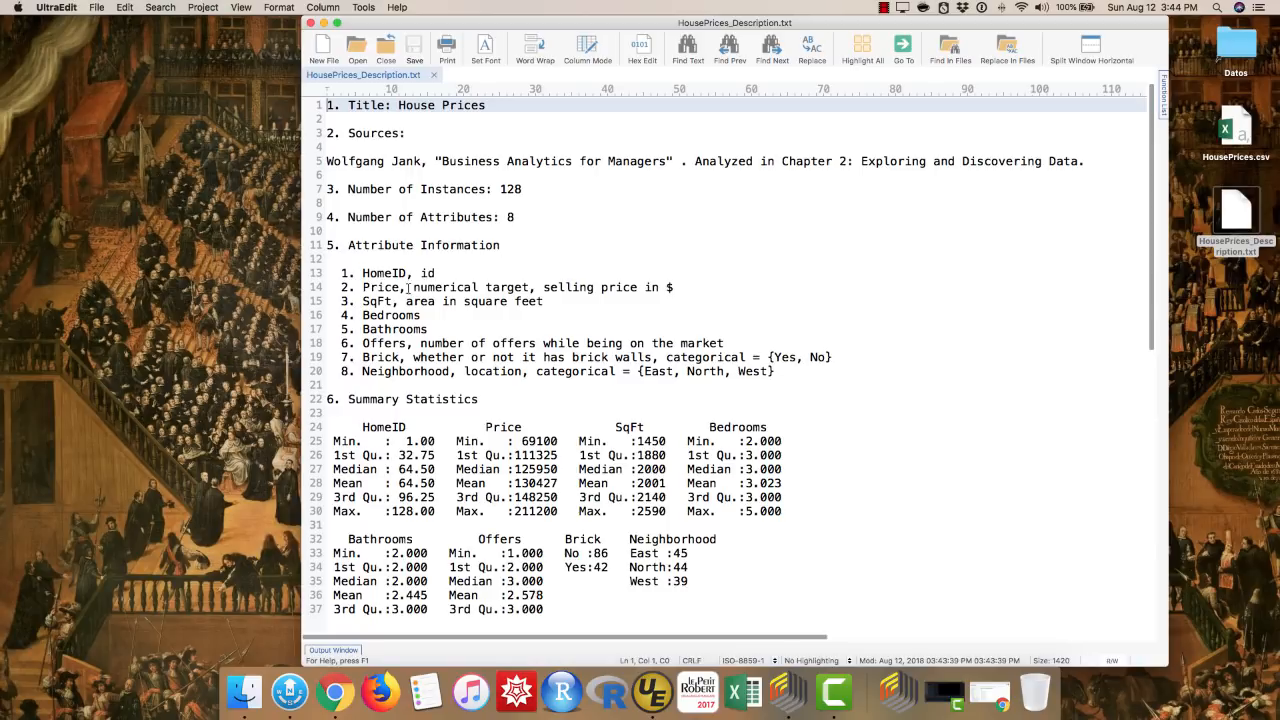
# Examine the attribute list from HomeID and Price down to Brick in the description file, then close it
pyautogui.moveTo(443, 272); pyautogui.dragTo(364, 272)
pyautogui.click(363, 287)
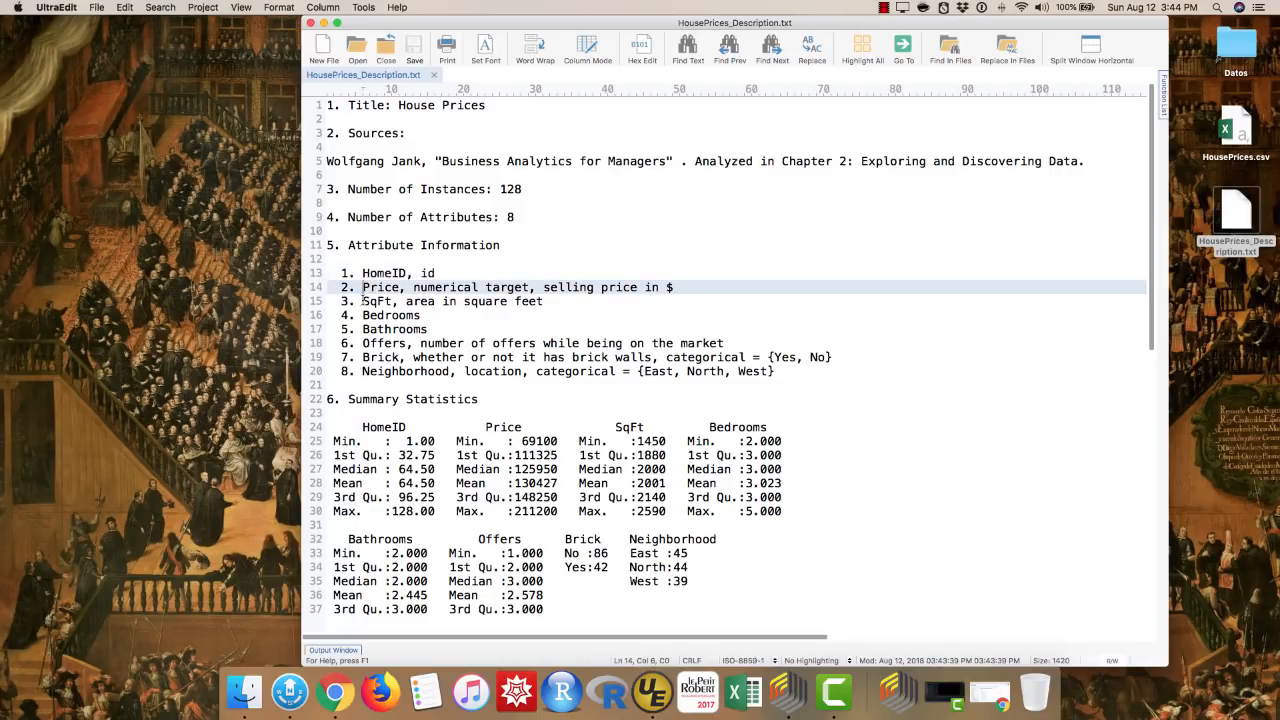
pyautogui.click(364, 300)
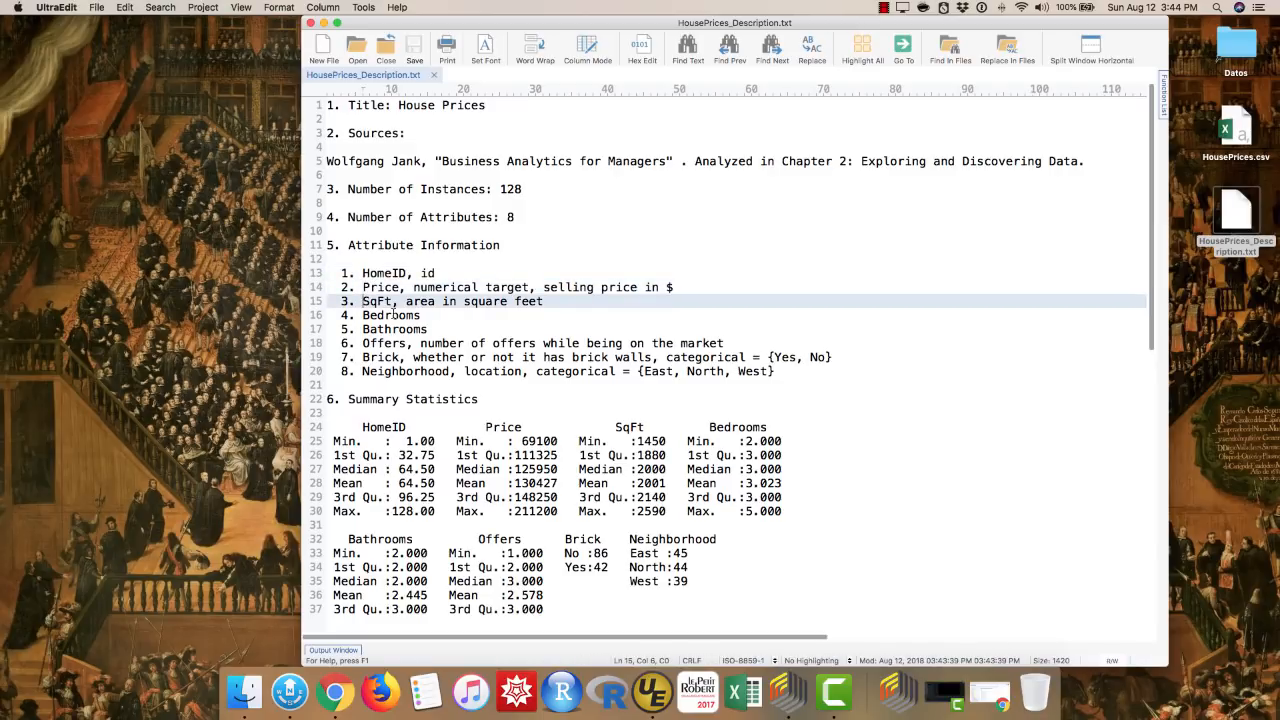
pyautogui.click(392, 314)
pyautogui.click(413, 328)
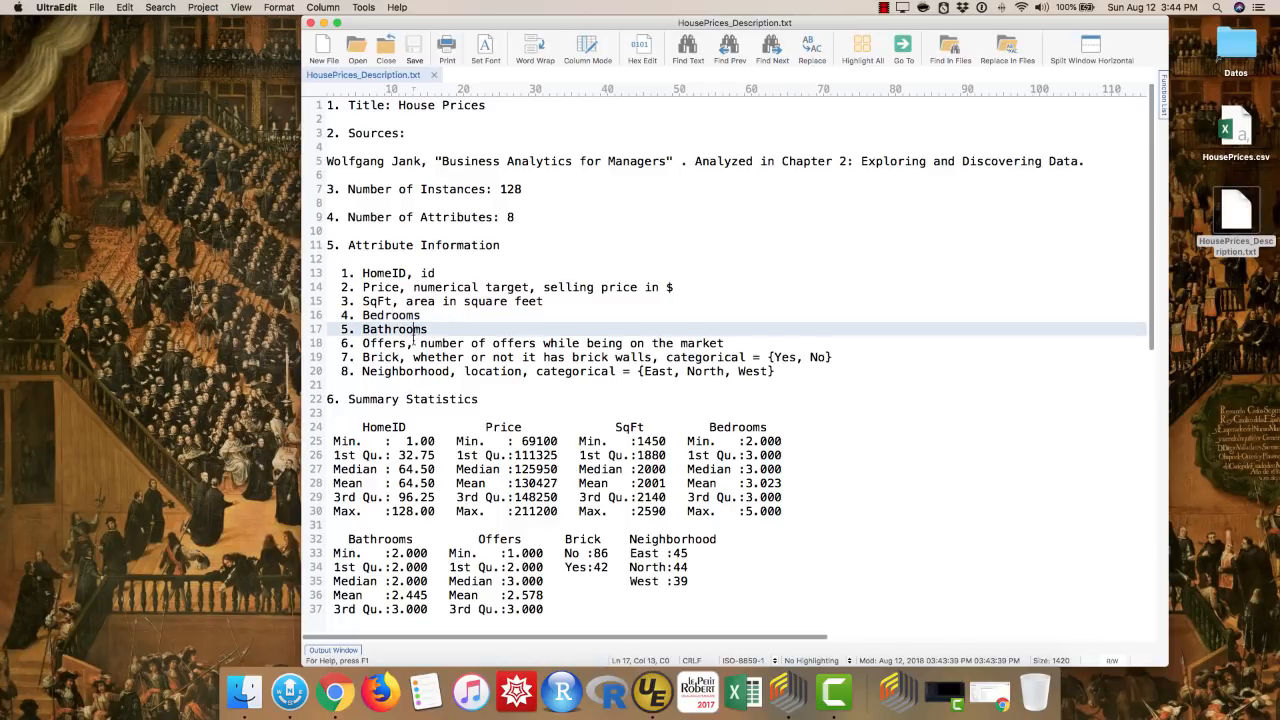
pyautogui.click(398, 343)
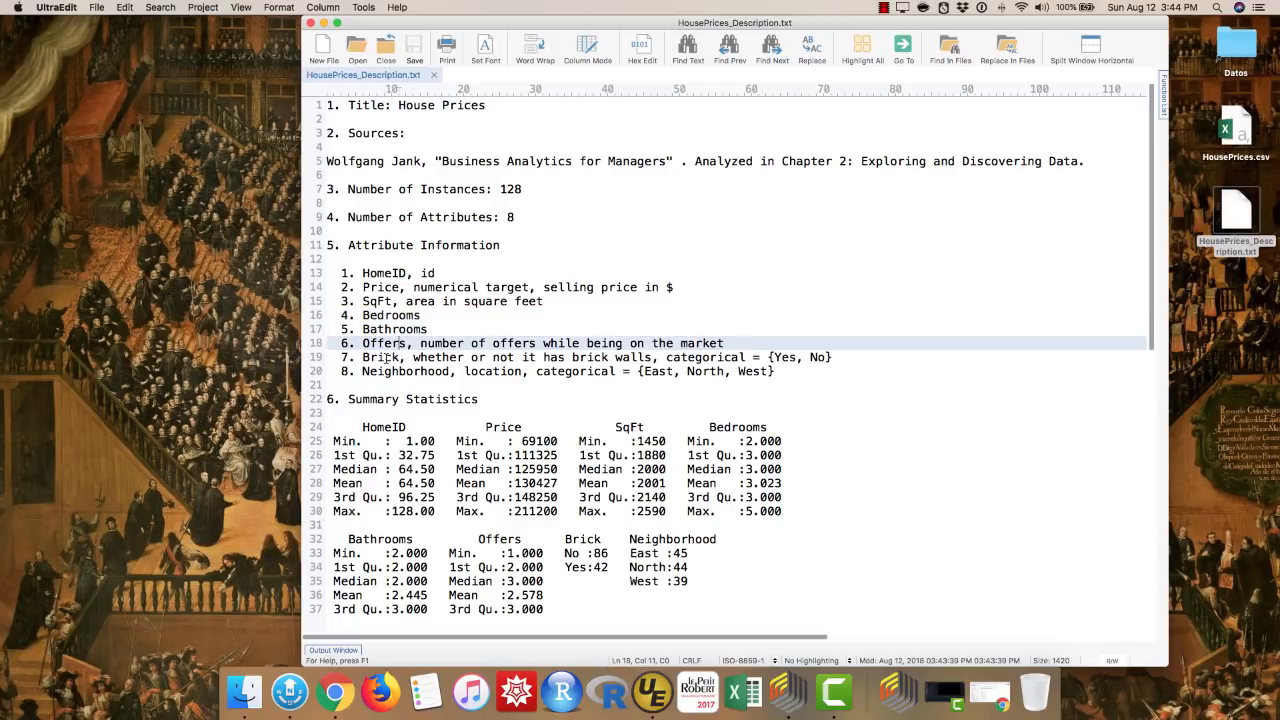
pyautogui.click(386, 357)
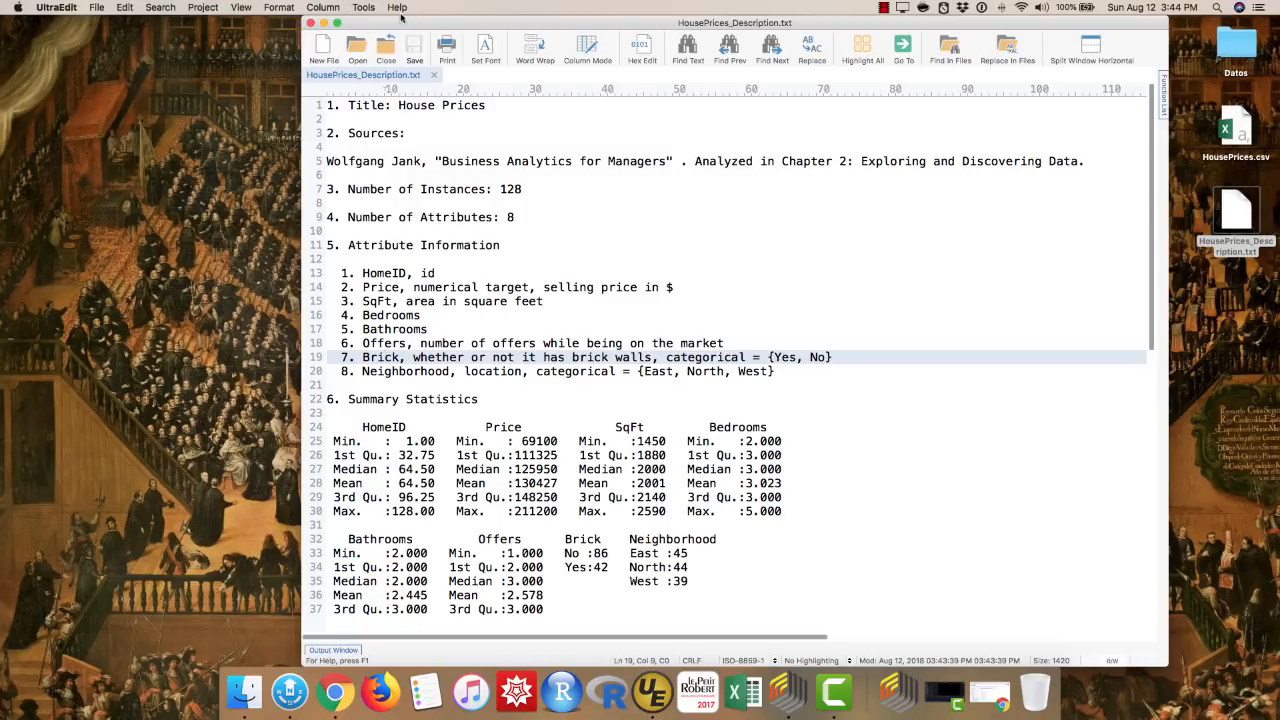
pyautogui.click(311, 24)
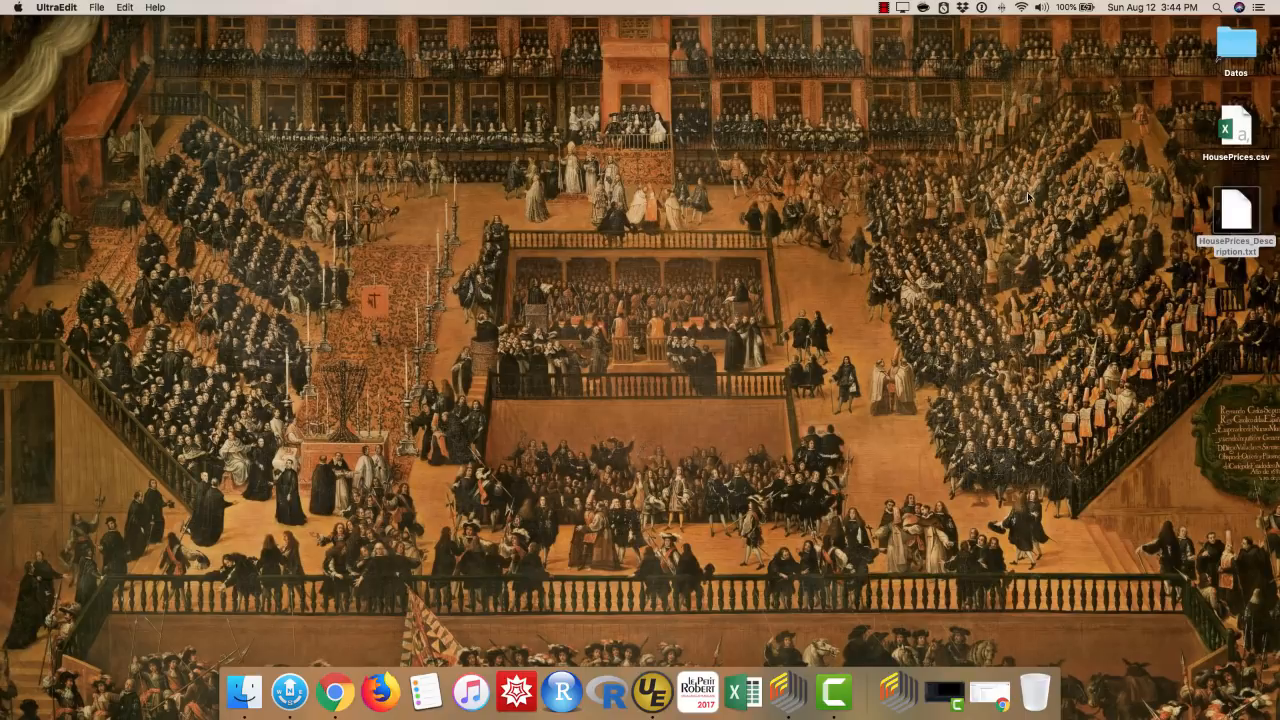
# Open HousePrices.csv in Excel, review the numeric and categorical column headers in row 1, and close the workbook
pyautogui.click(1244, 142)
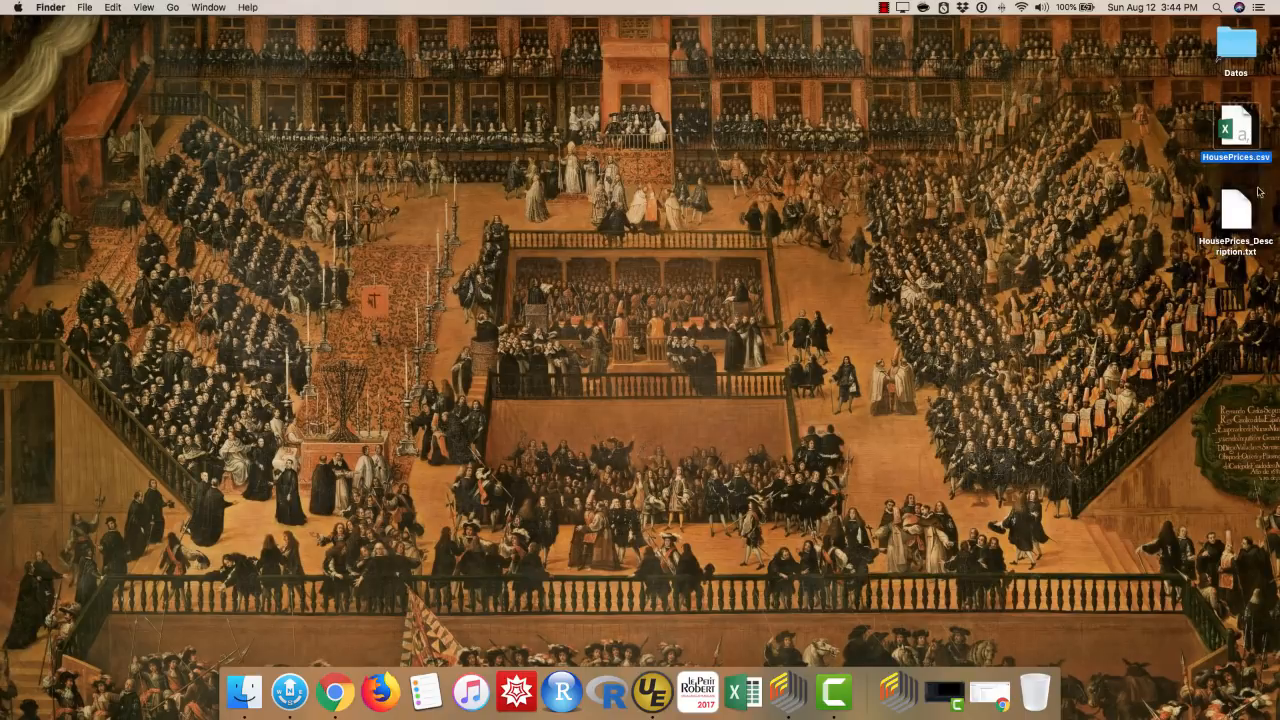
pyautogui.doubleClick(1237, 132)
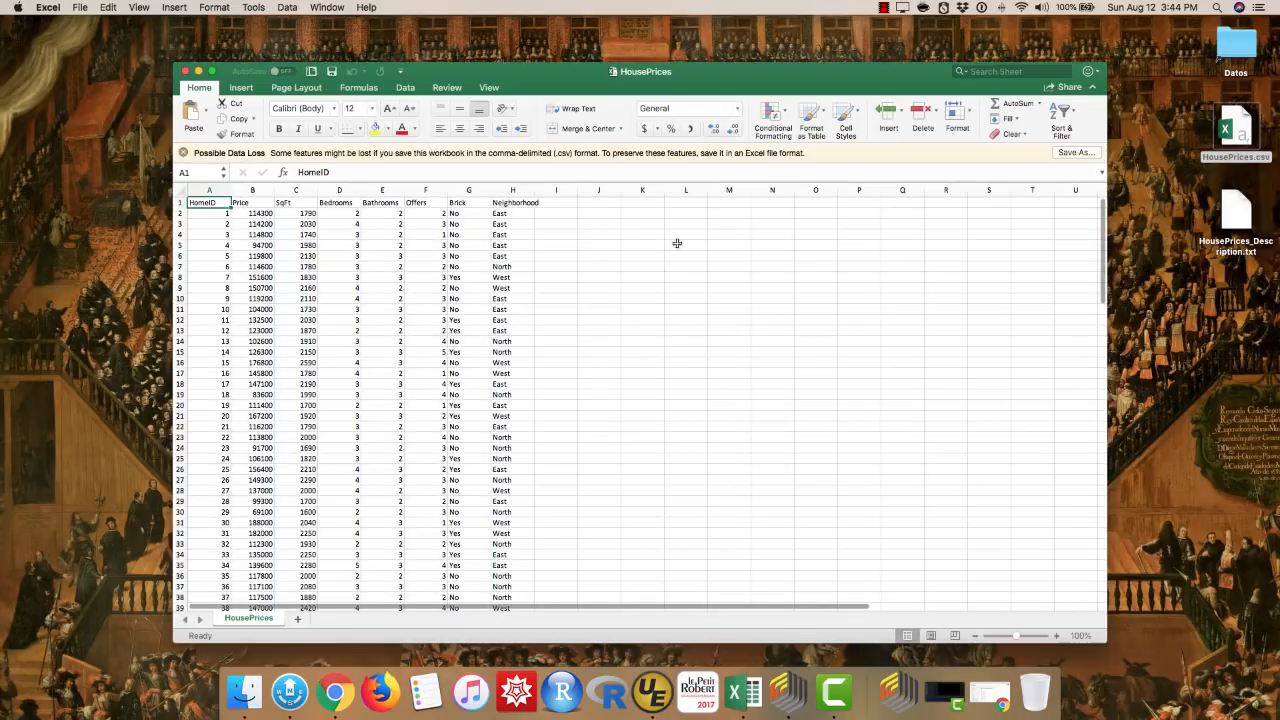
pyautogui.moveTo(208, 205); pyautogui.dragTo(497, 203)
pyautogui.click(220, 206)
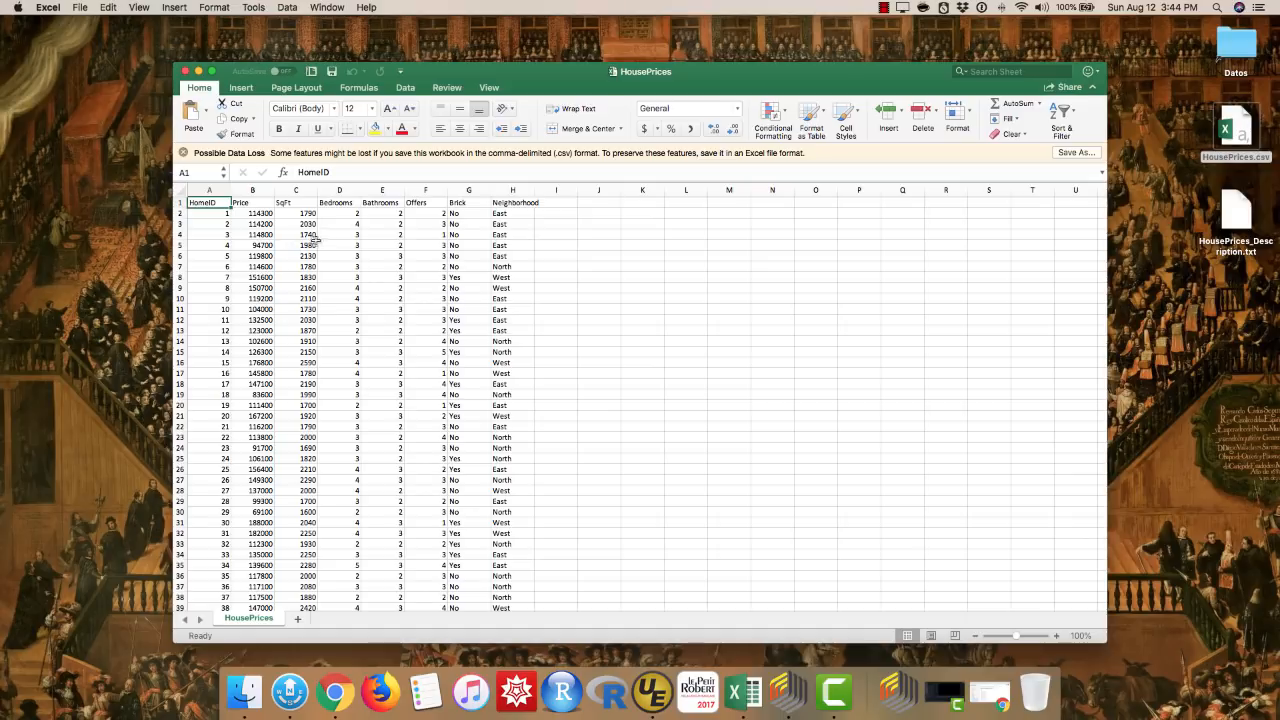
pyautogui.keyDown('shift'); pyautogui.click(410, 203); pyautogui.keyUp('shift')
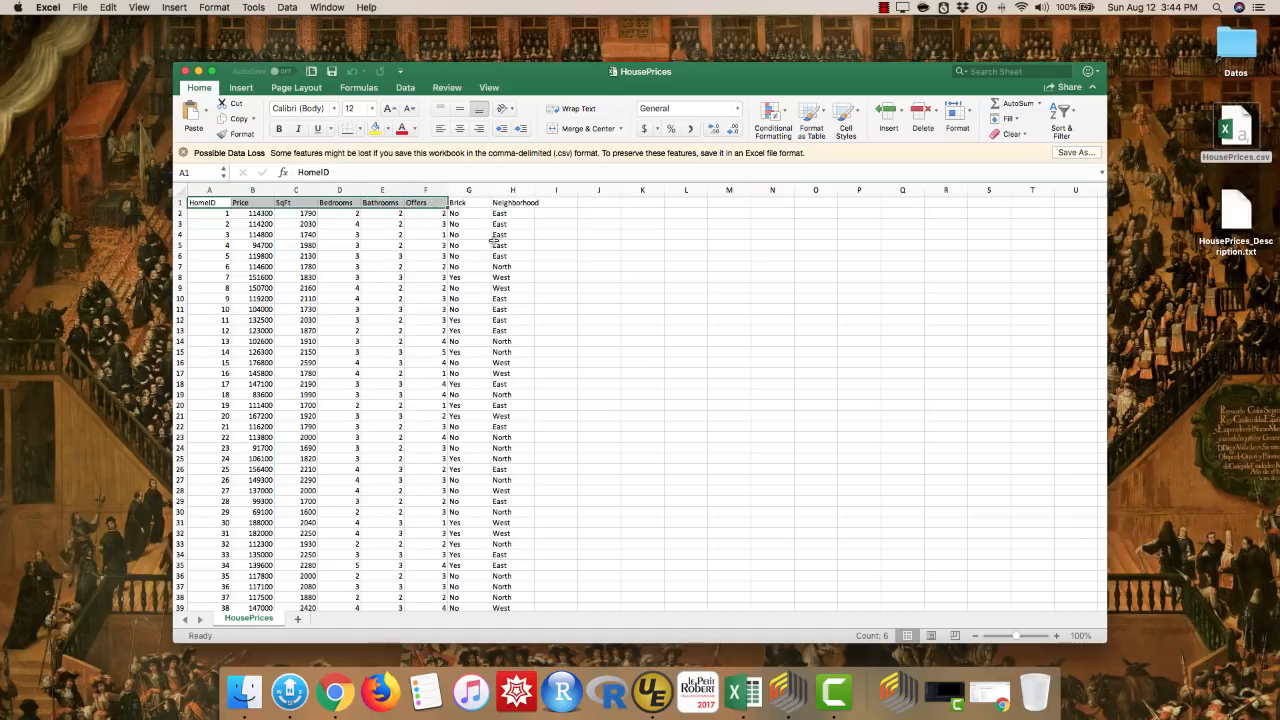
pyautogui.moveTo(462, 203); pyautogui.dragTo(530, 203)
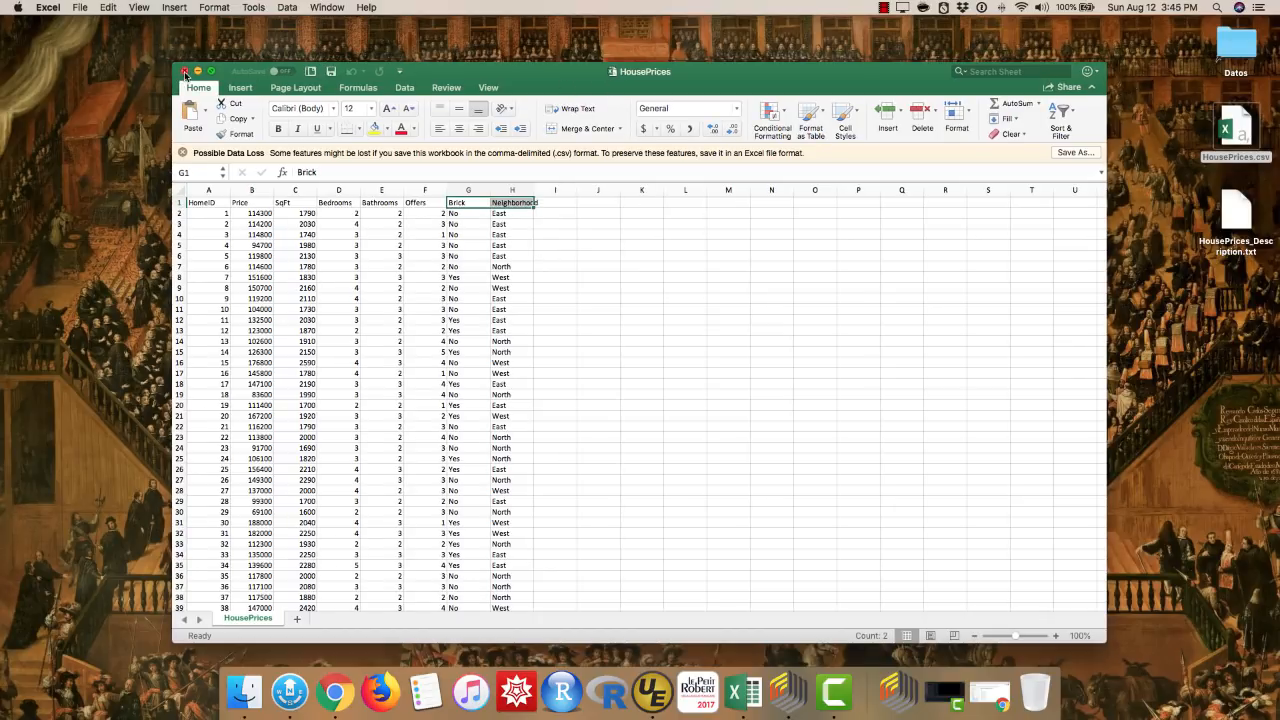
pyautogui.click(185, 73)
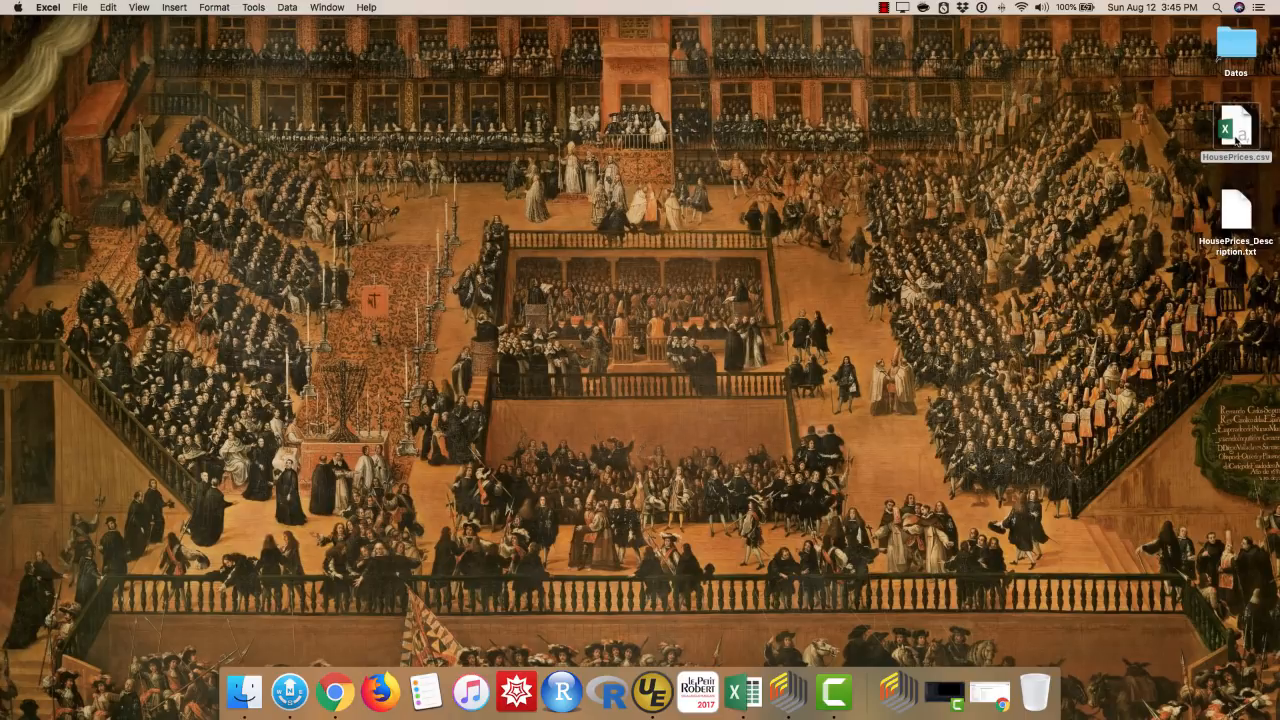
# View HousePrices.csv as plain text in UltraEdit, inspect the comma-separated header line, and close the file
pyautogui.click(652, 690)
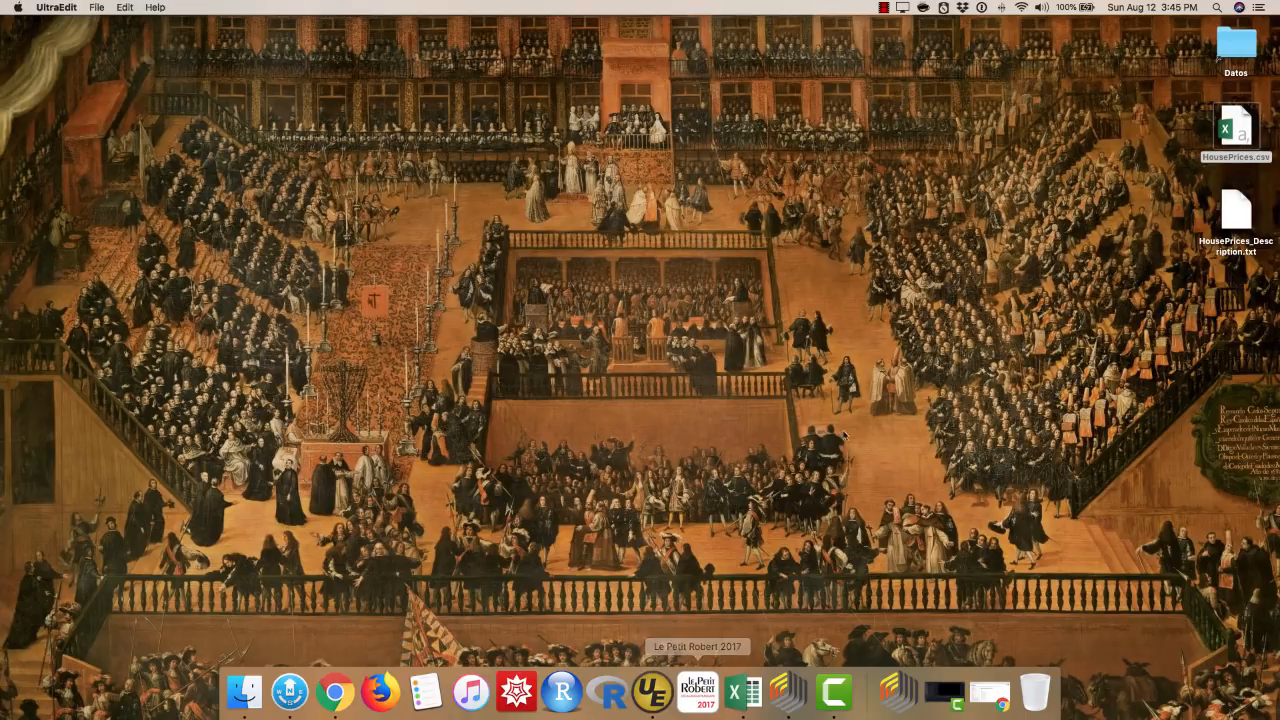
pyautogui.click(690, 266)
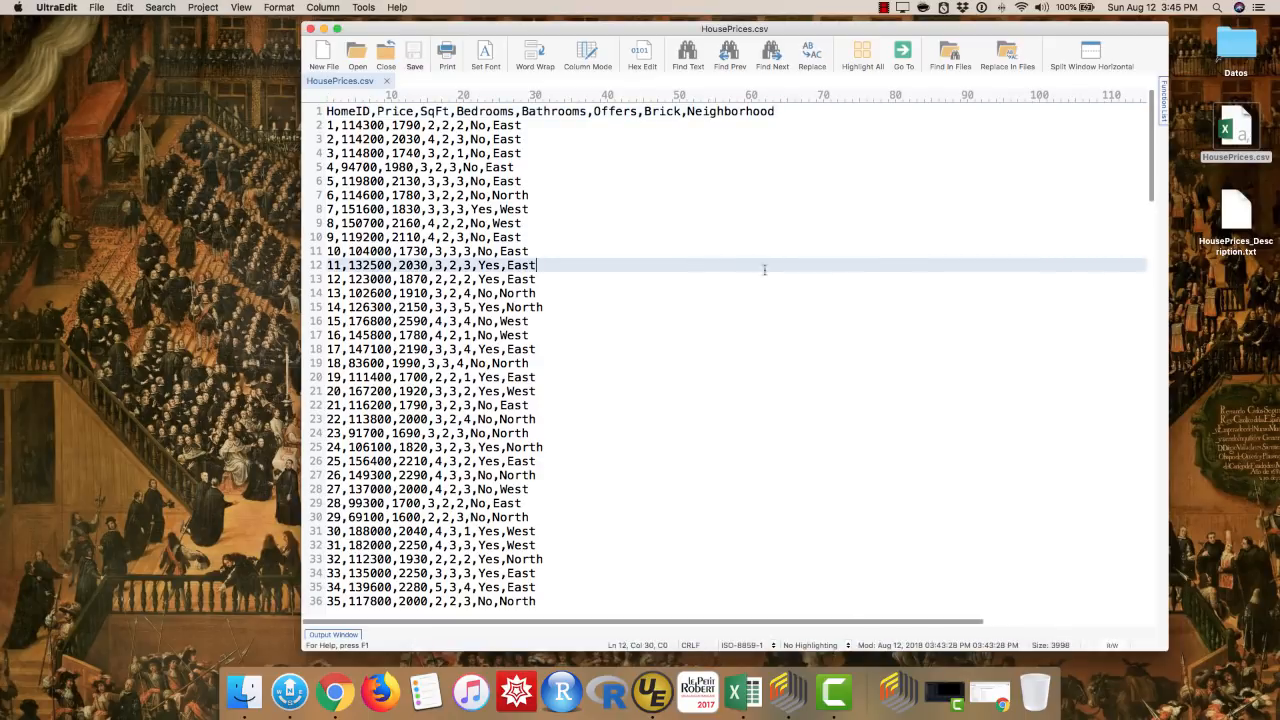
pyautogui.click(373, 112)
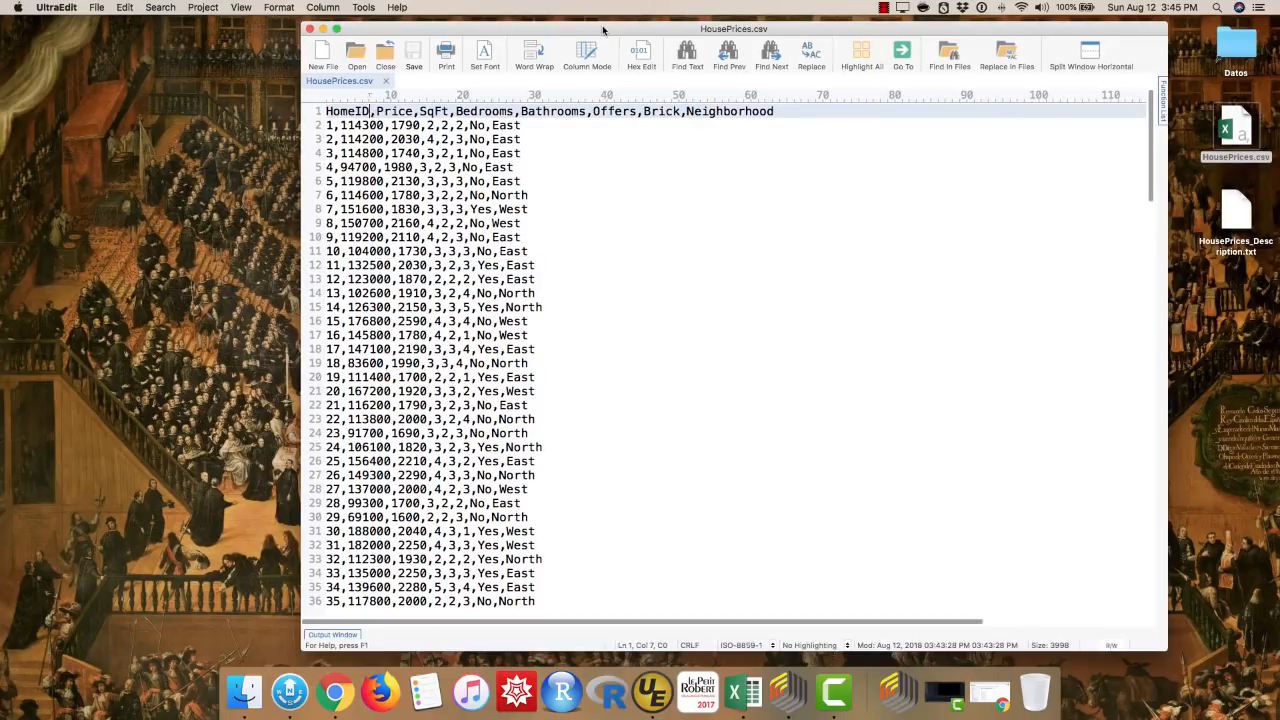
pyautogui.click(310, 28)
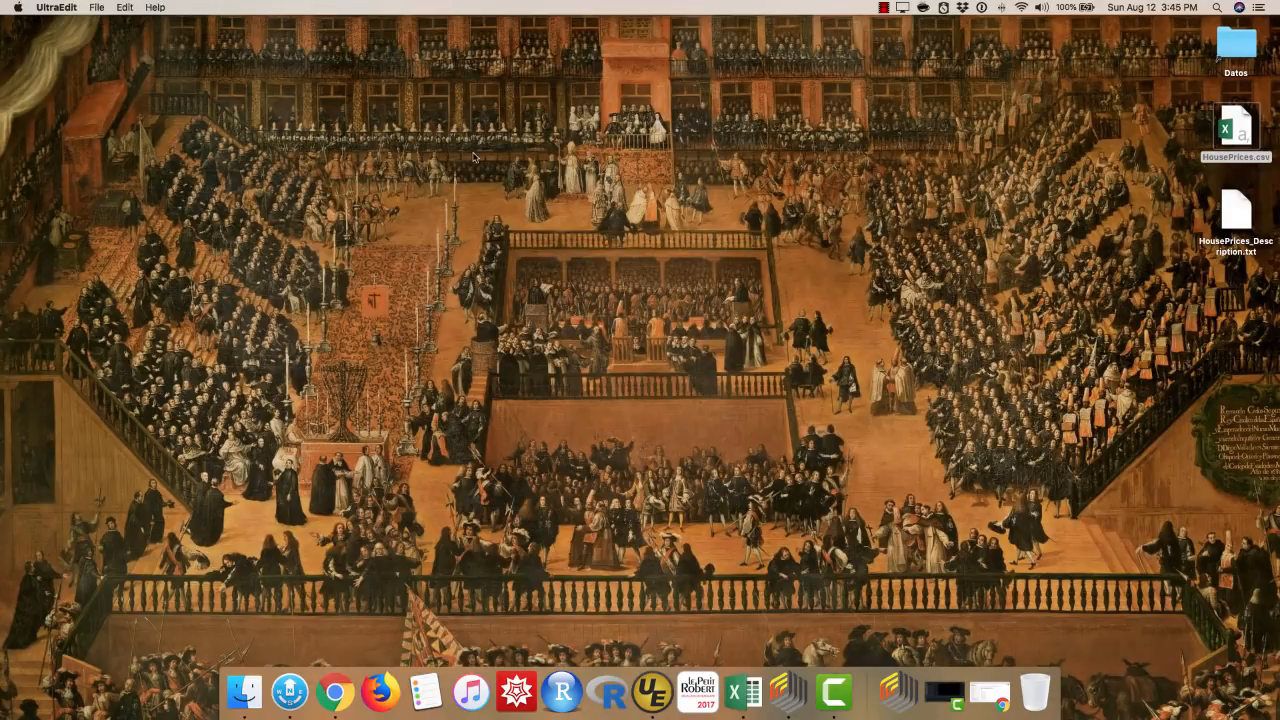
# Switch to RapidMiner Studio and import HousePrices.csv from the computer's Desktop, accepting the comma-separated data format and proceeding to column formatting
pyautogui.click(918, 700)
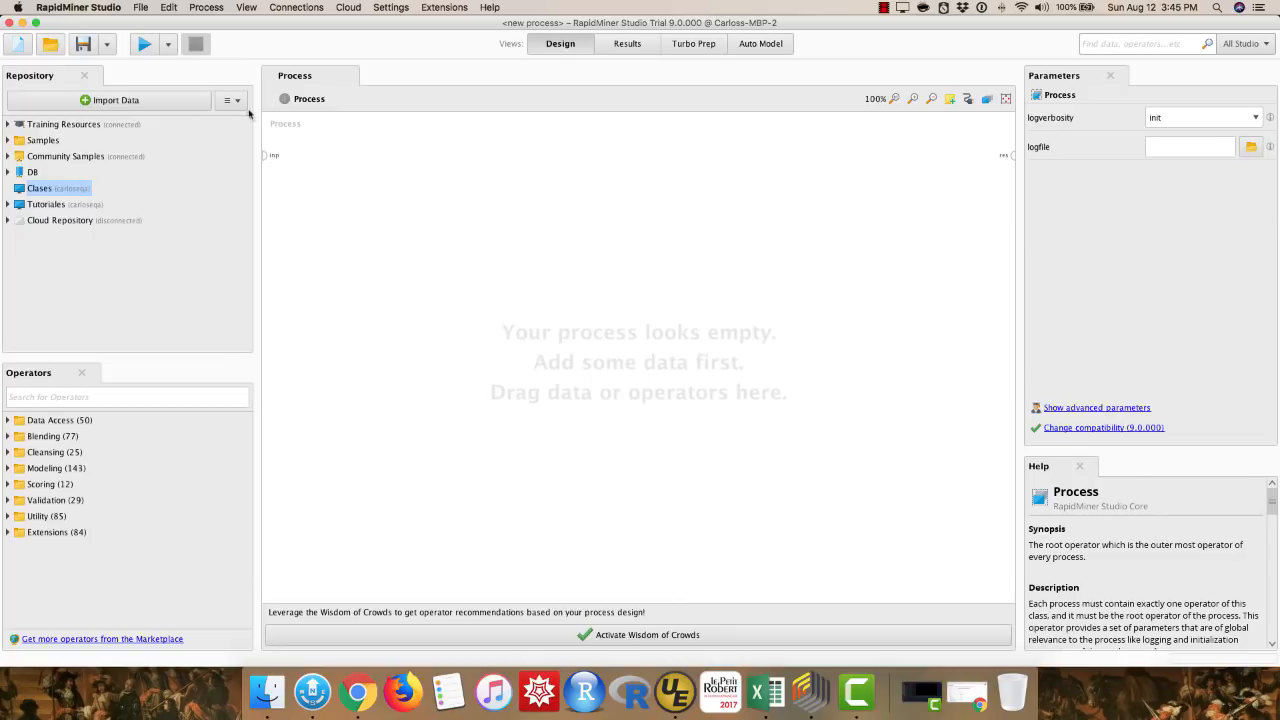
pyautogui.click(99, 106)
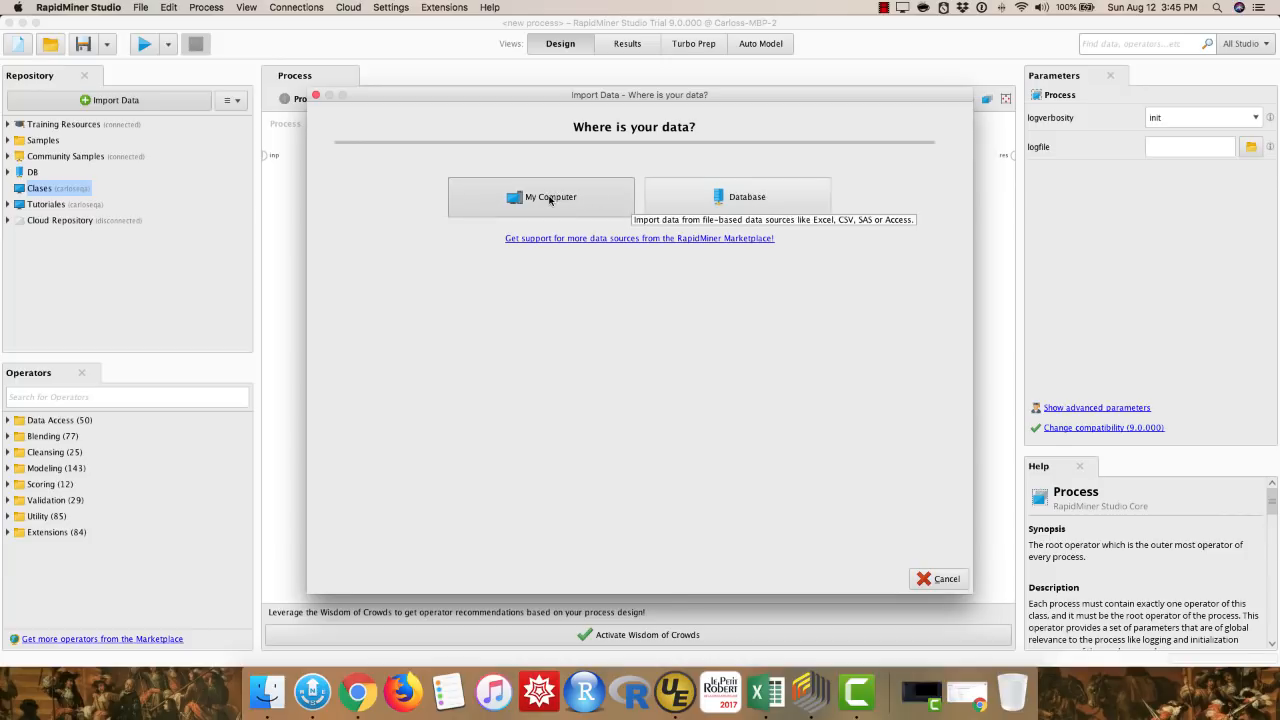
pyautogui.click(549, 199)
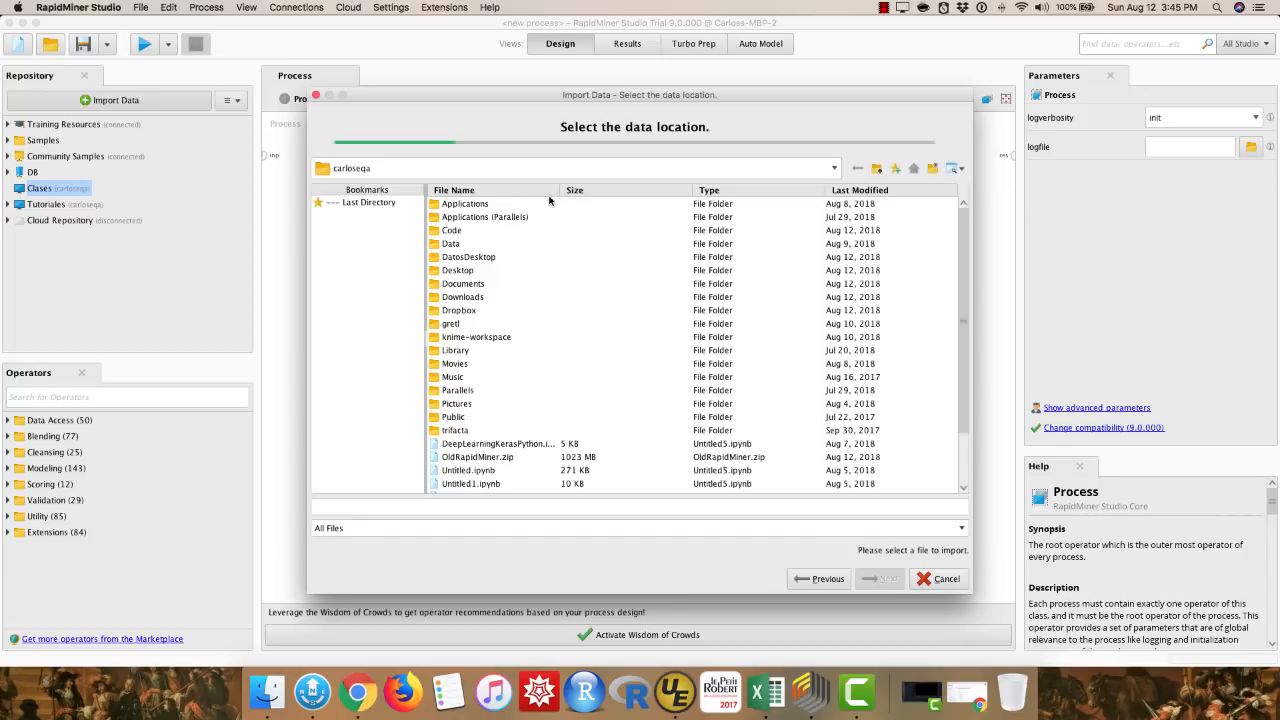
pyautogui.doubleClick(460, 270)
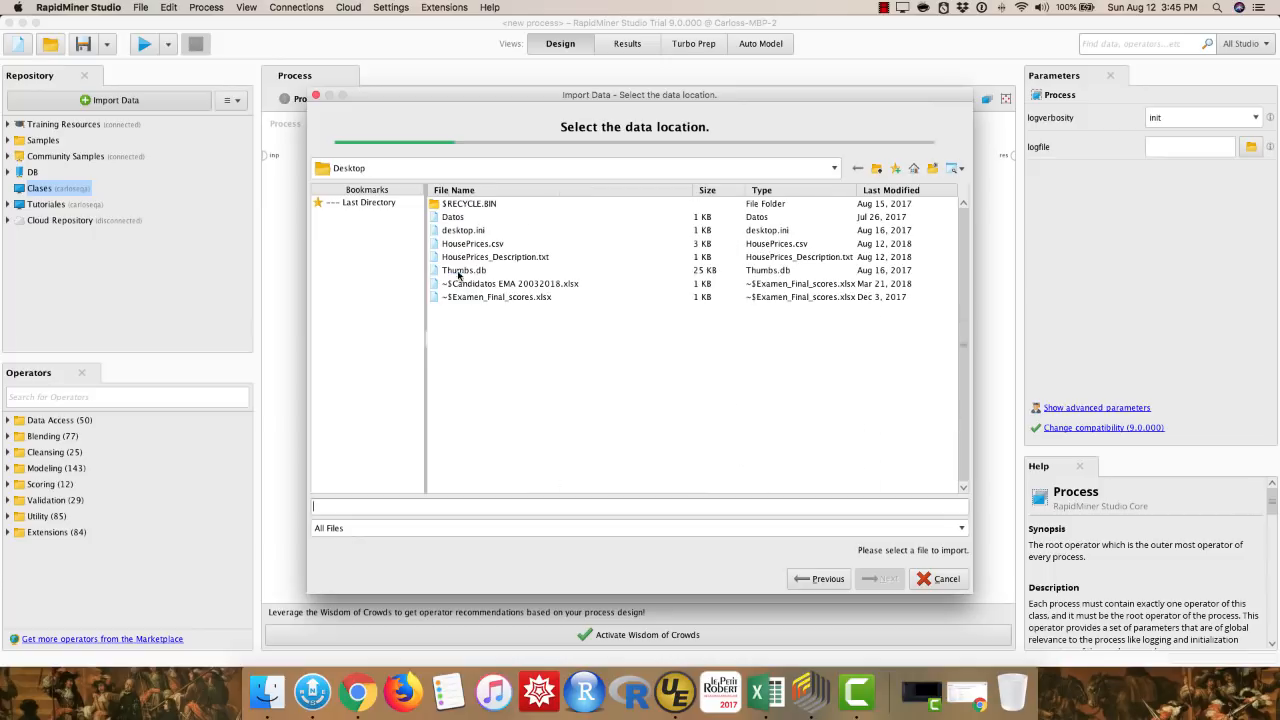
pyautogui.click(476, 244)
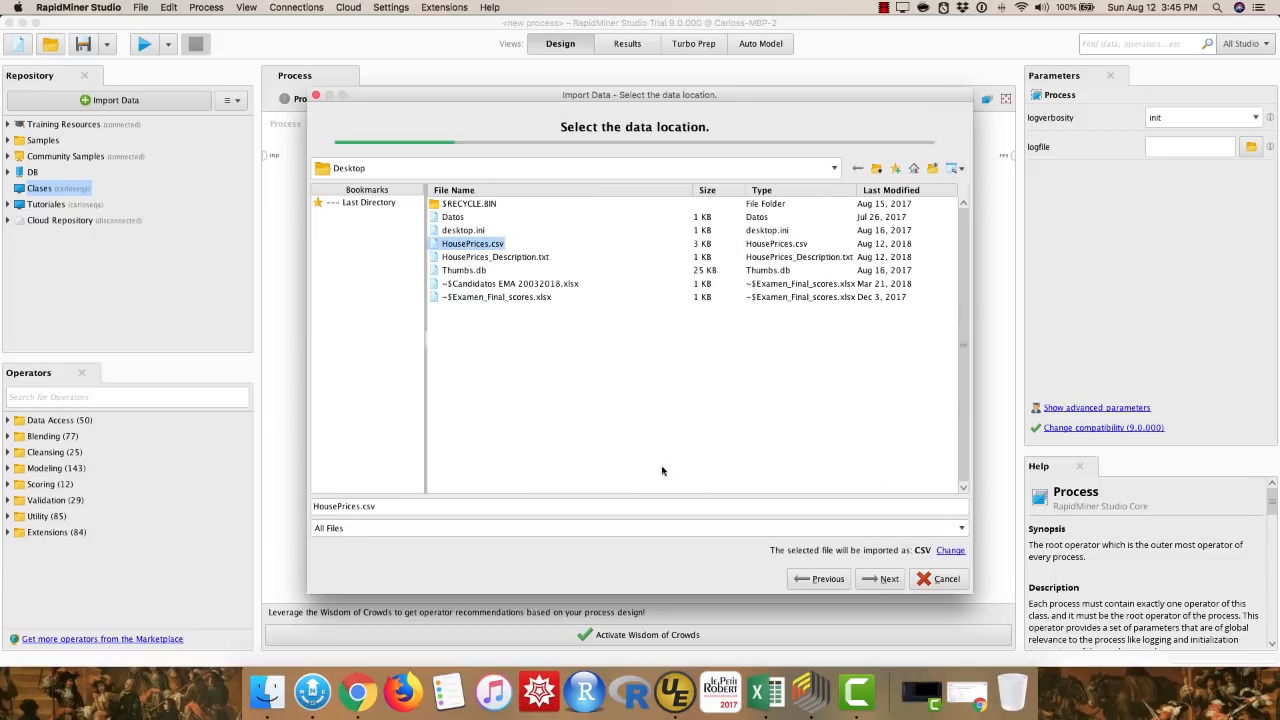
pyautogui.click(883, 579)
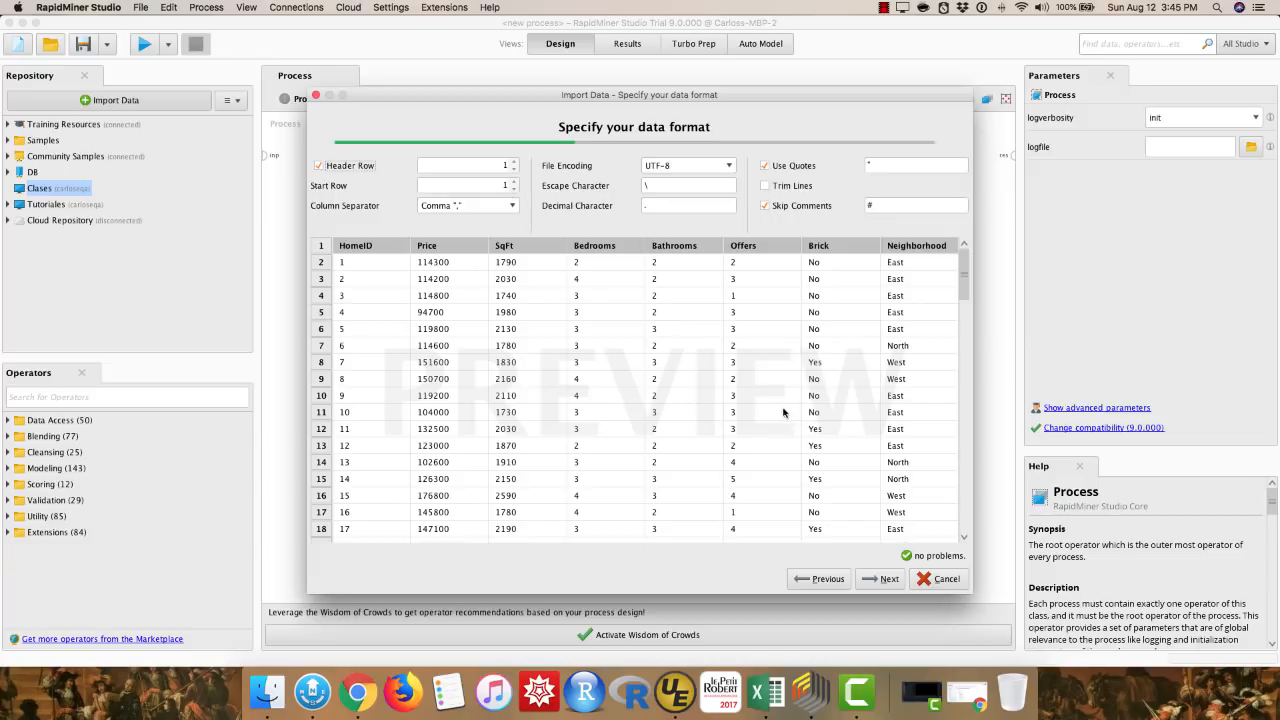
pyautogui.click(889, 581)
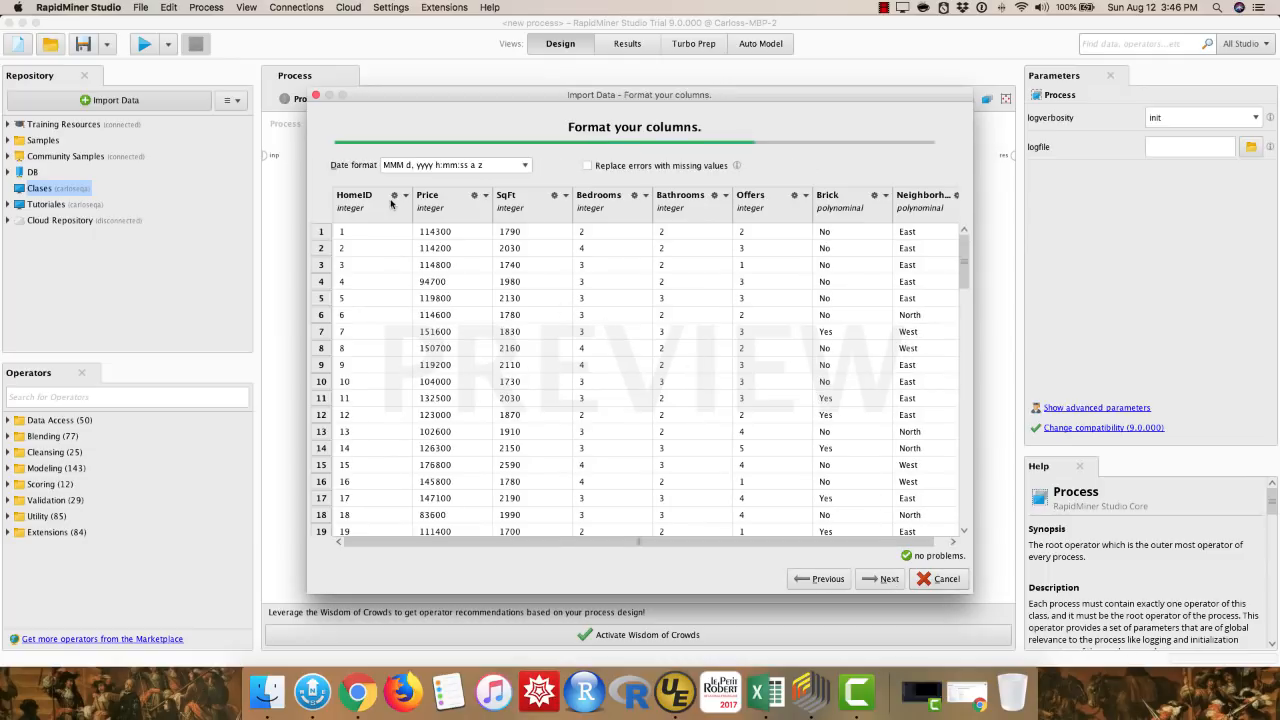
# Recheck the data format settings, return to column formatting, and set the HomeID column's role to id
pyautogui.click(826, 578)
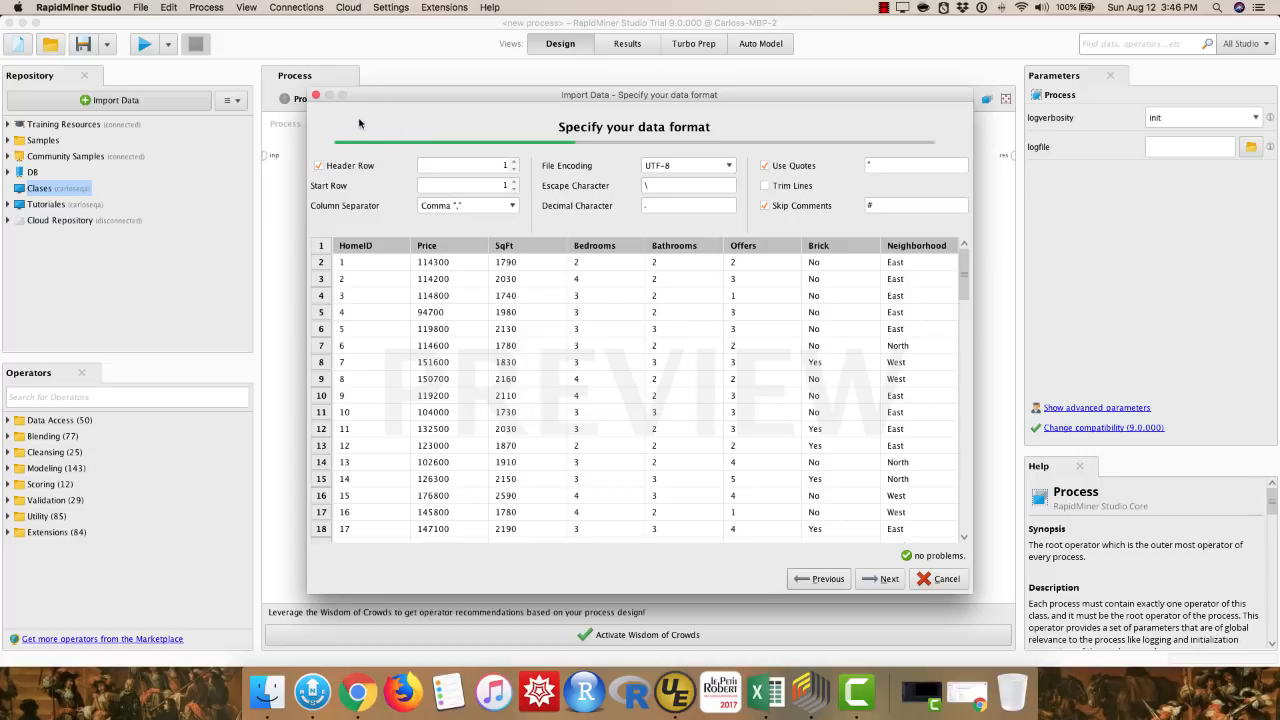
pyautogui.click(885, 581)
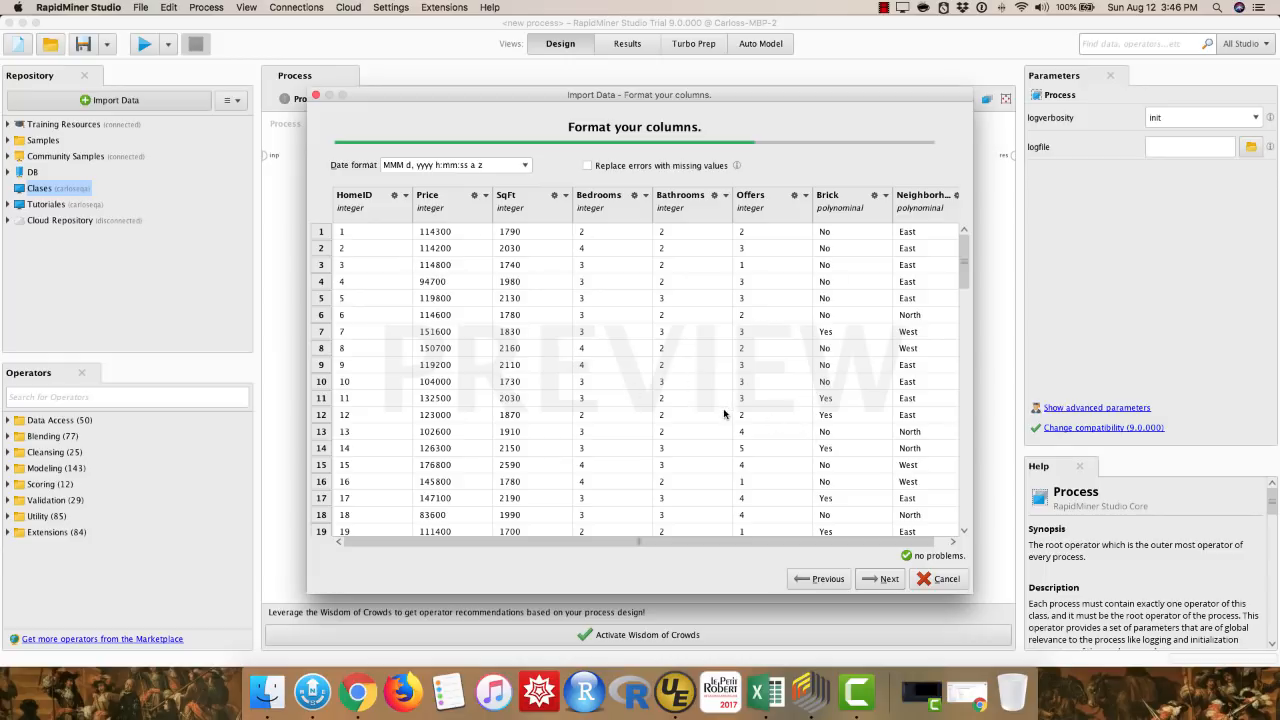
pyautogui.click(405, 195)
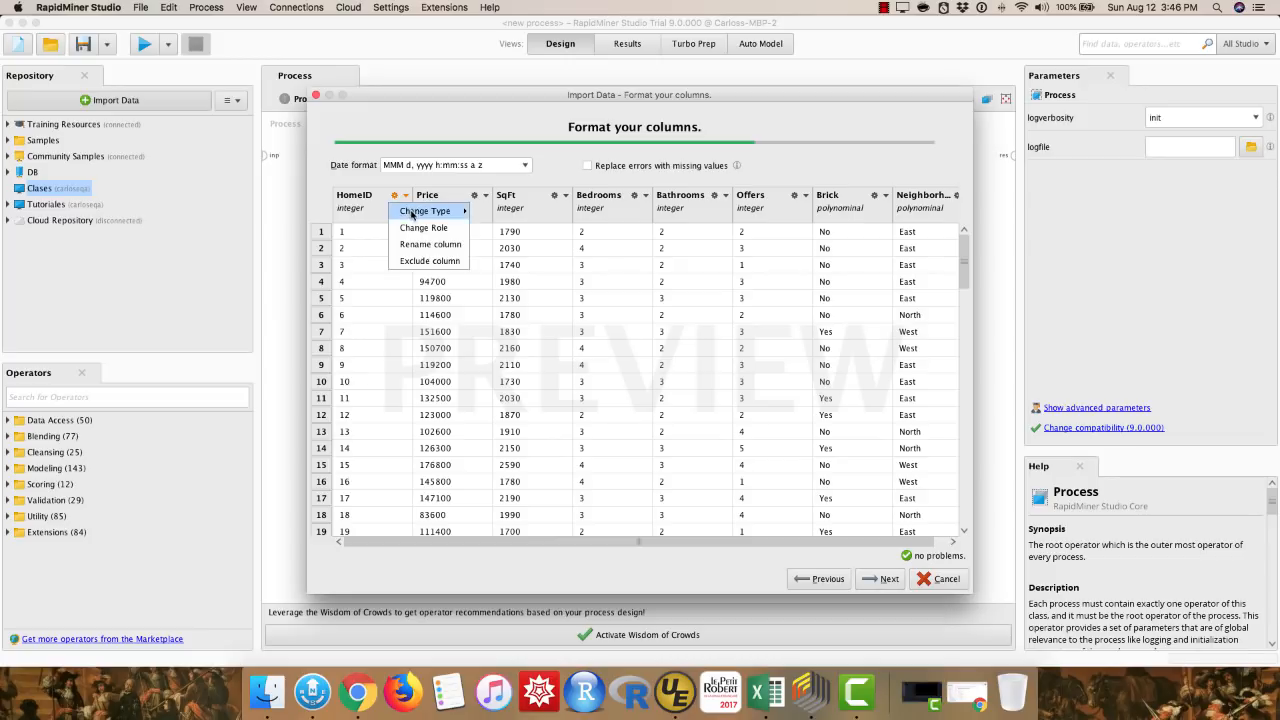
pyautogui.click(424, 227)
pyautogui.write('id')
pyautogui.press('Return')
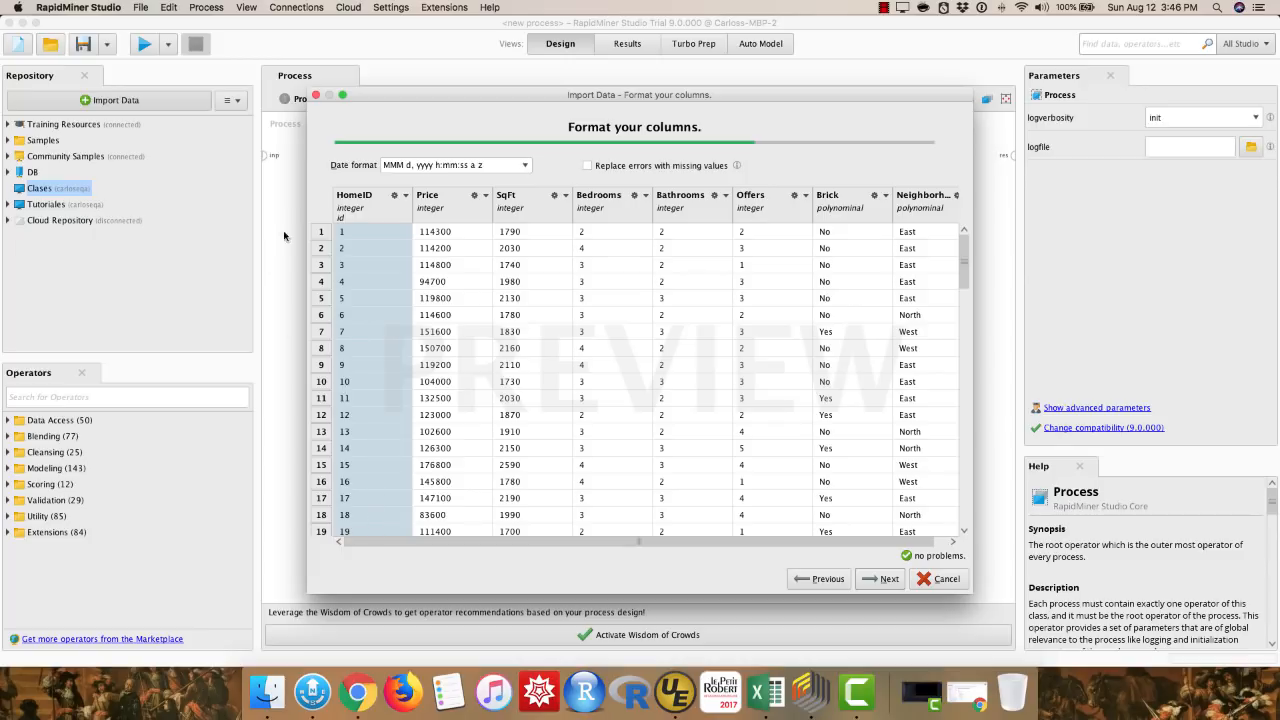
# Set the Price column's role to label
pyautogui.click(485, 196)
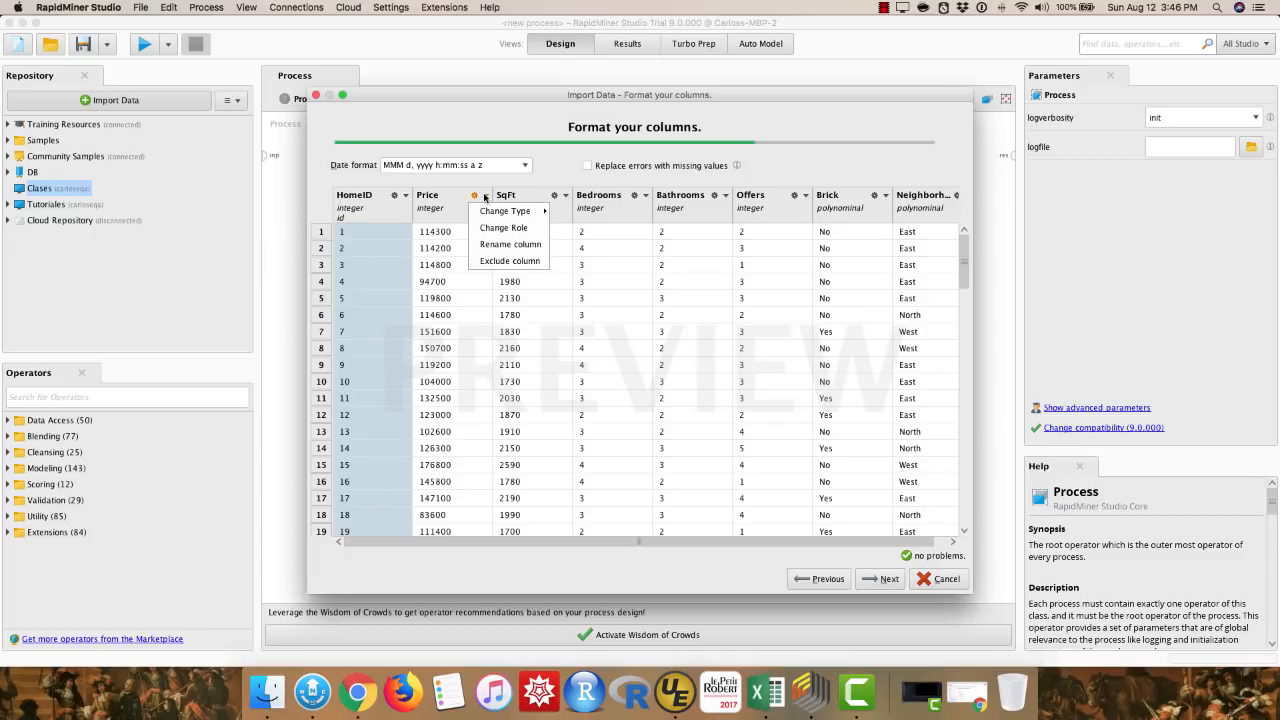
pyautogui.click(530, 179)
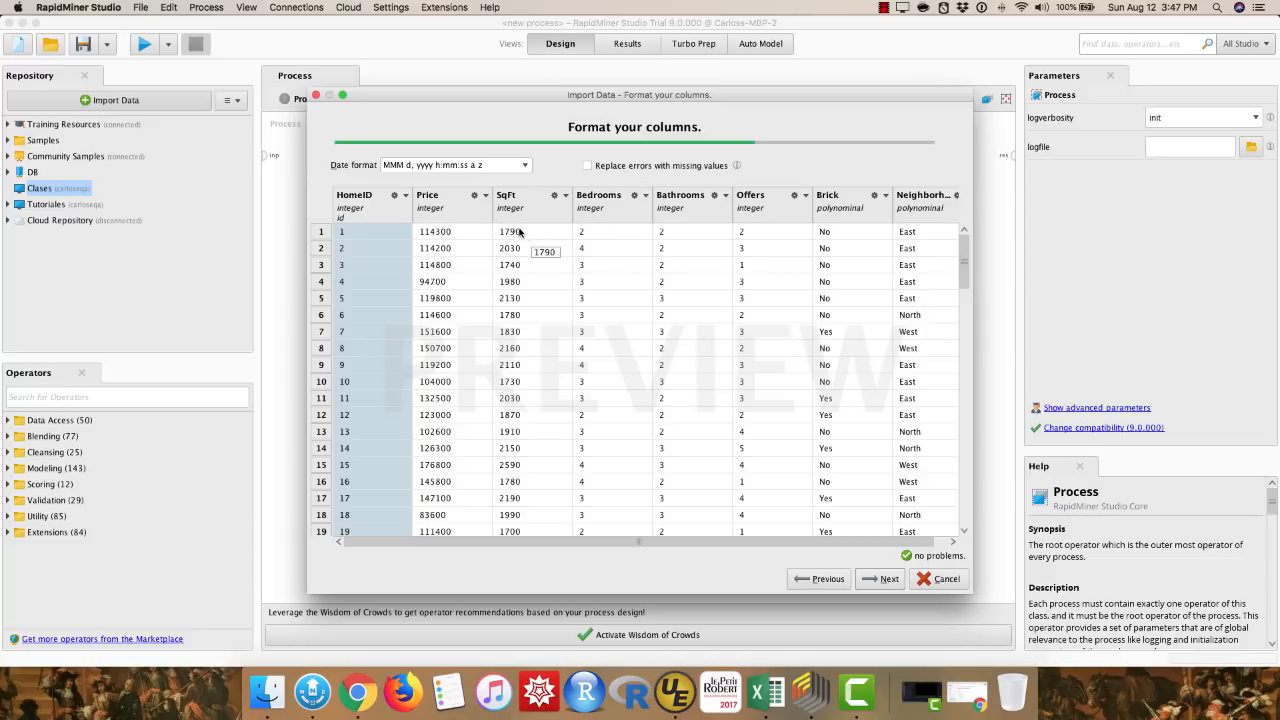
pyautogui.click(487, 196)
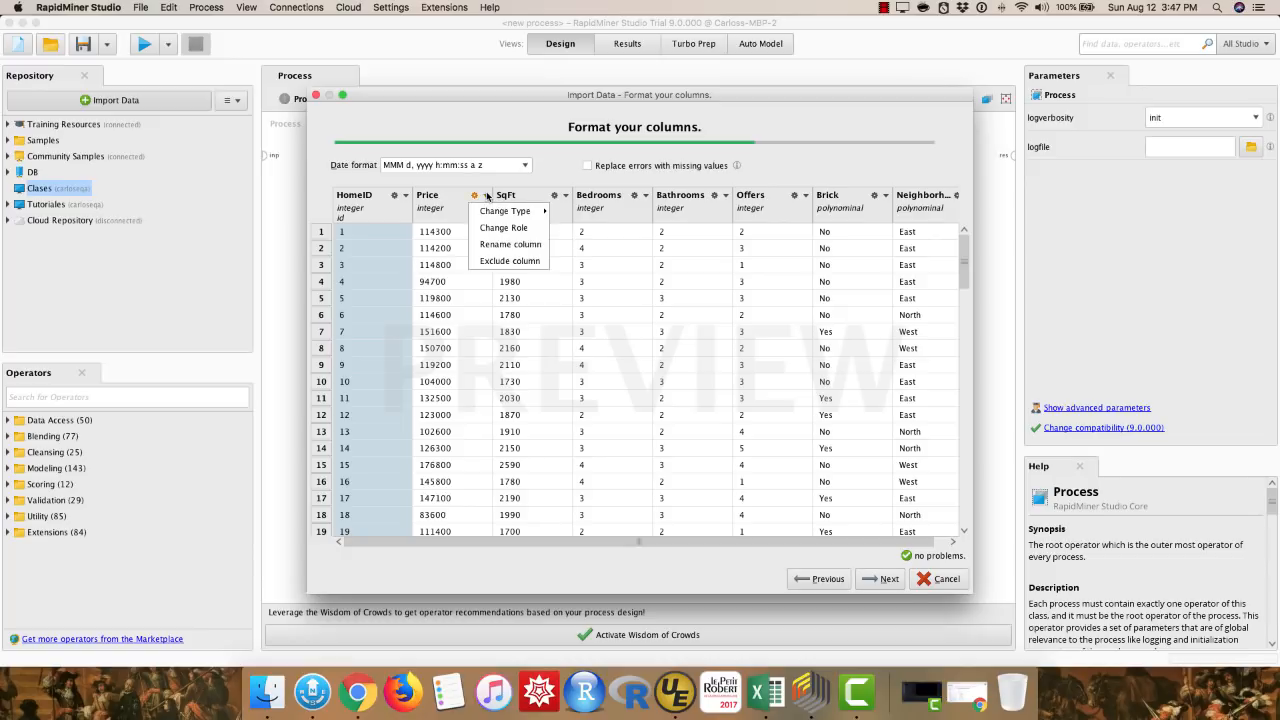
pyautogui.click(489, 229)
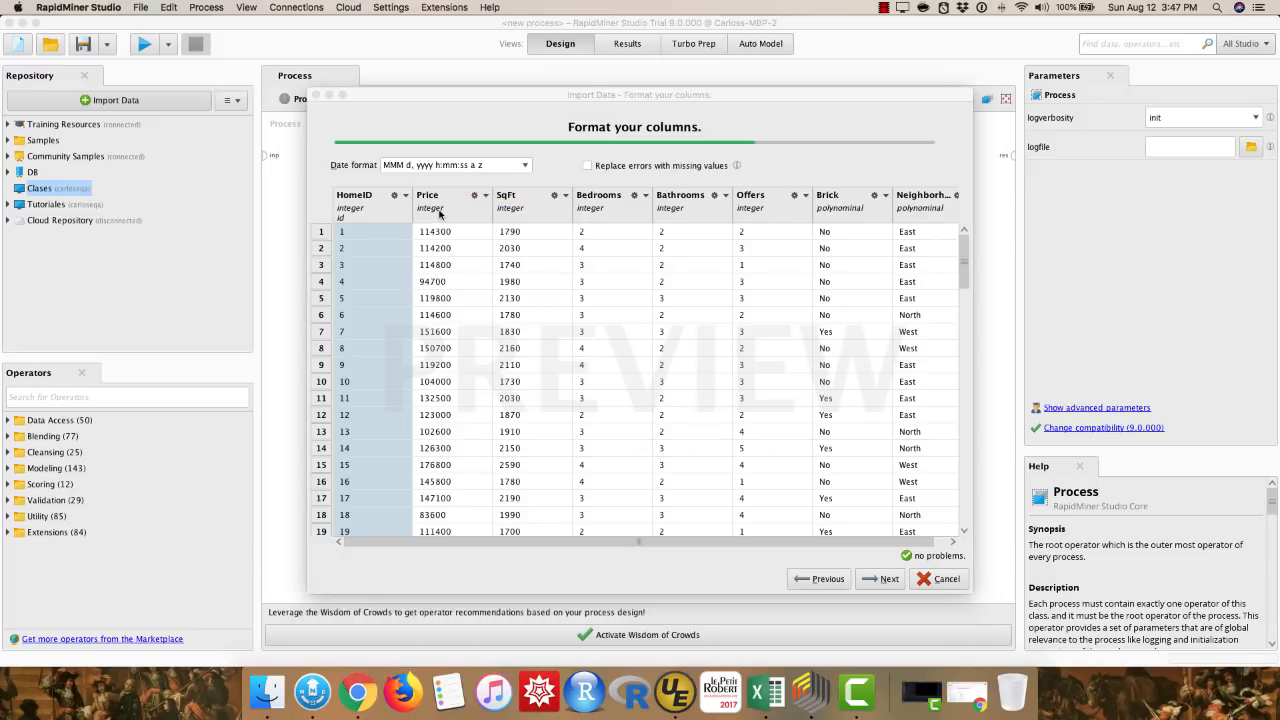
pyautogui.write('label')
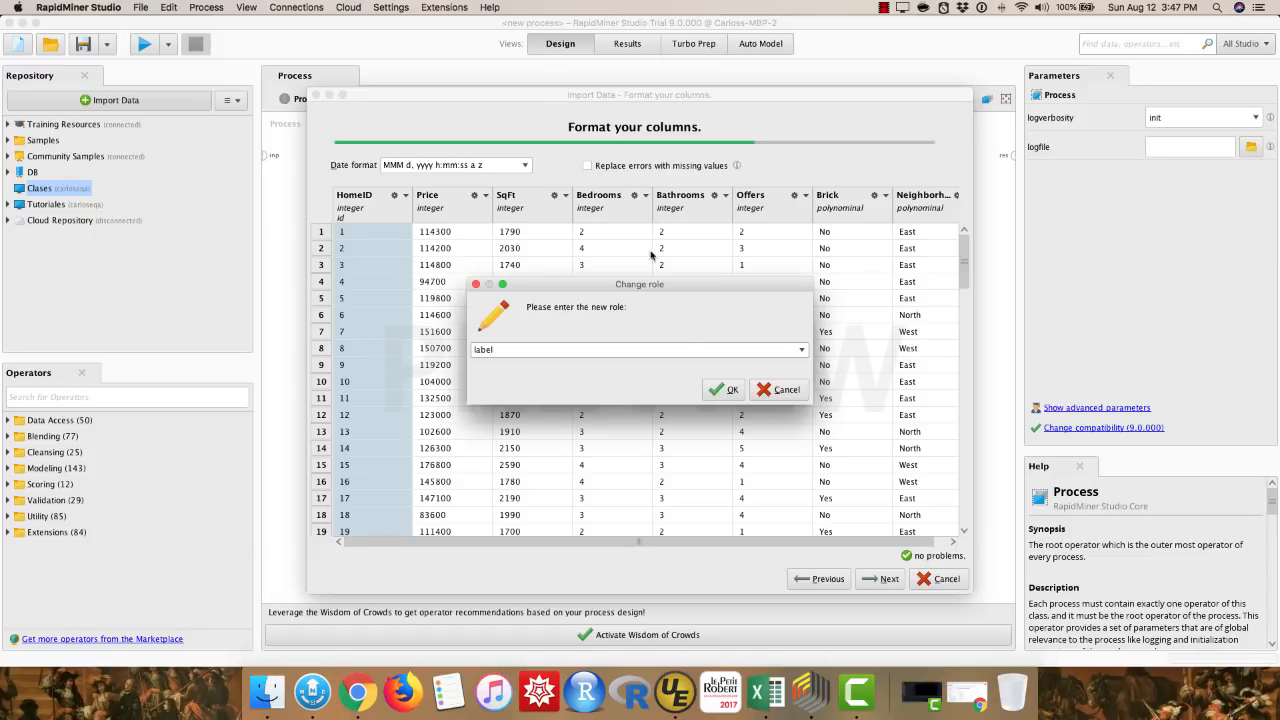
pyautogui.click(722, 389)
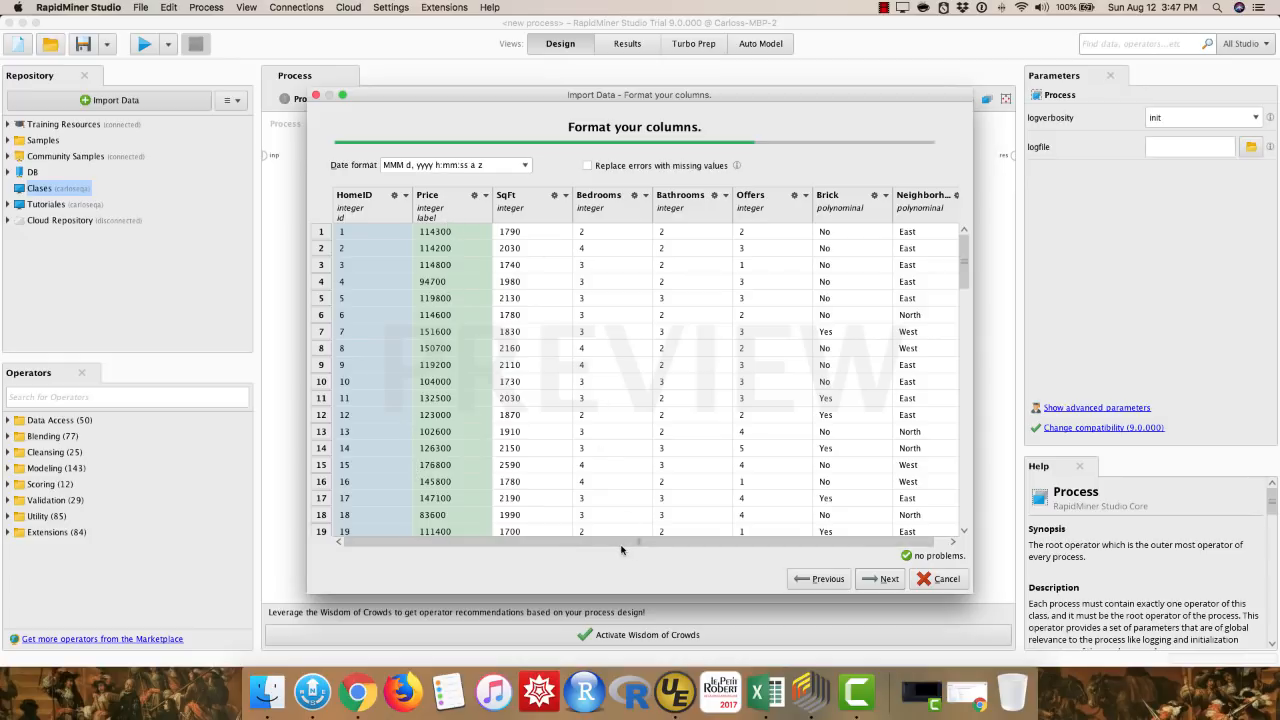
# Change the Brick column's data type to binominal
pyautogui.hscroll(1, 643, 542)
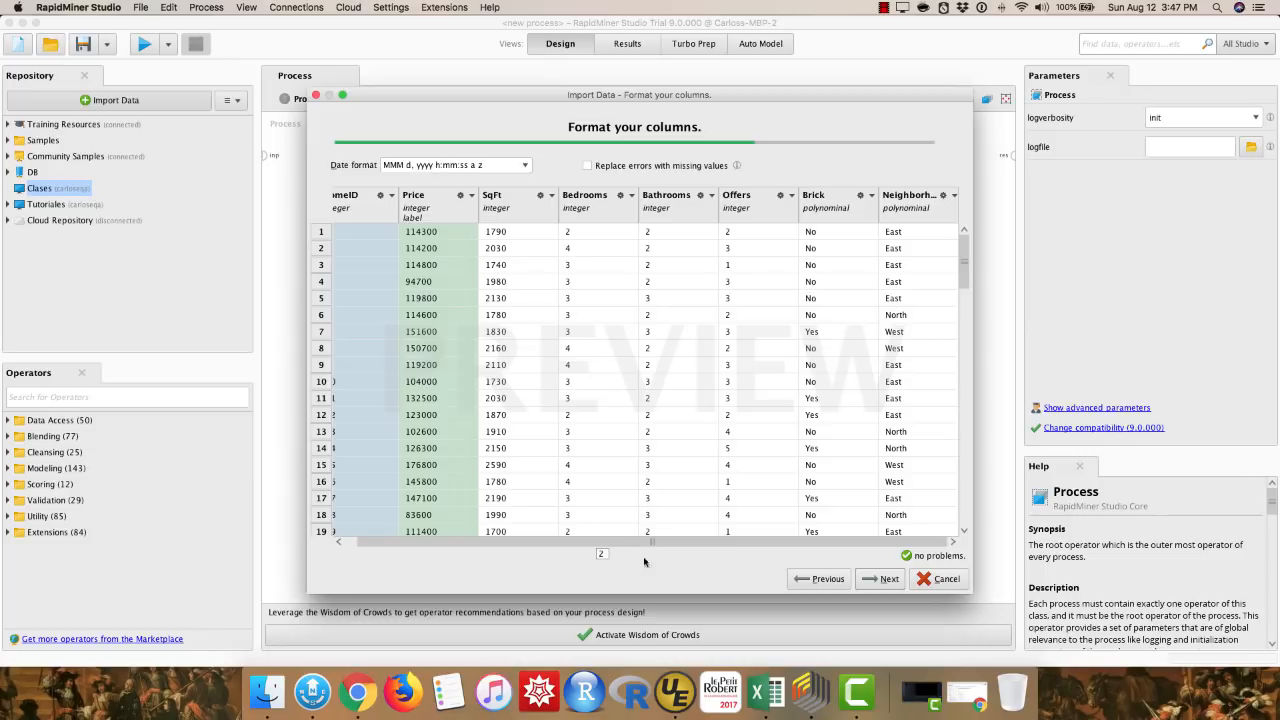
pyautogui.moveTo(675, 543); pyautogui.dragTo(763, 547)
pyautogui.click(871, 196)
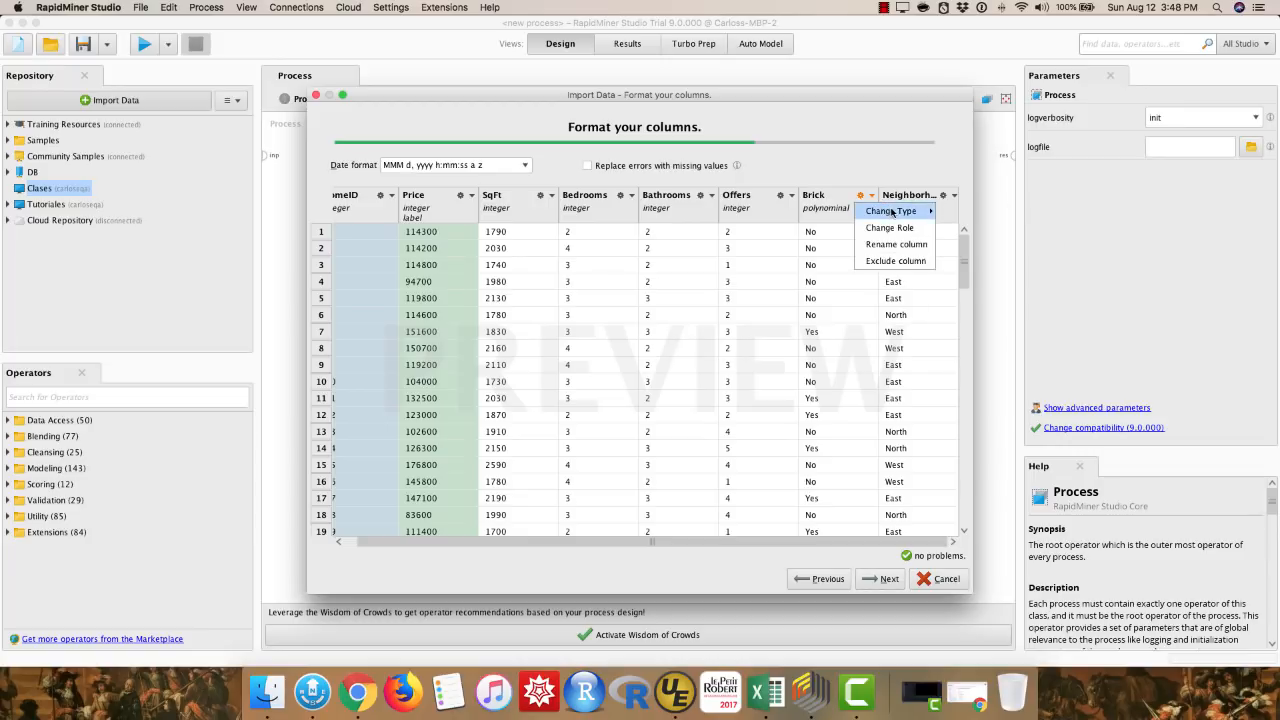
pyautogui.moveTo(904, 212)
pyautogui.click(969, 228)
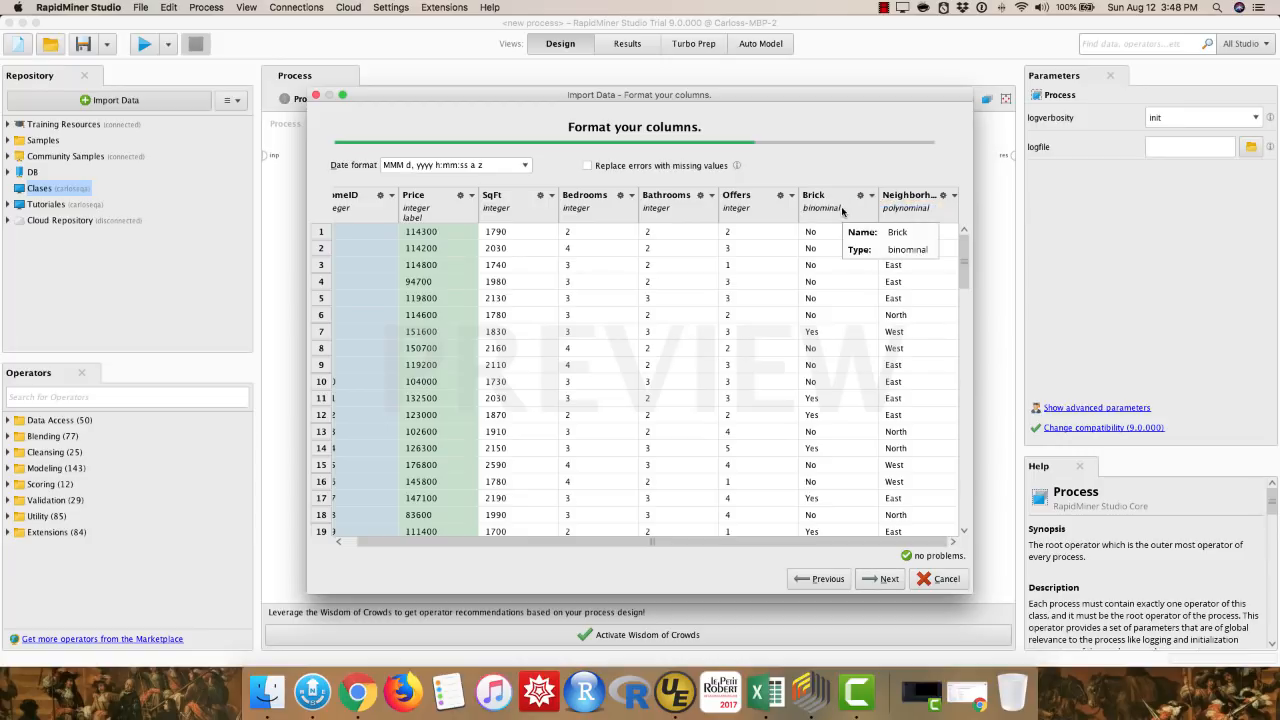
# Store the data as HousePrices in the Clases repository and finish the import
pyautogui.click(886, 579)
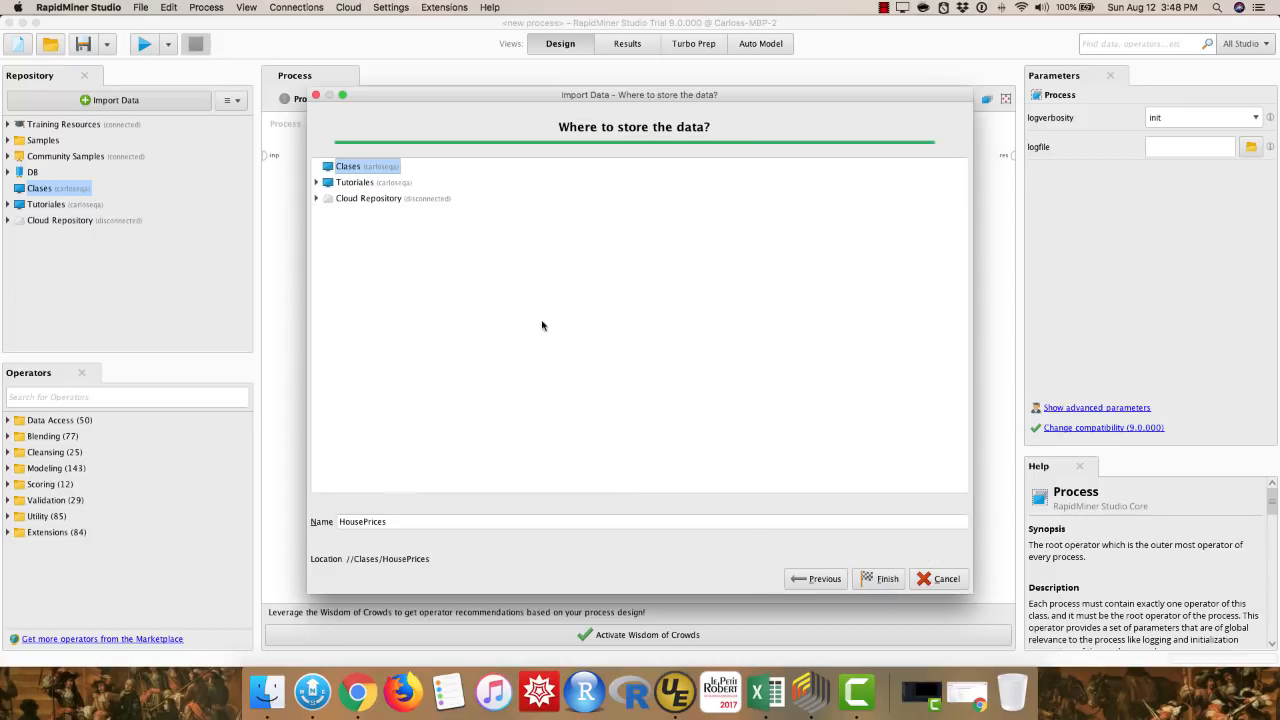
pyautogui.click(353, 183)
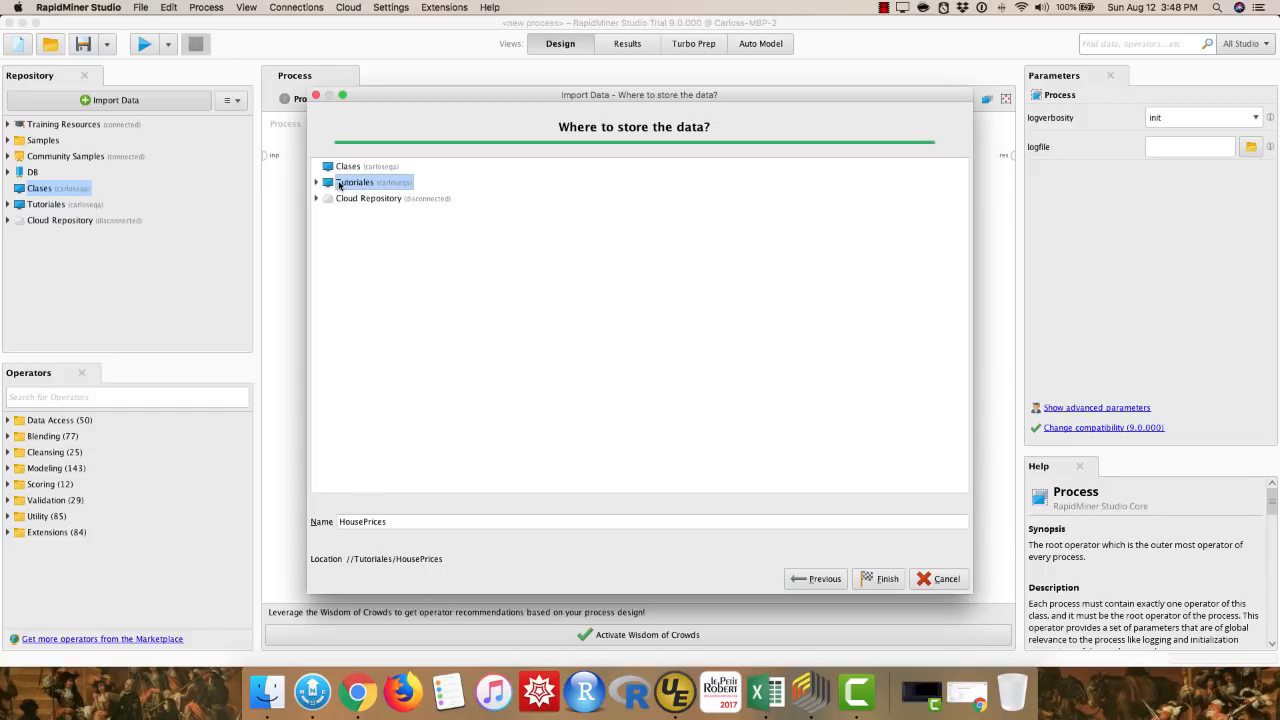
pyautogui.click(346, 168)
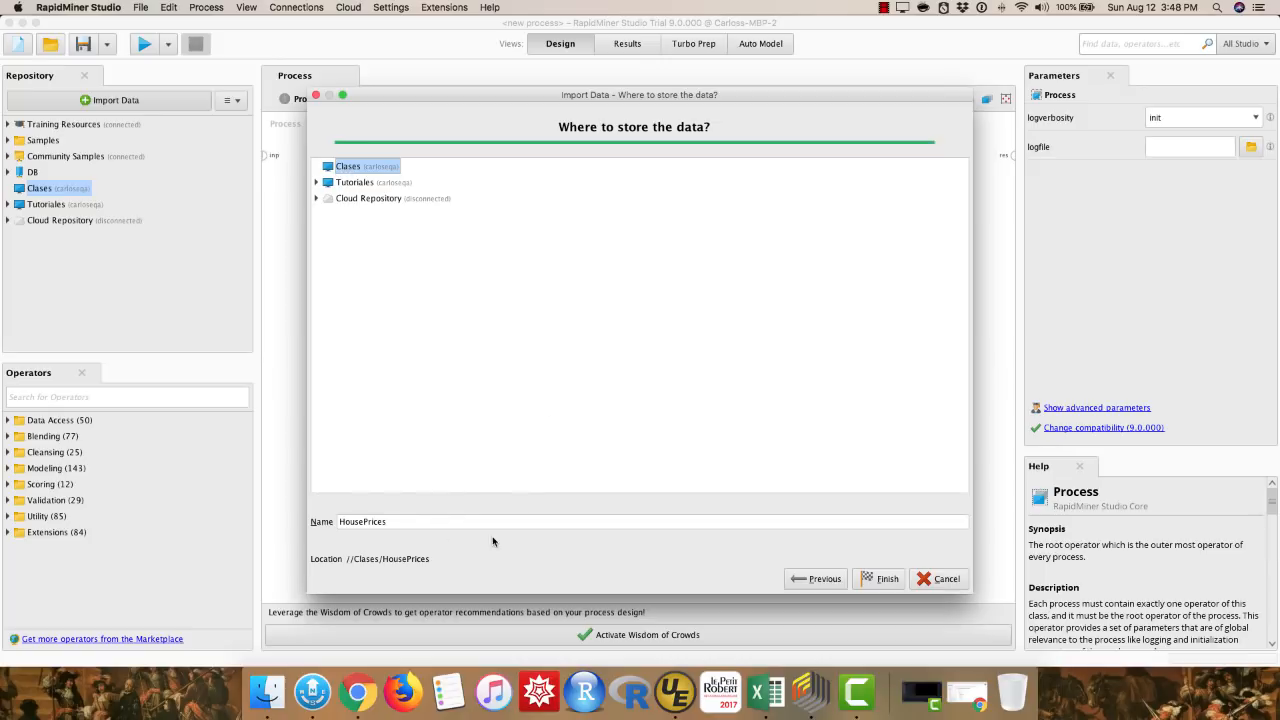
pyautogui.click(883, 580)
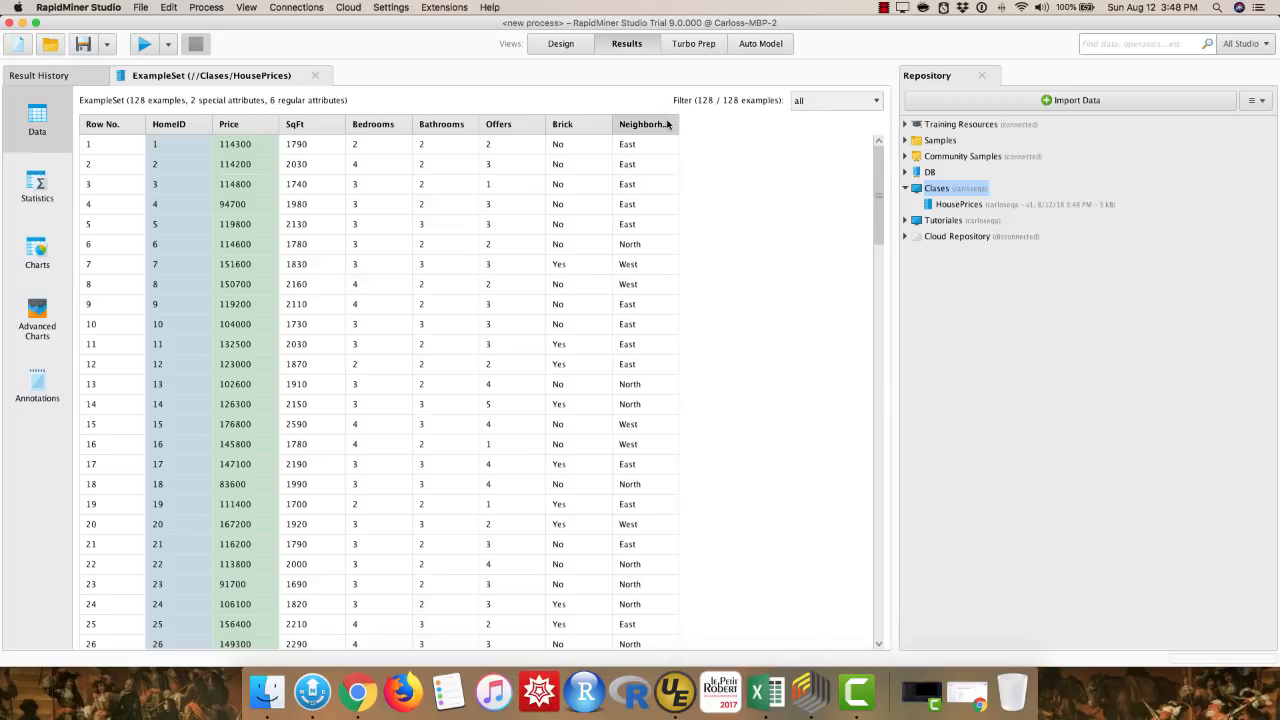
# Return to the process design view and reopen the stored HousePrices dataset from the Clases repository
pyautogui.click(527, 52)
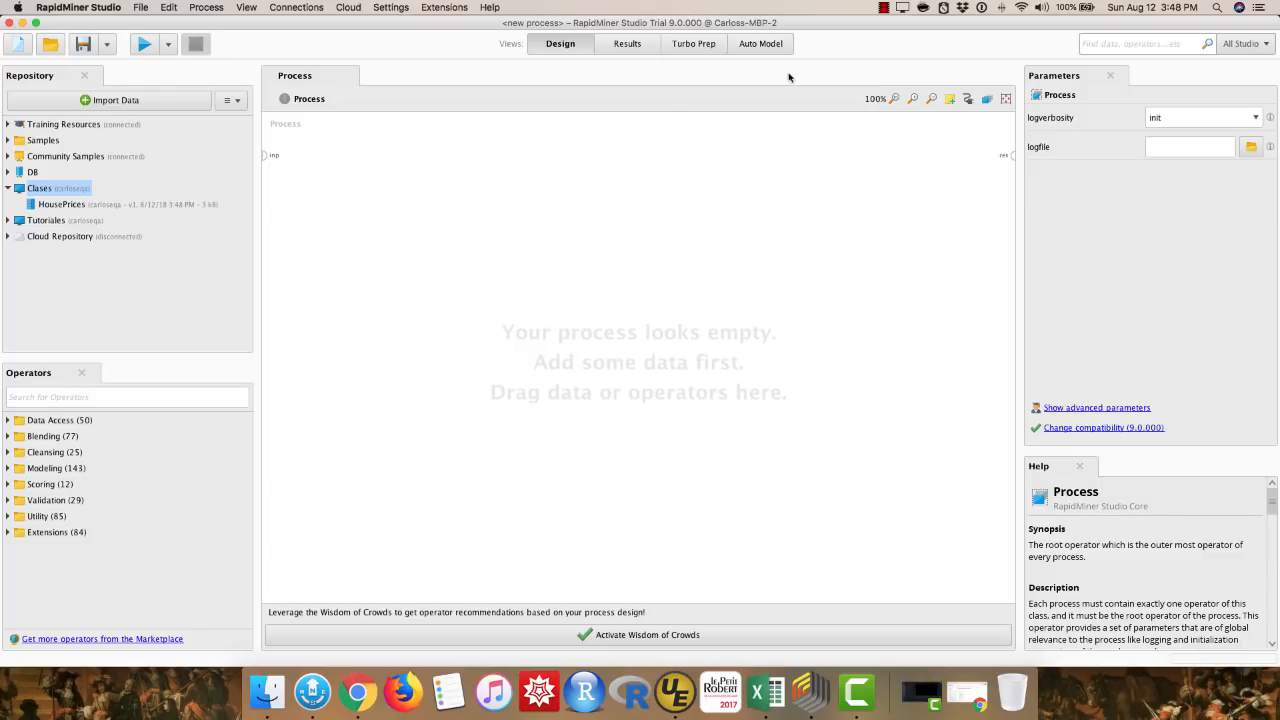
pyautogui.click(55, 205)
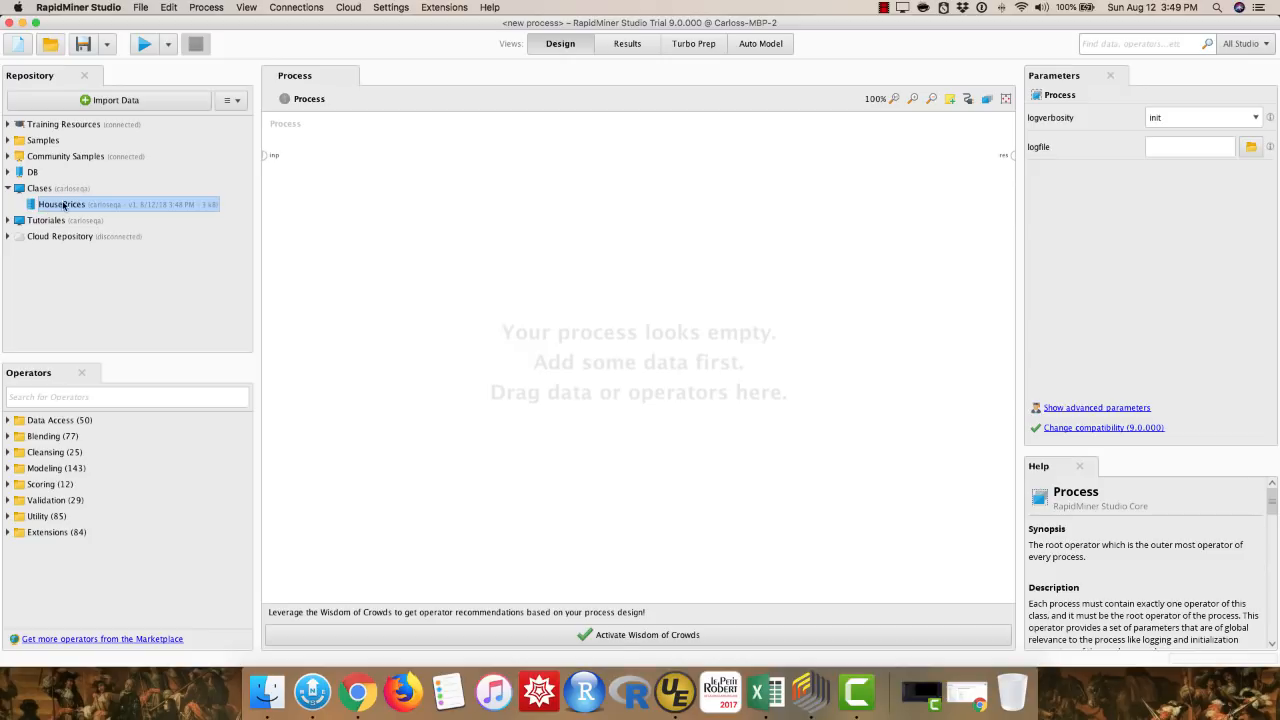
pyautogui.moveTo(63, 205)
pyautogui.doubleClick(63, 204)
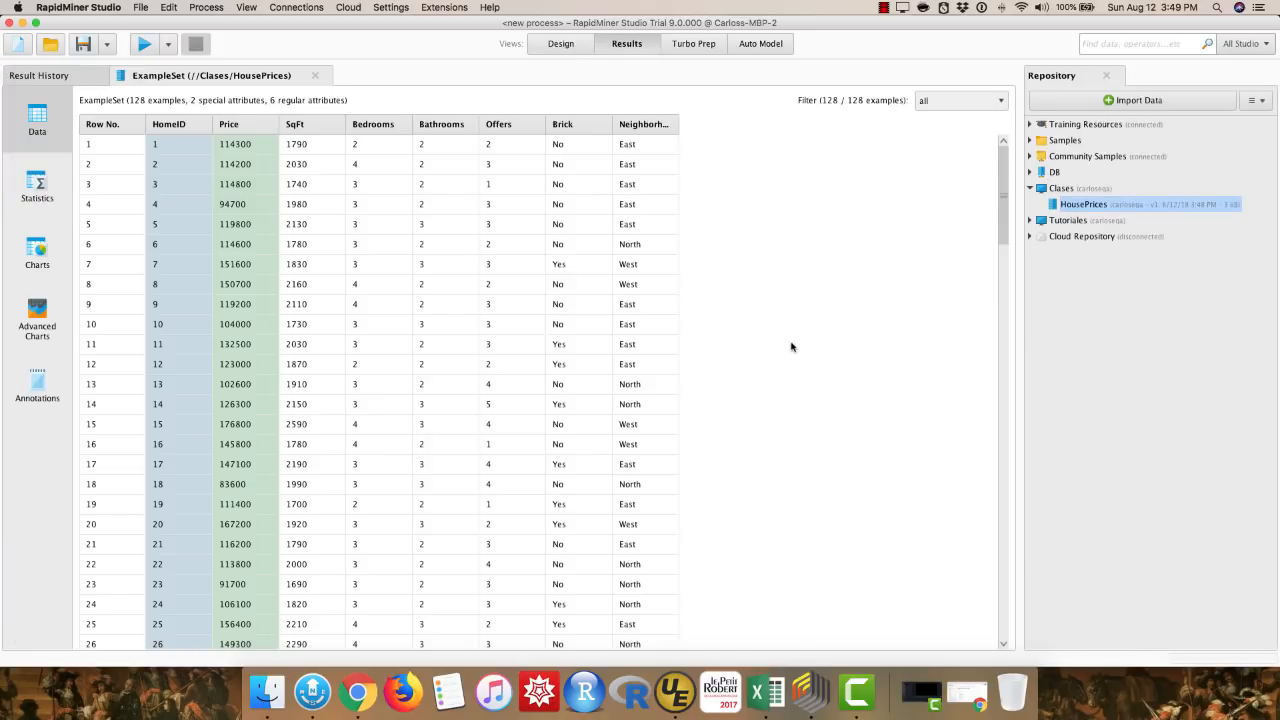
# Examine the HousePrices attribute statistics, expanding and collapsing the details of Price, SqFt, Bedrooms and Bathrooms
pyautogui.click(37, 188)
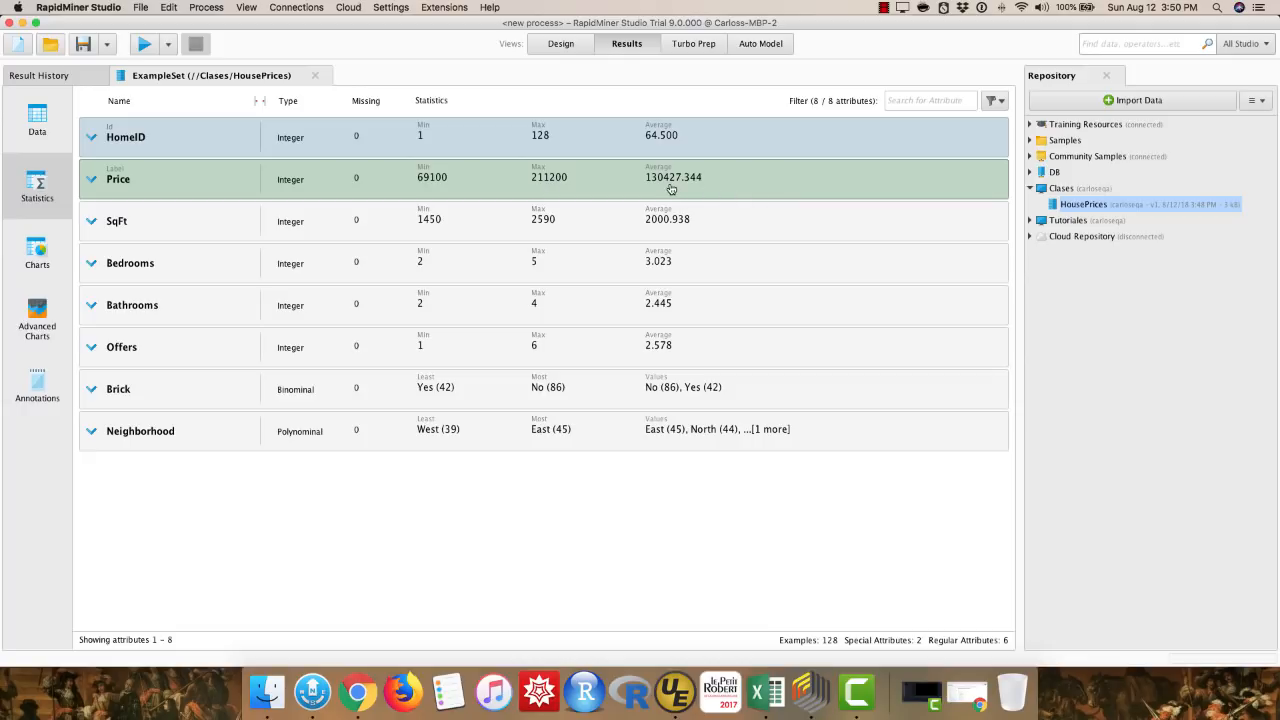
pyautogui.click(709, 182)
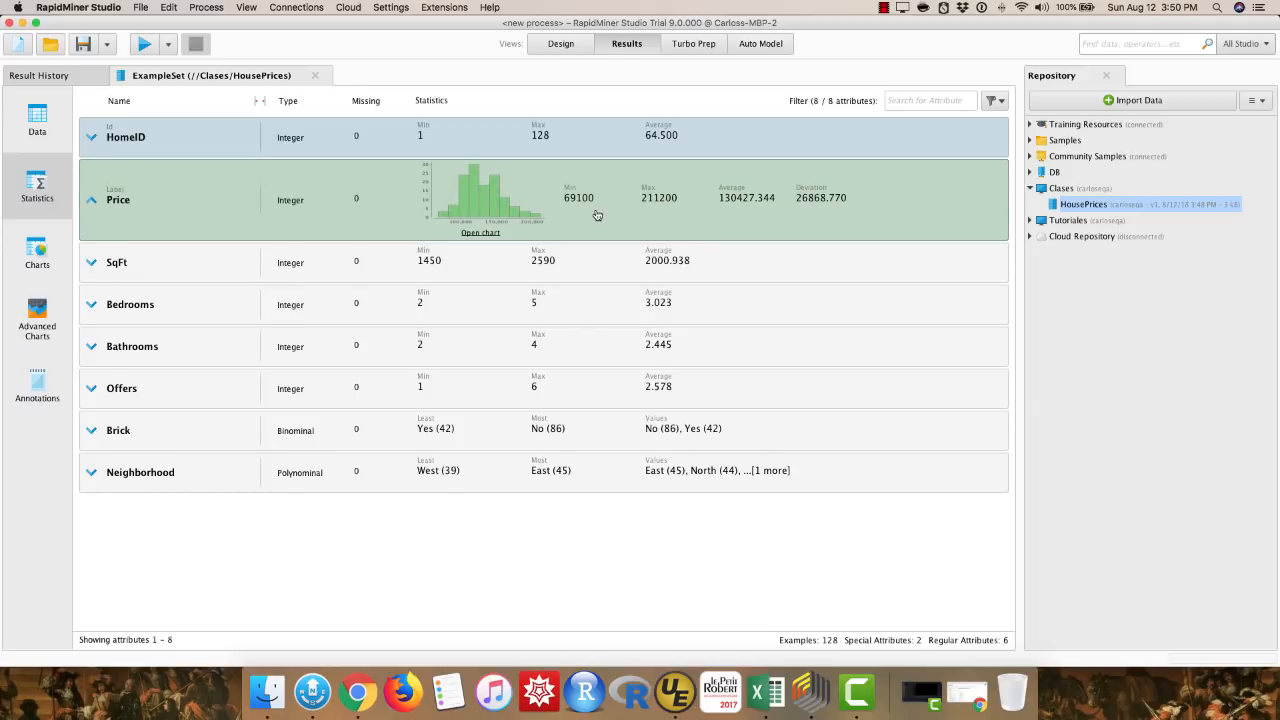
pyautogui.click(598, 220)
pyautogui.click(603, 227)
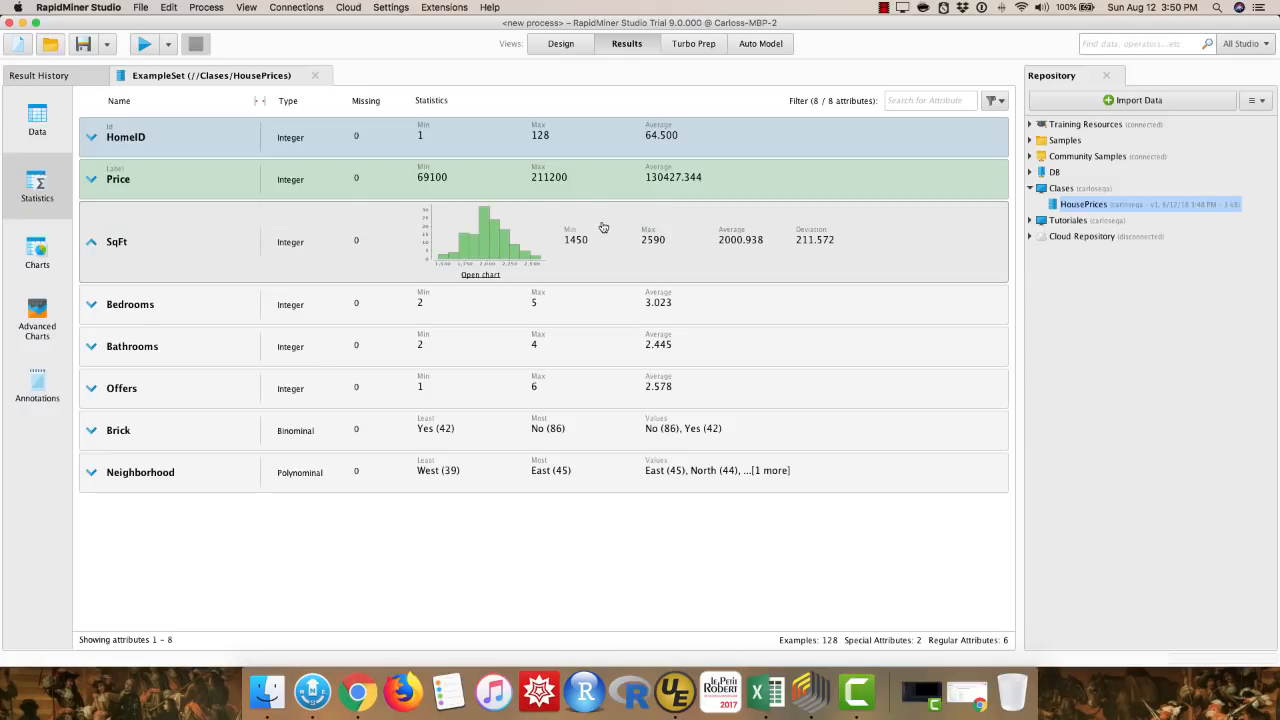
pyautogui.click(604, 244)
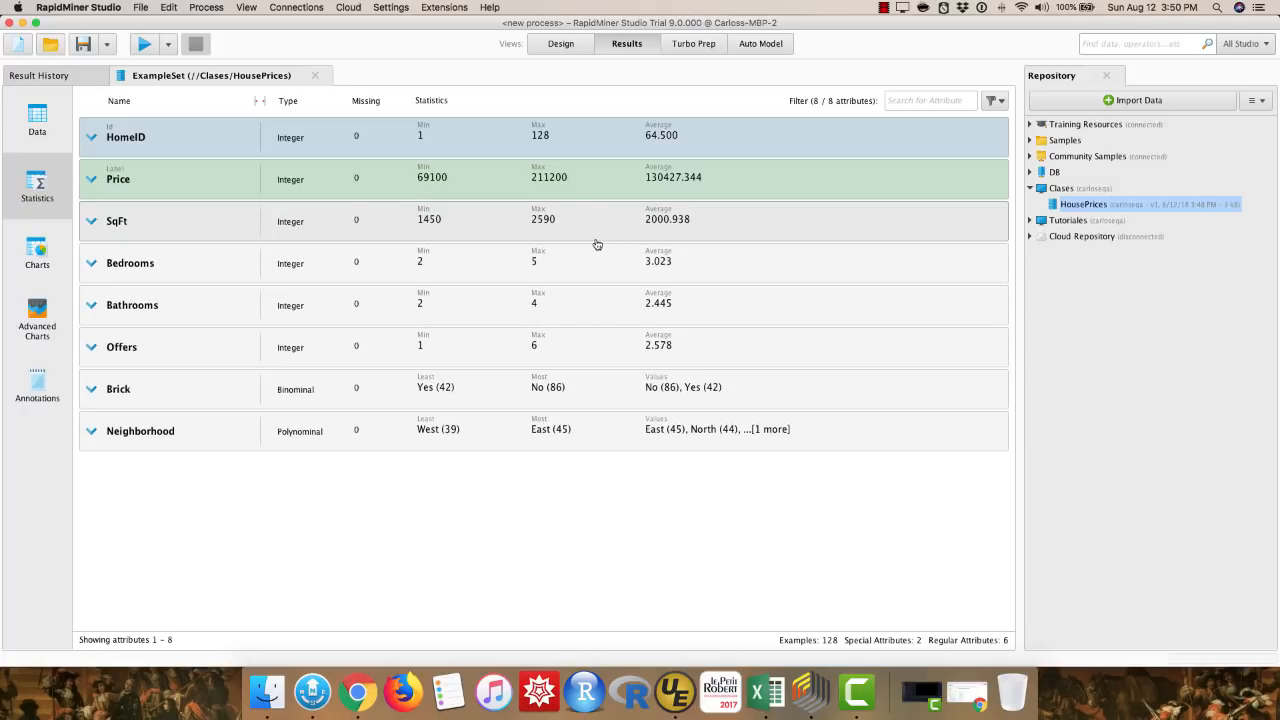
pyautogui.click(591, 276)
pyautogui.click(591, 276)
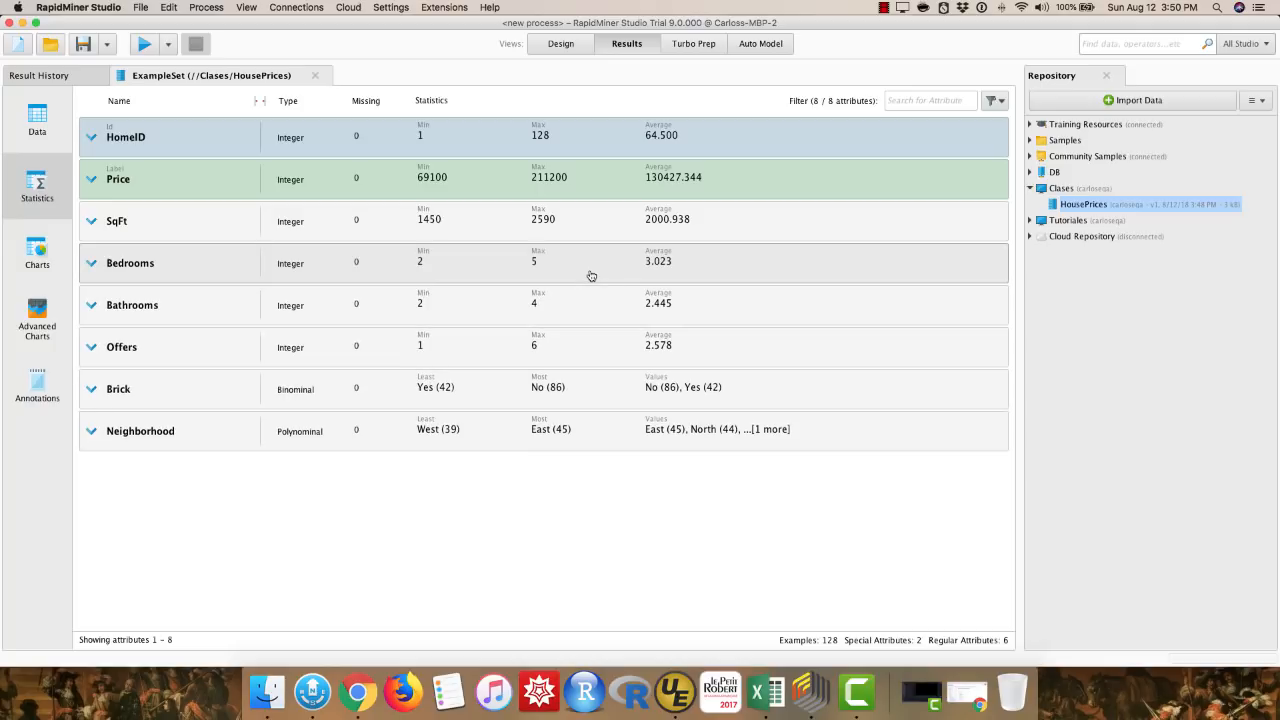
pyautogui.click(576, 311)
pyautogui.click(576, 311)
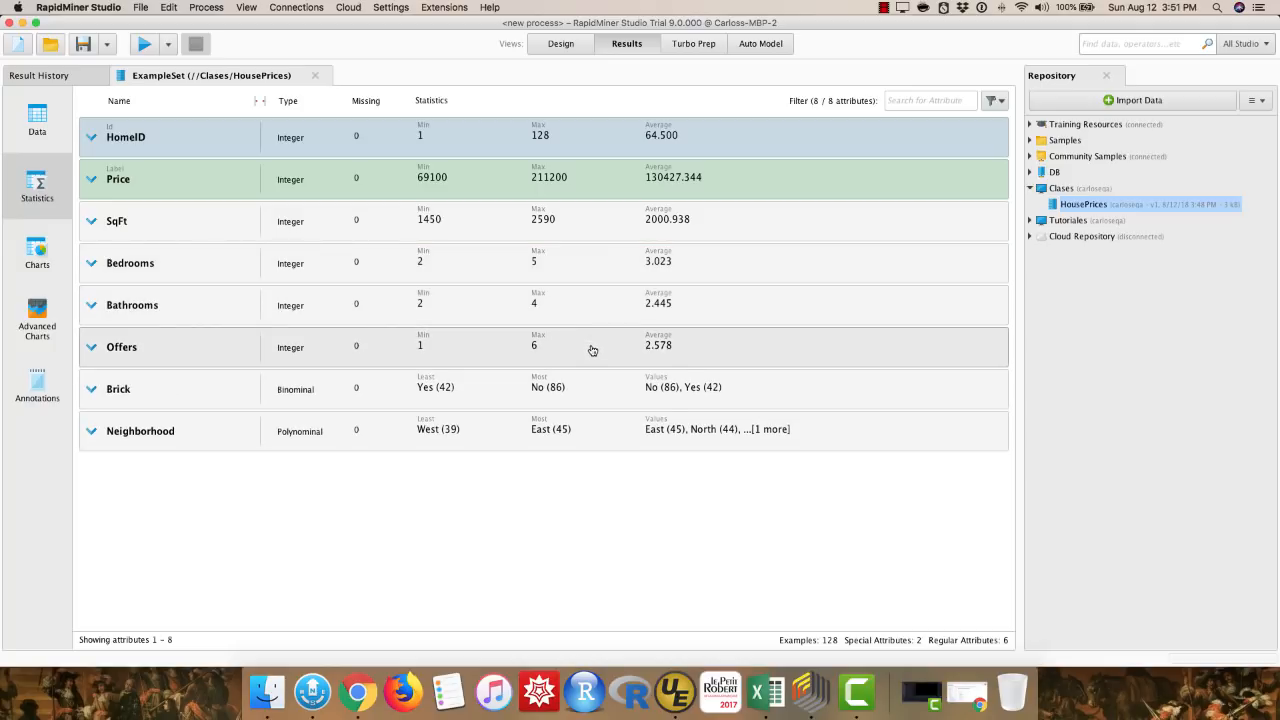
# Expand the Brick statistics and inspect the absolute counts and fractions of its nominal values
pyautogui.click(588, 390)
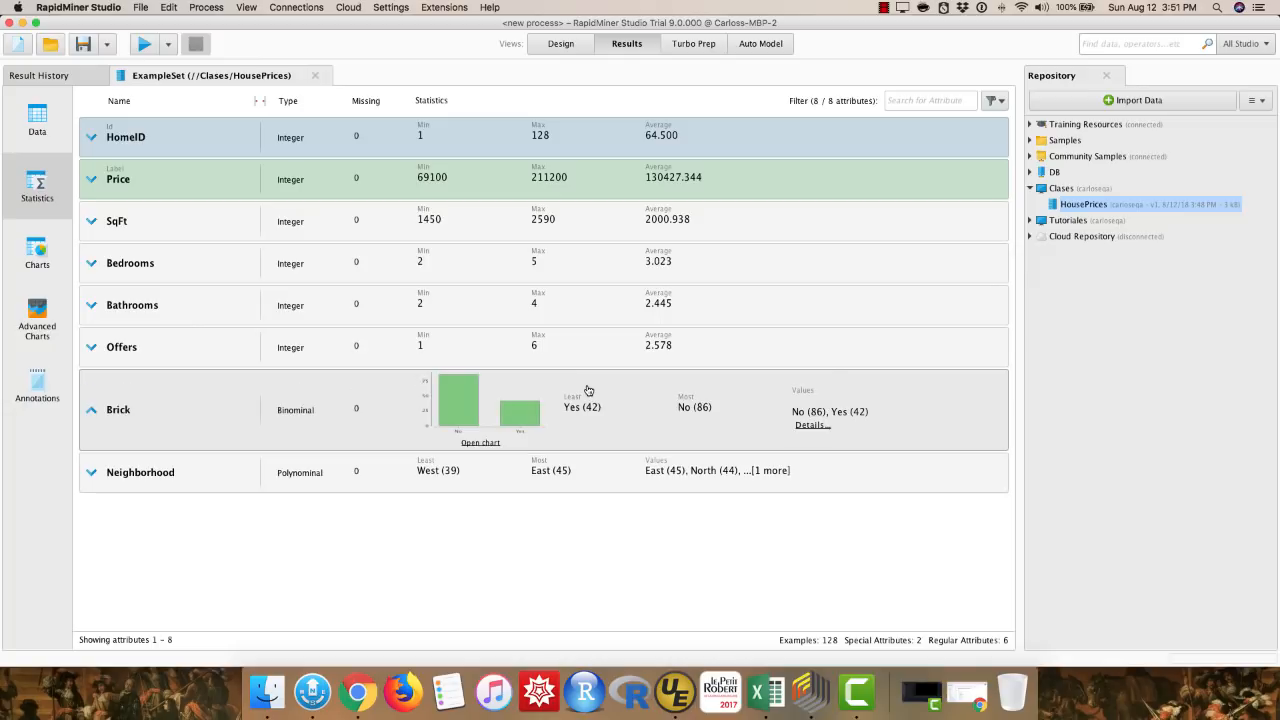
pyautogui.click(812, 425)
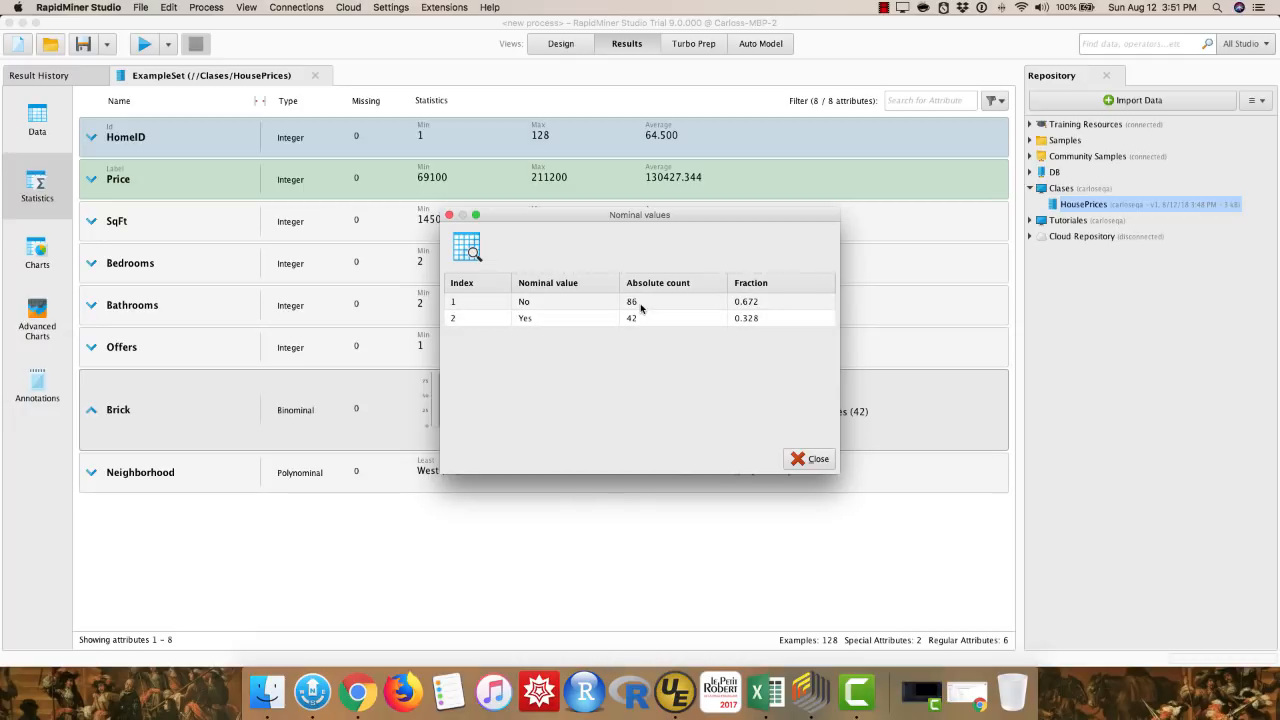
pyautogui.click(815, 460)
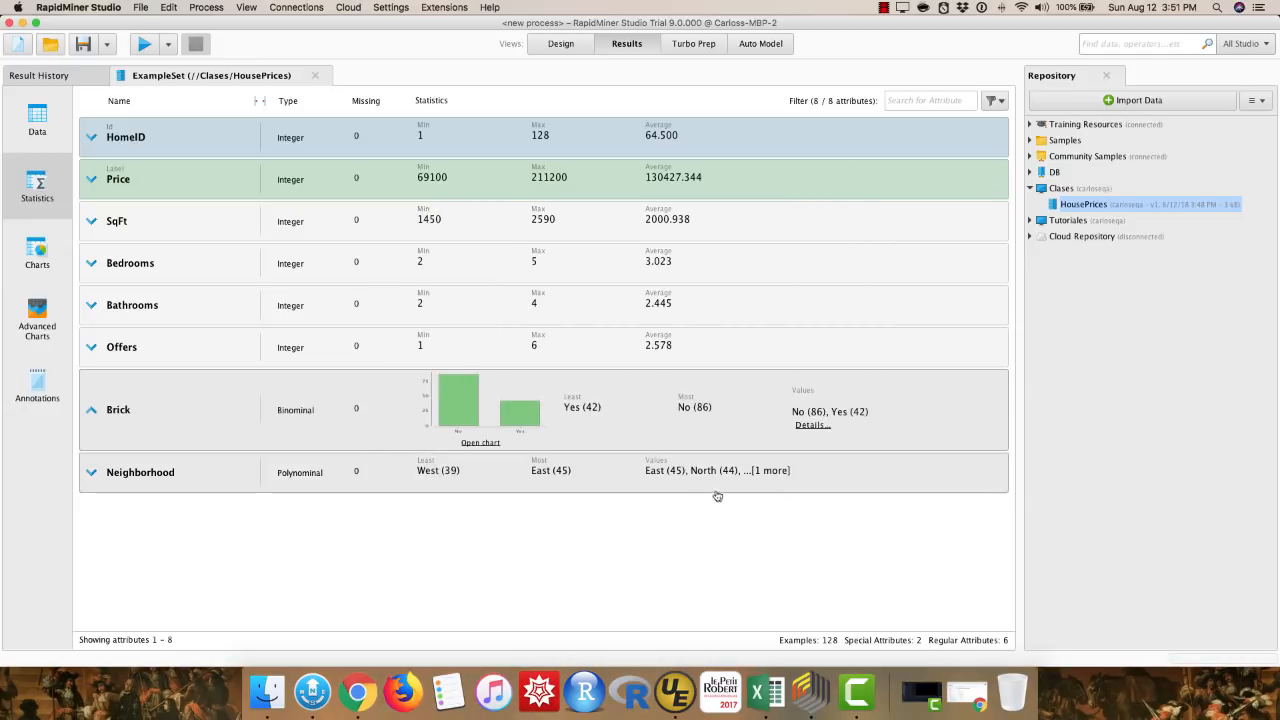
# Inspect the counts and fractions of Neighborhood's nominal values, then collapse the Neighborhood and Brick details
pyautogui.click(508, 480)
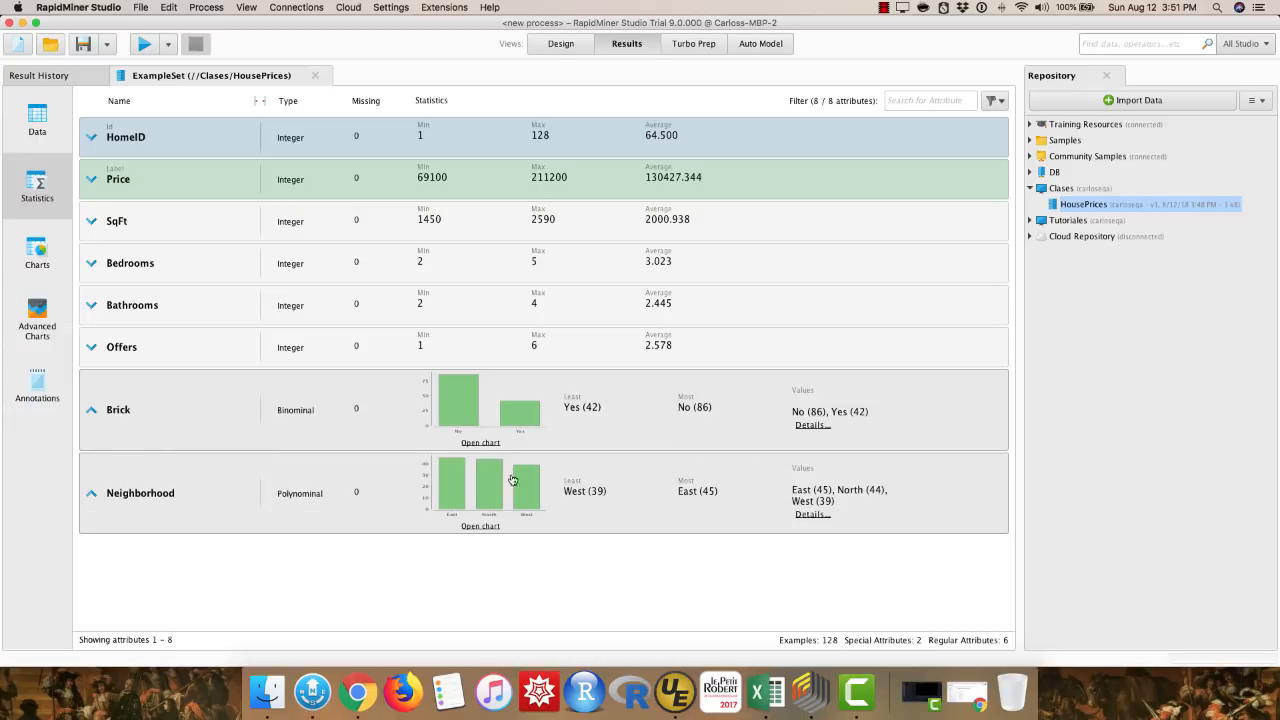
pyautogui.click(818, 516)
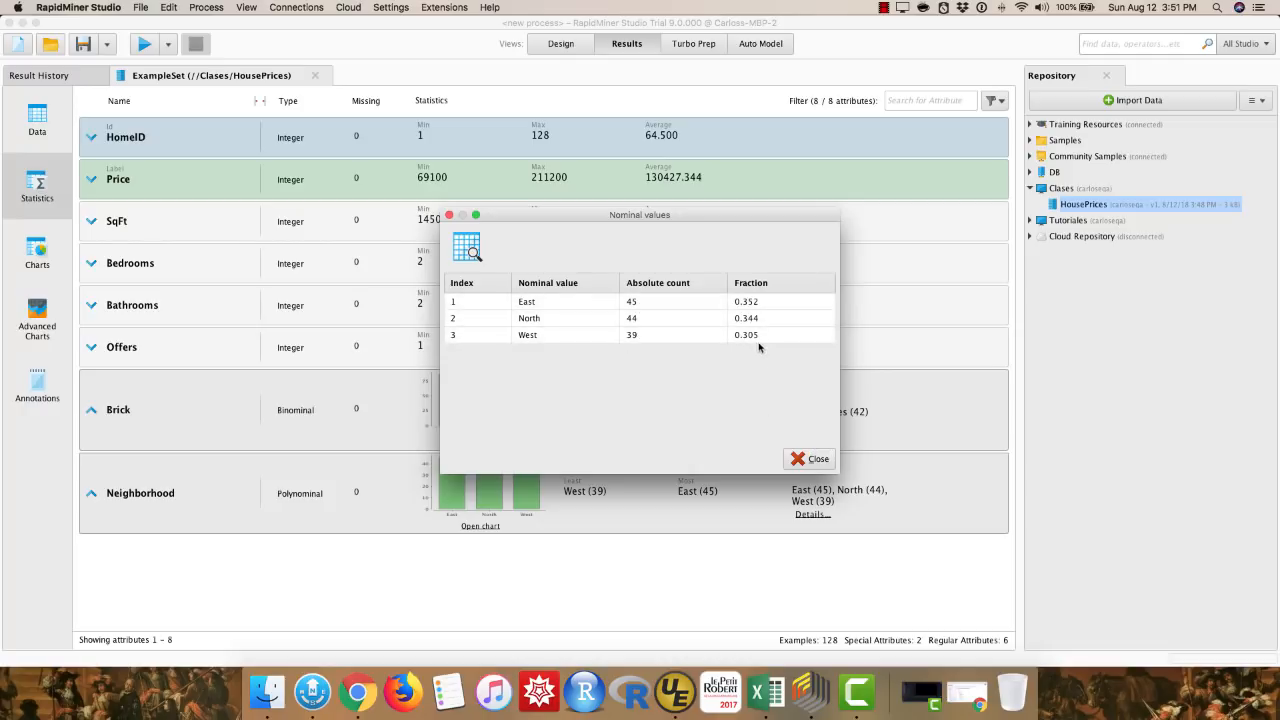
pyautogui.click(809, 458)
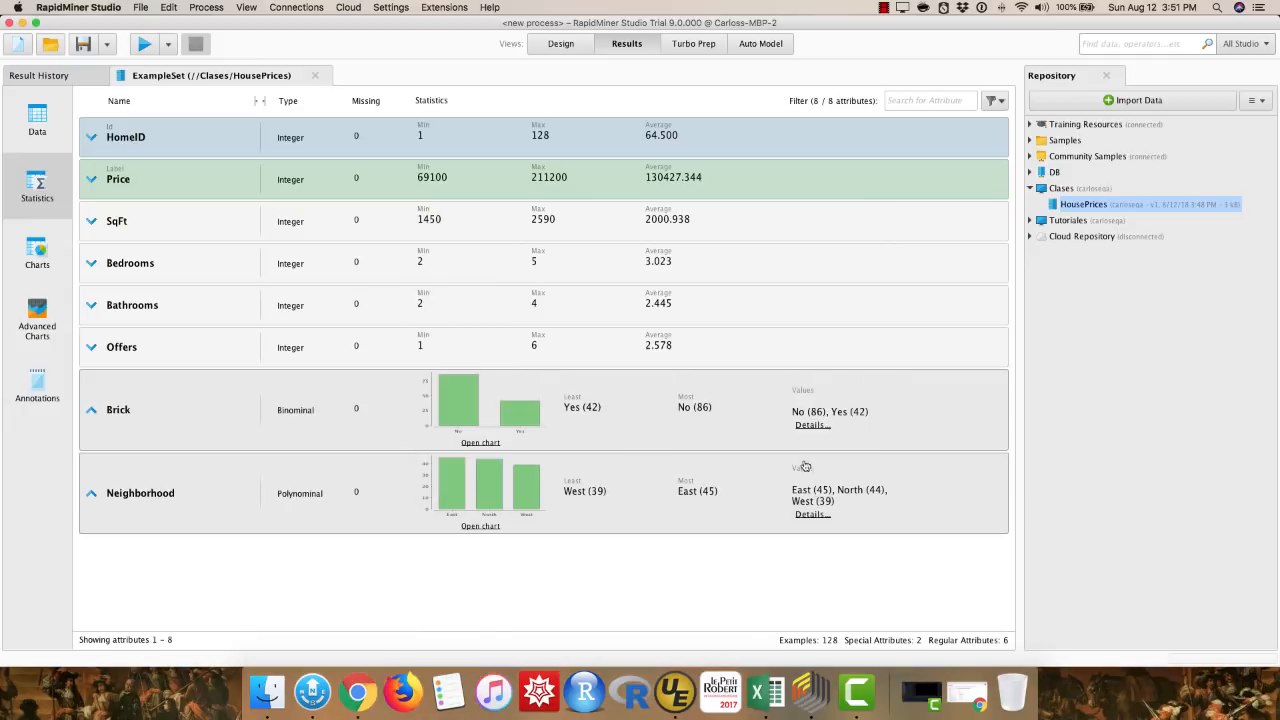
pyautogui.click(620, 495)
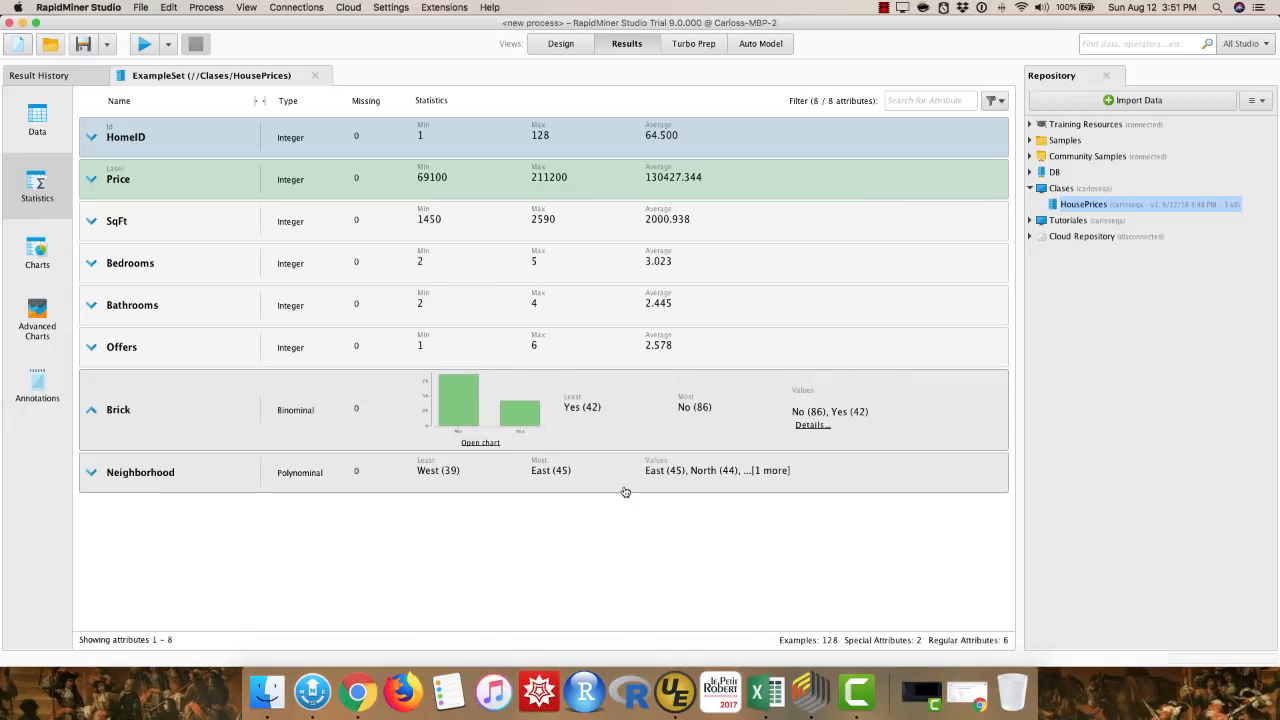
pyautogui.click(606, 411)
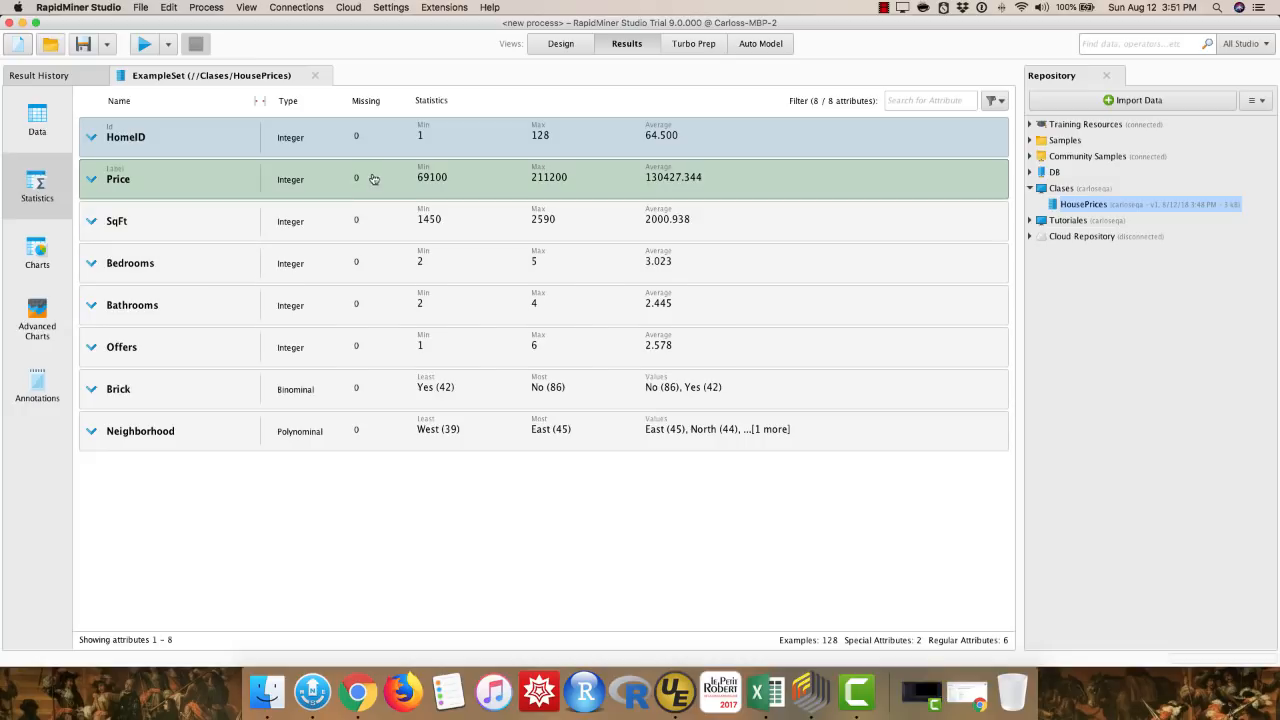
# Show the HousePrices charts and display a bar chart of counts grouped by Brick
pyautogui.click(31, 253)
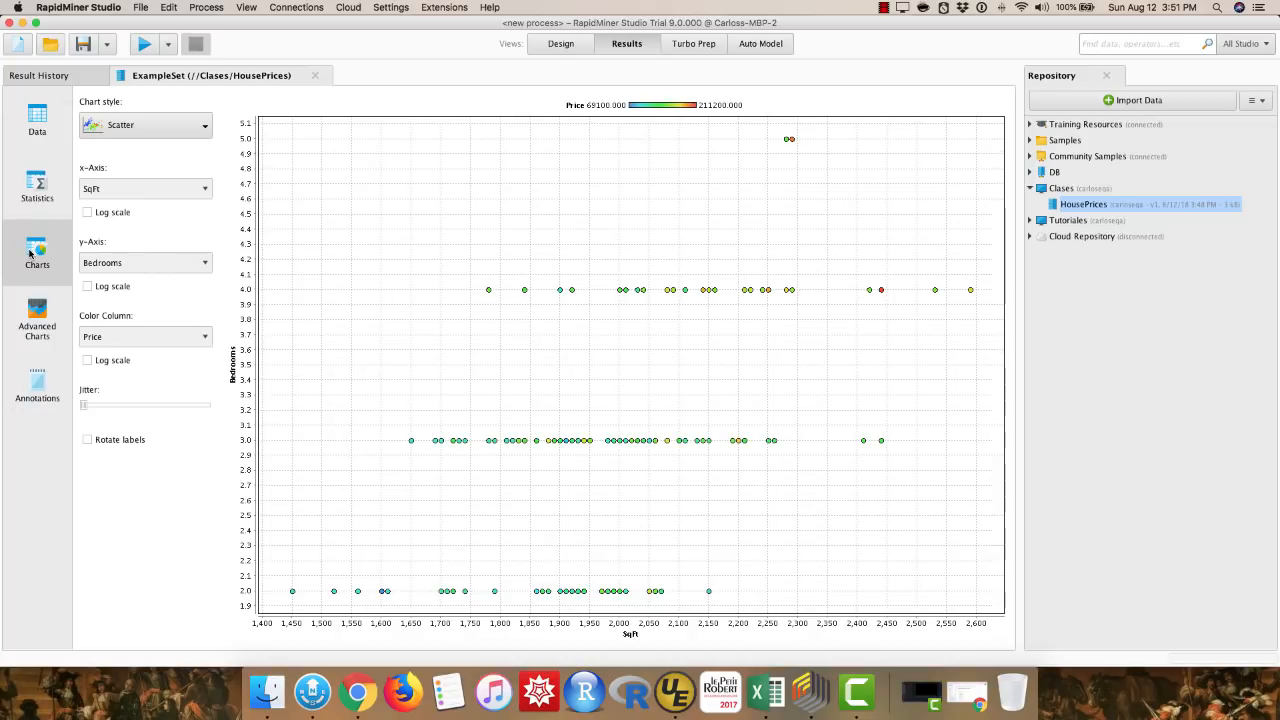
pyautogui.click(115, 129)
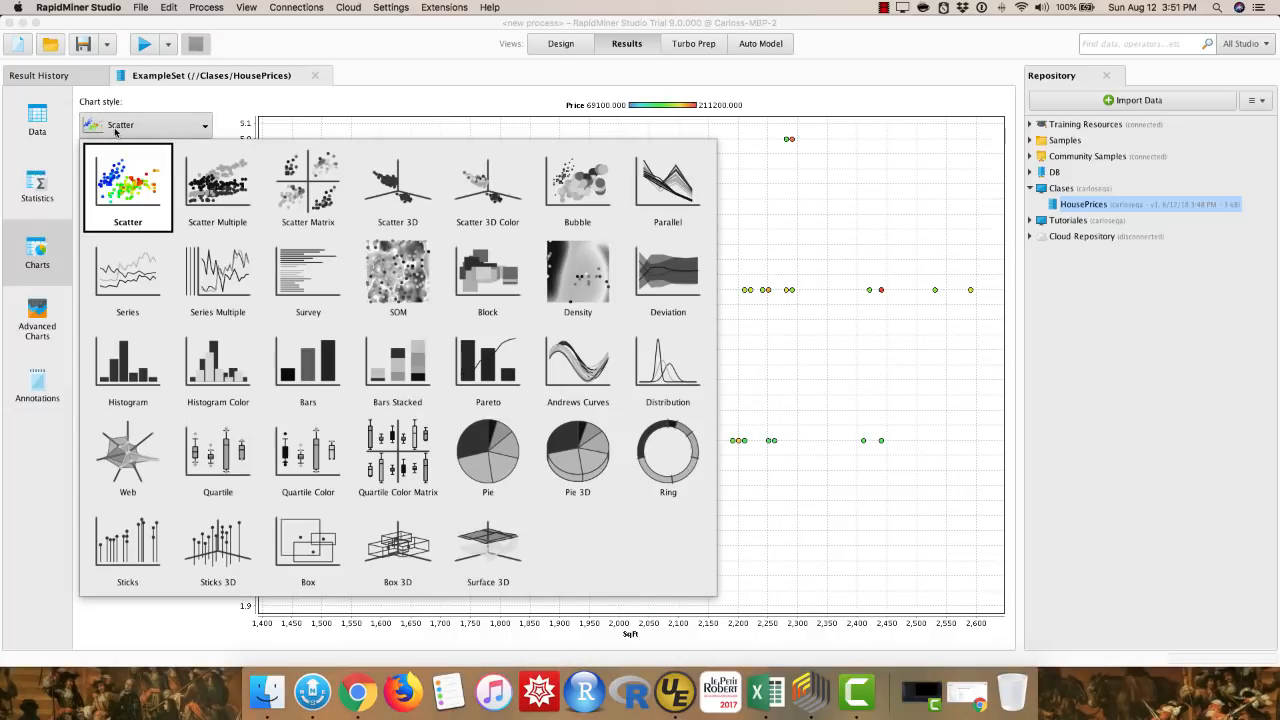
pyautogui.click(299, 356)
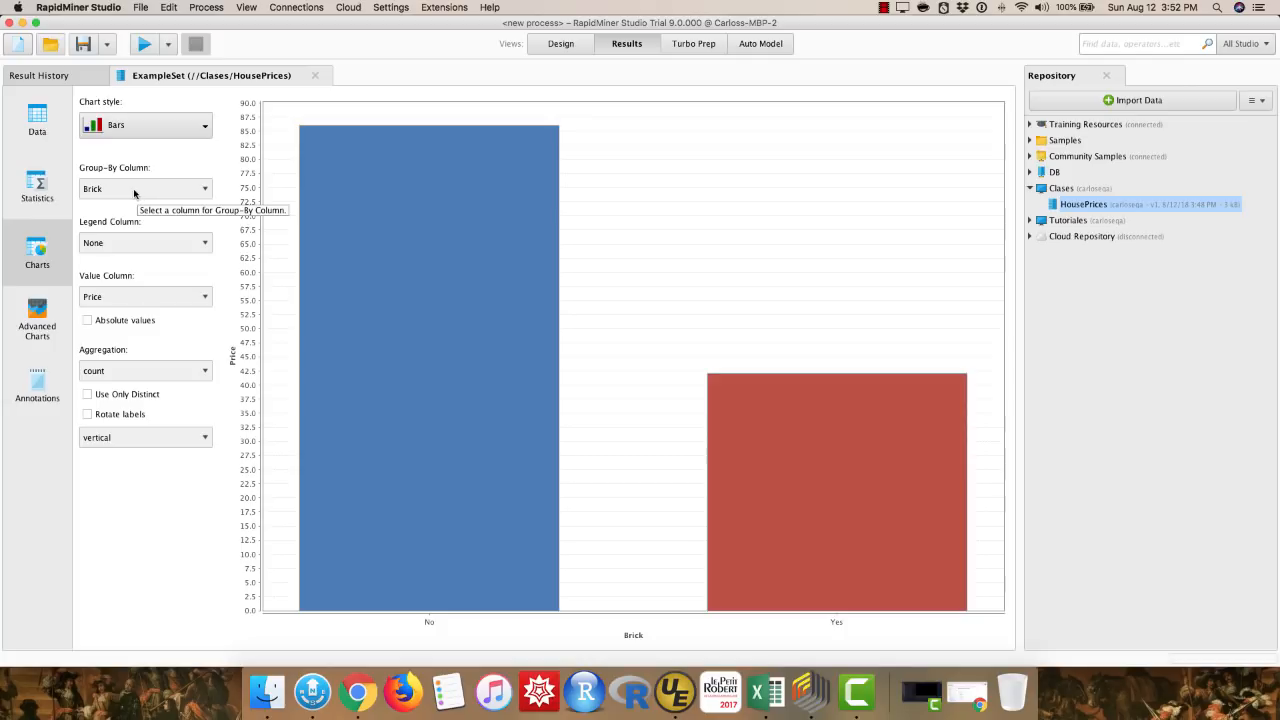
# Set the bar chart's value column to Brick and group the bars by Neighborhood
pyautogui.click(164, 297)
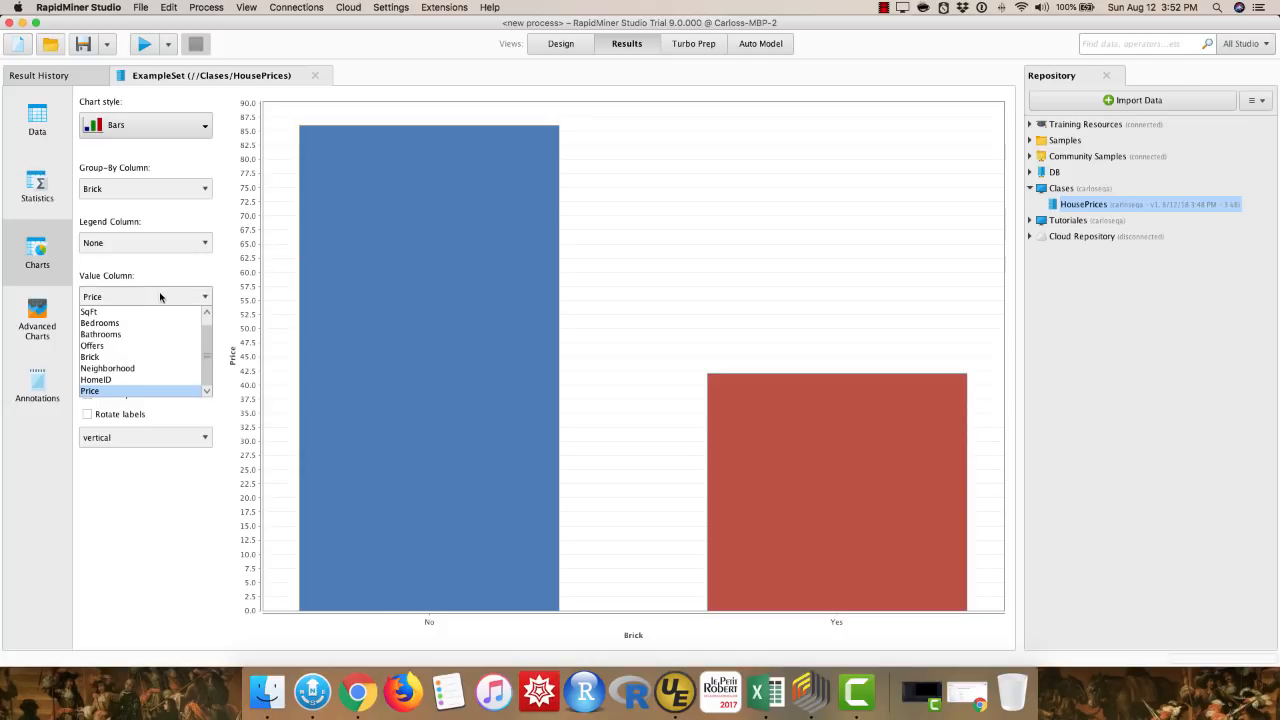
pyautogui.click(135, 357)
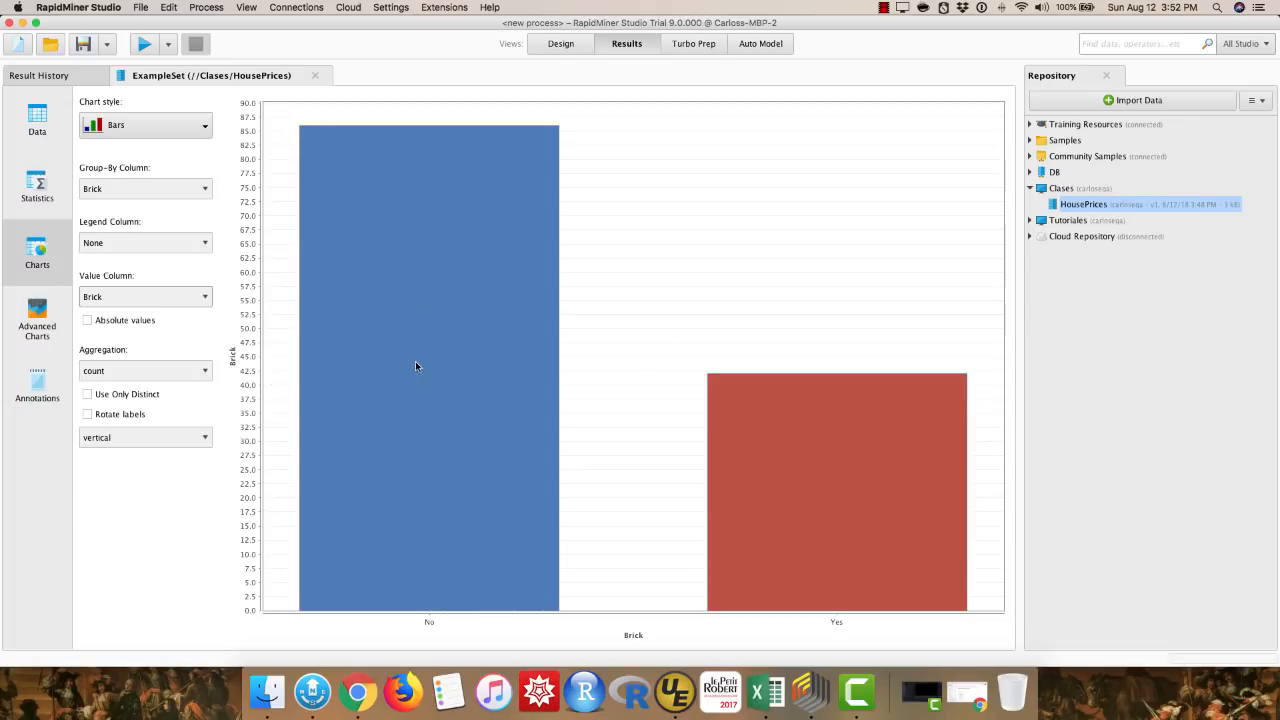
pyautogui.click(168, 189)
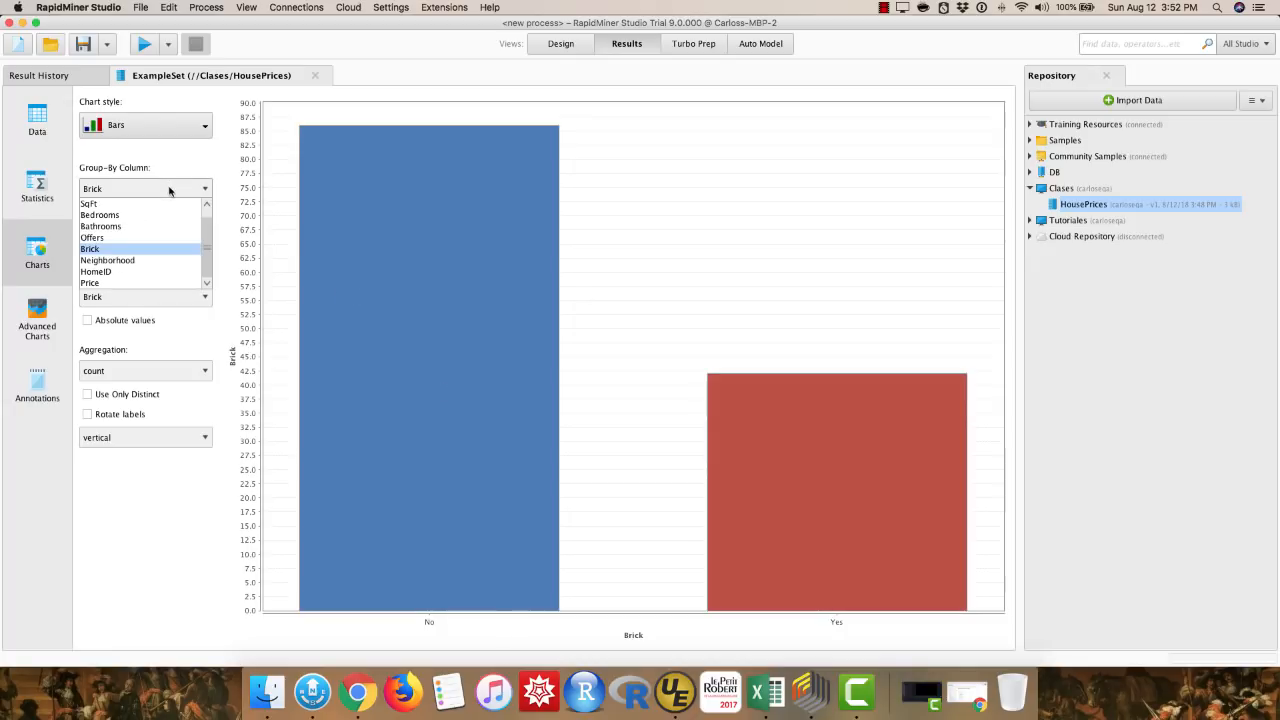
pyautogui.click(161, 261)
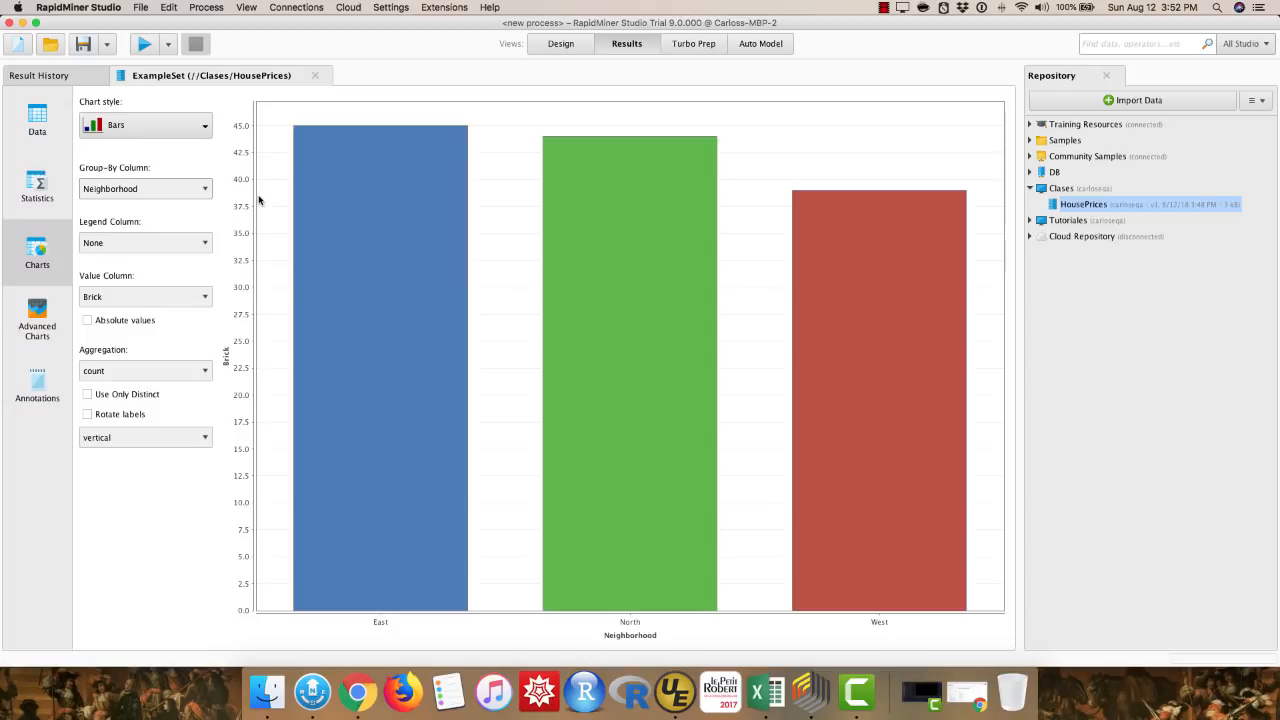
# Plot a histogram of SqFt, reducing the number of bins to 15 and raising it again to 39
pyautogui.click(181, 126)
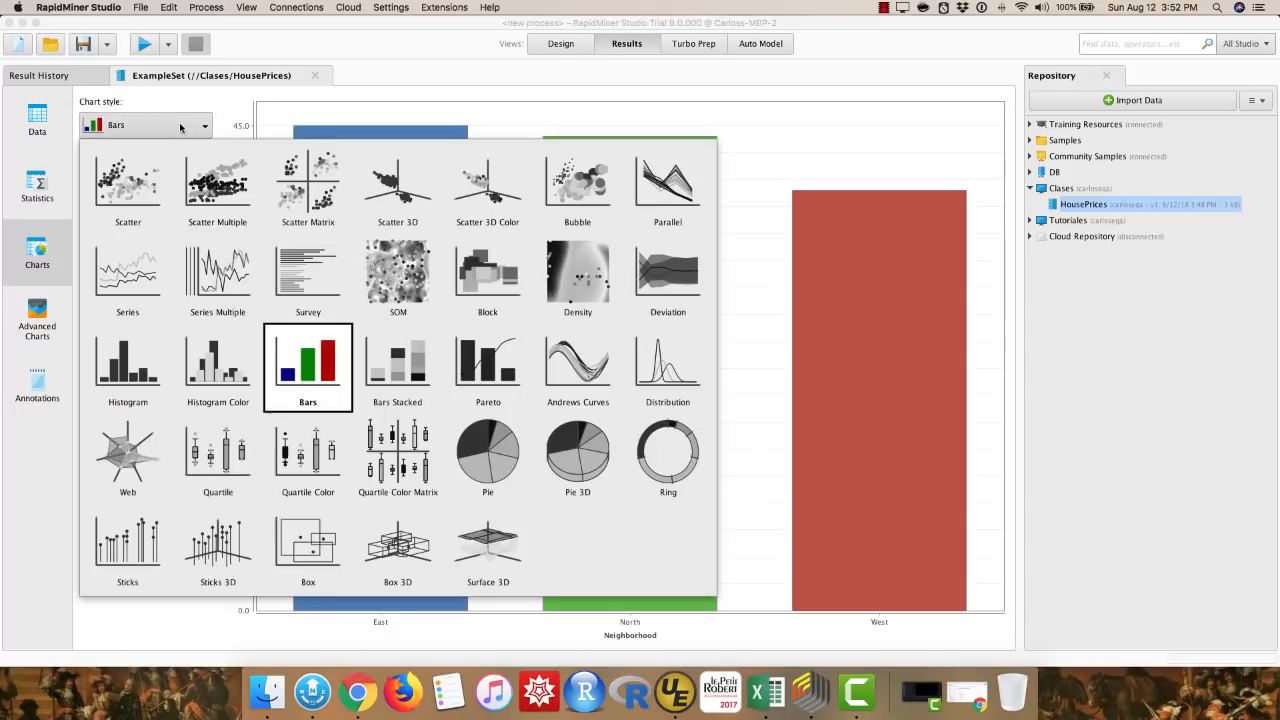
pyautogui.click(133, 368)
pyautogui.click(133, 332)
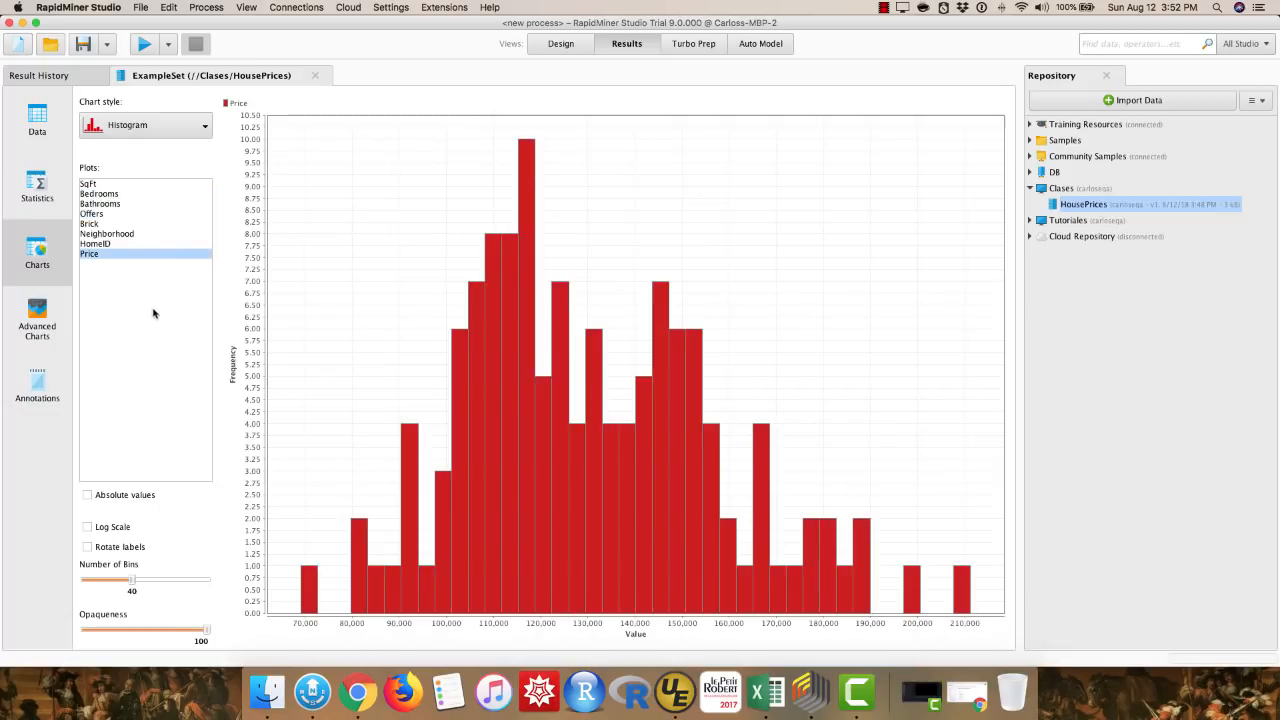
pyautogui.click(124, 186)
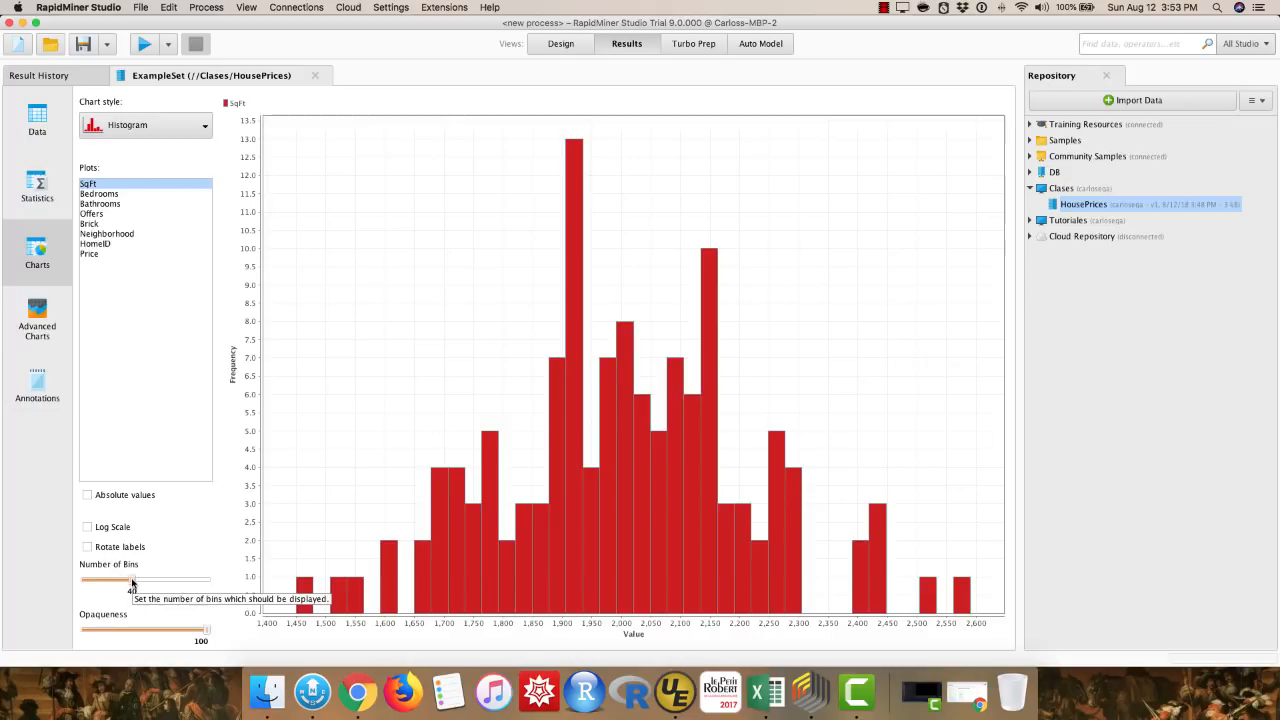
pyautogui.moveTo(132, 583); pyautogui.dragTo(100, 585)
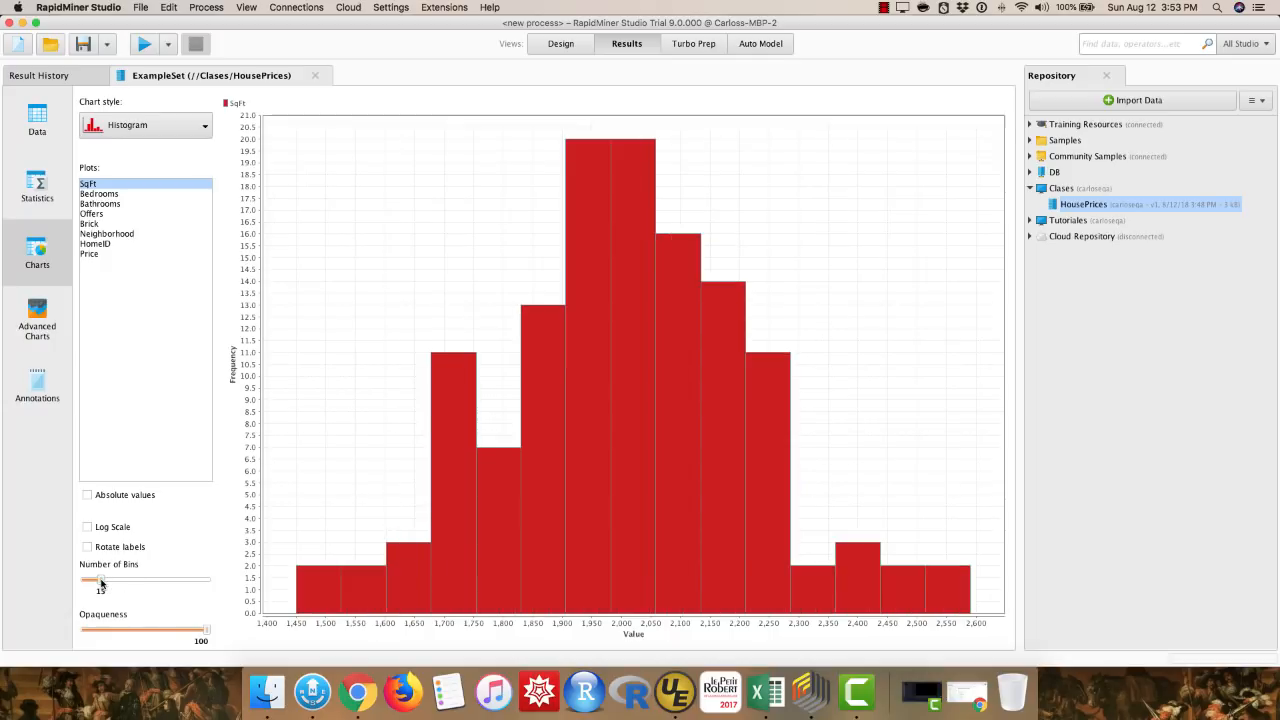
pyautogui.moveTo(100, 583); pyautogui.dragTo(130, 580)
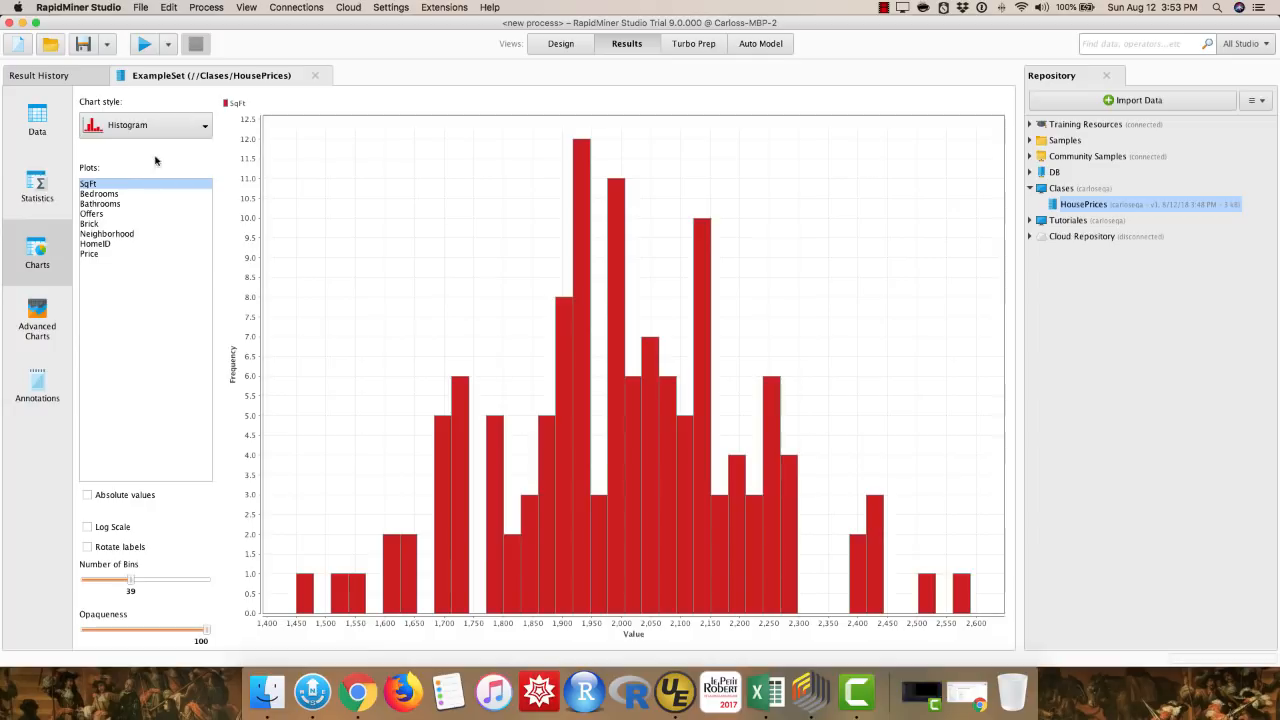
# Examine the histograms of Bedrooms, Bathrooms, Offers, Price, Neighborhood and Brick one after another
pyautogui.click(110, 194)
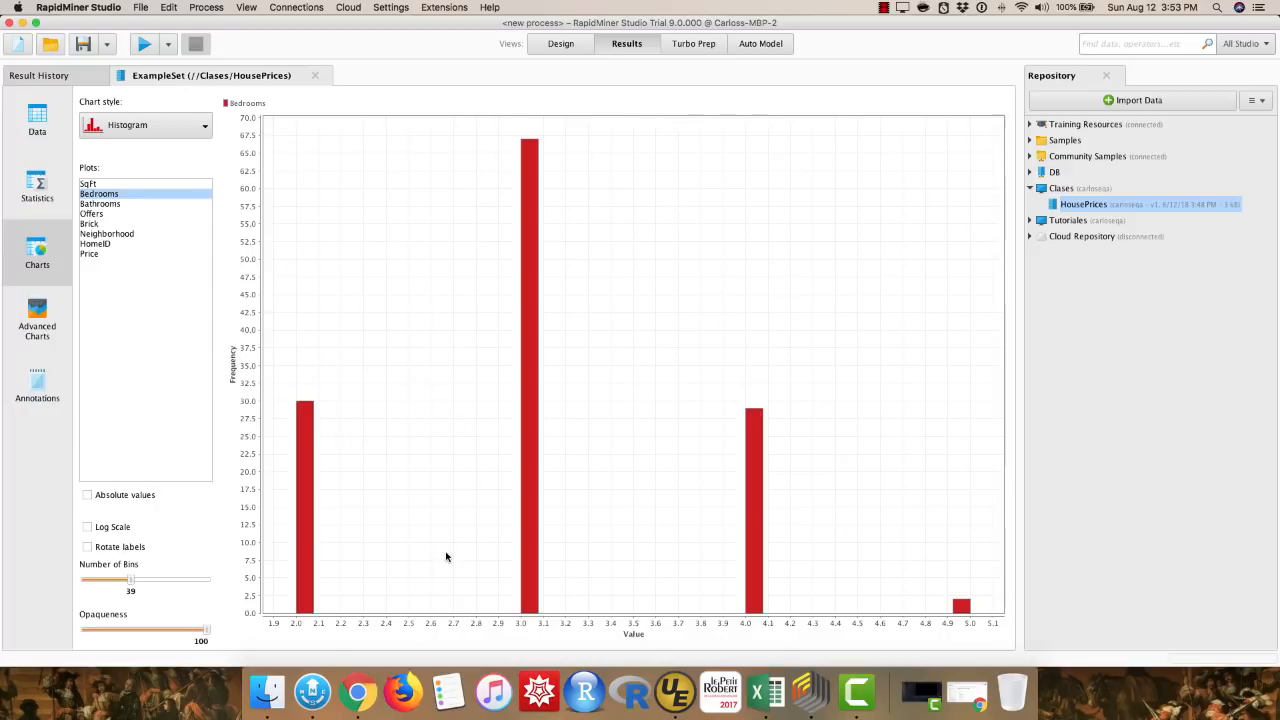
pyautogui.click(110, 205)
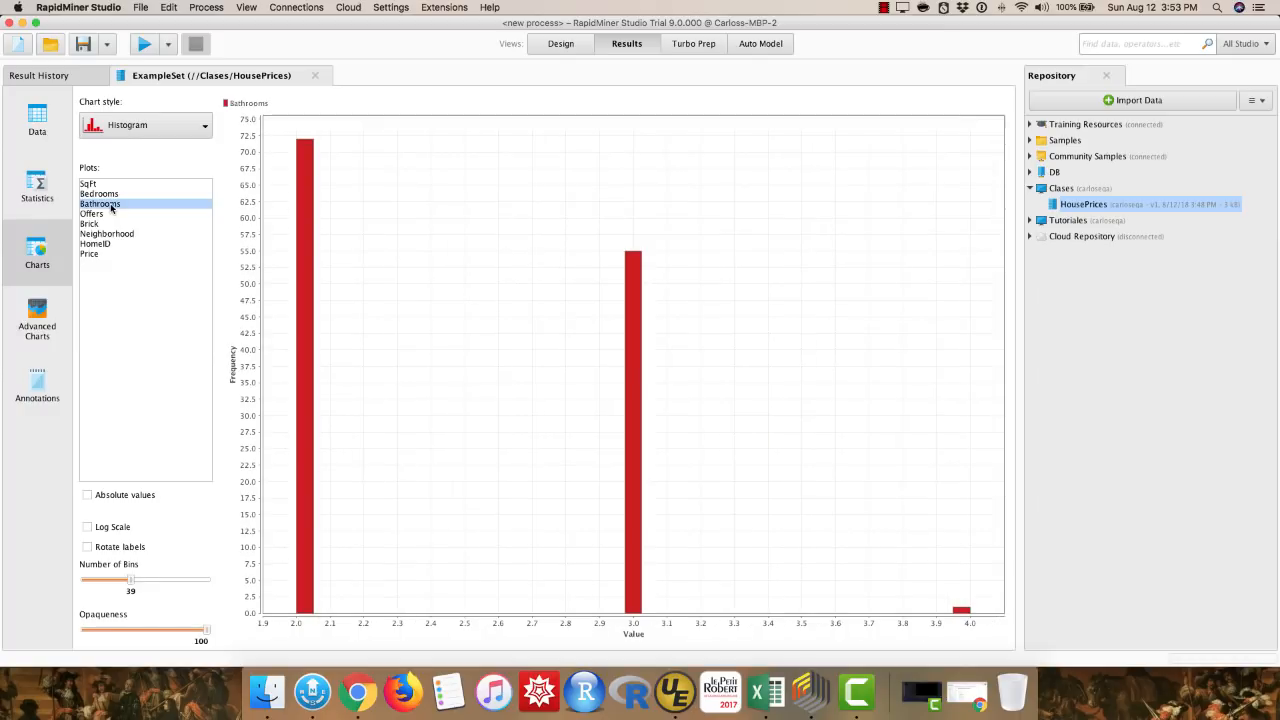
pyautogui.click(108, 214)
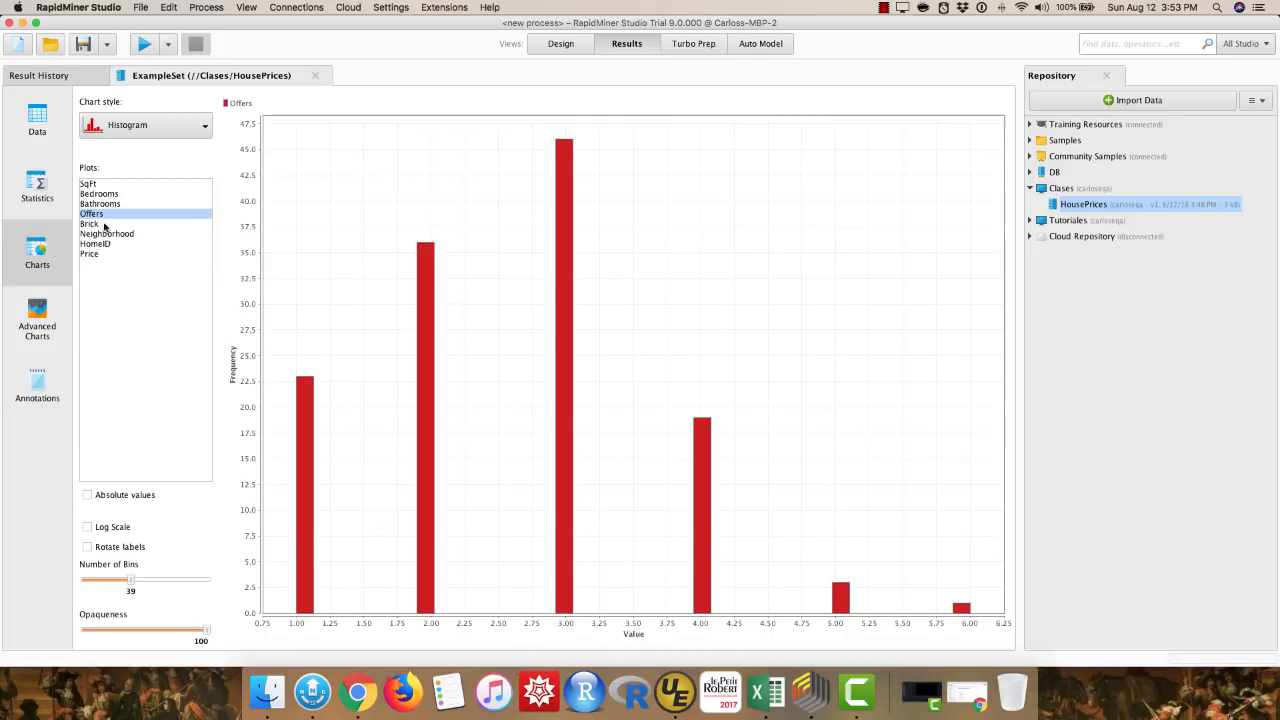
pyautogui.click(92, 254)
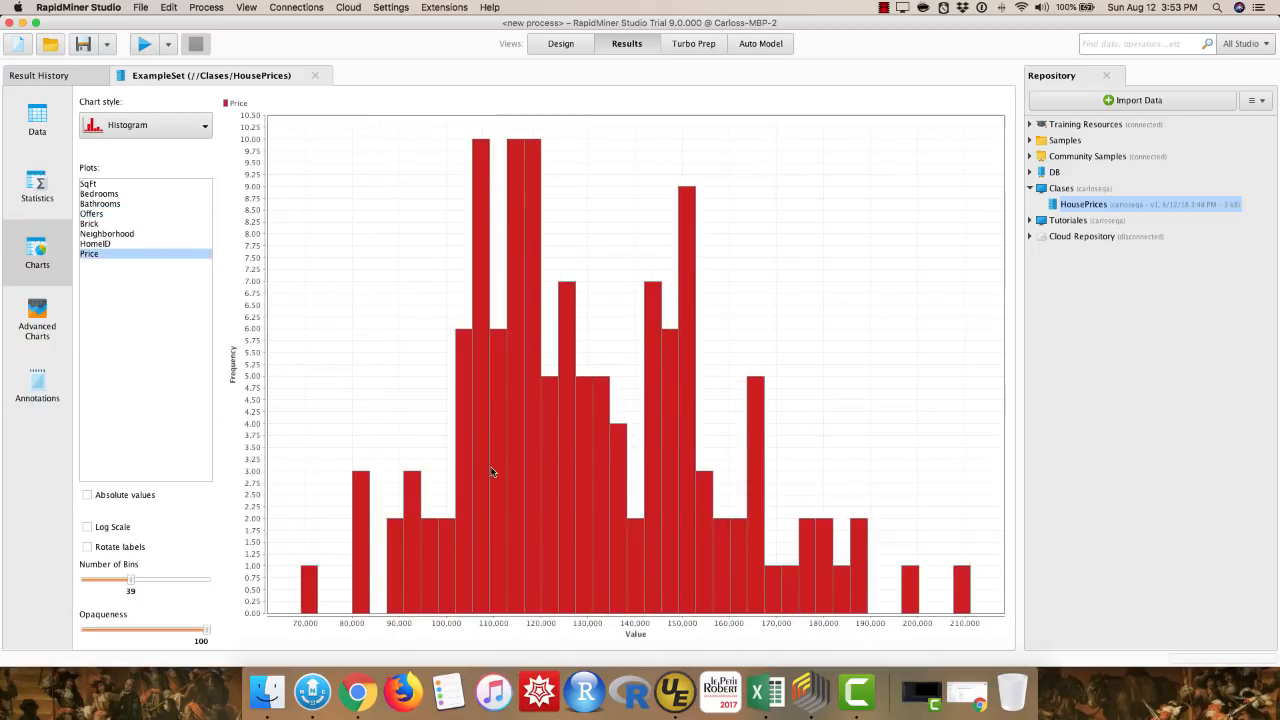
pyautogui.click(126, 235)
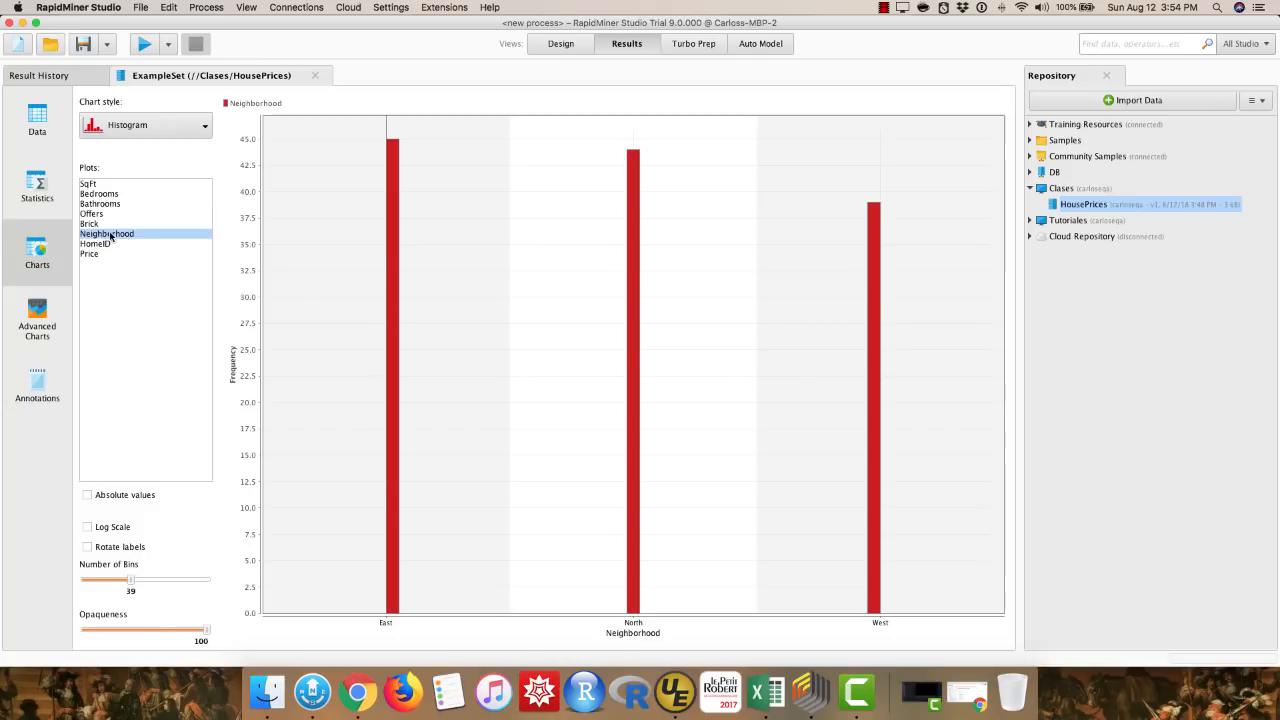
pyautogui.click(95, 224)
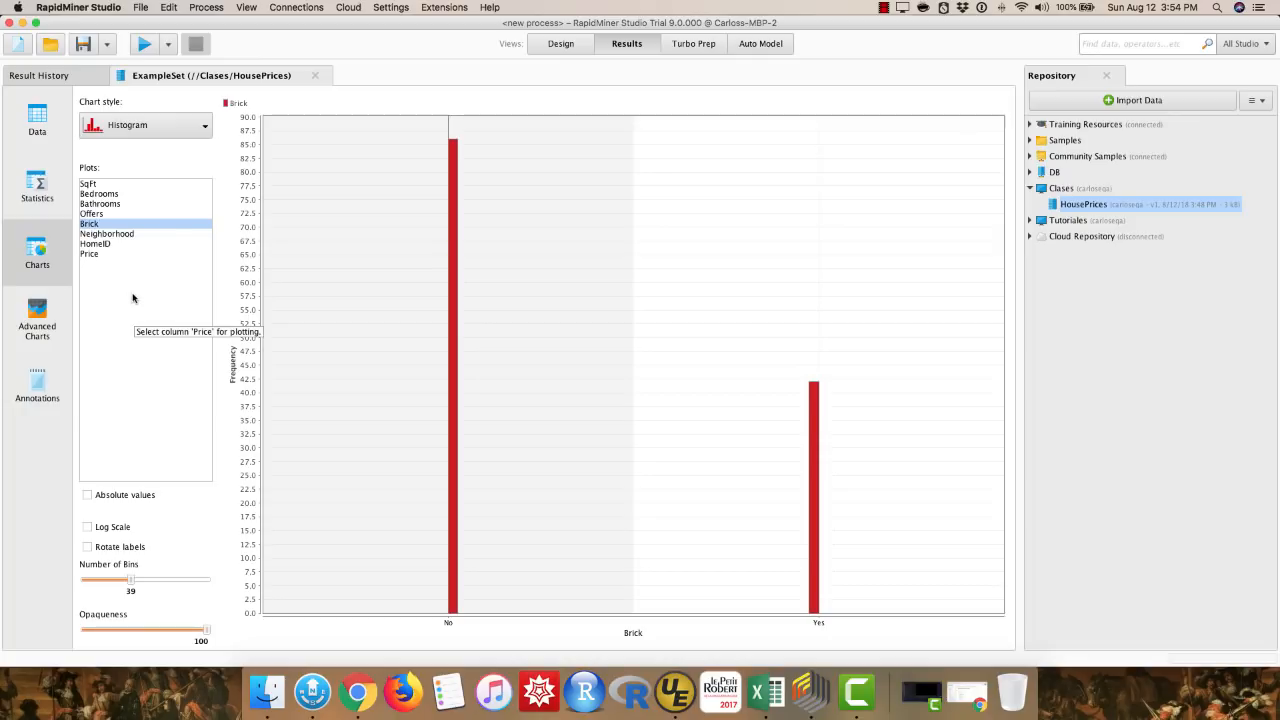
# Create a scatter chart of Price on the y-axis against SqFt on the x-axis, with the color column set to None
pyautogui.click(165, 125)
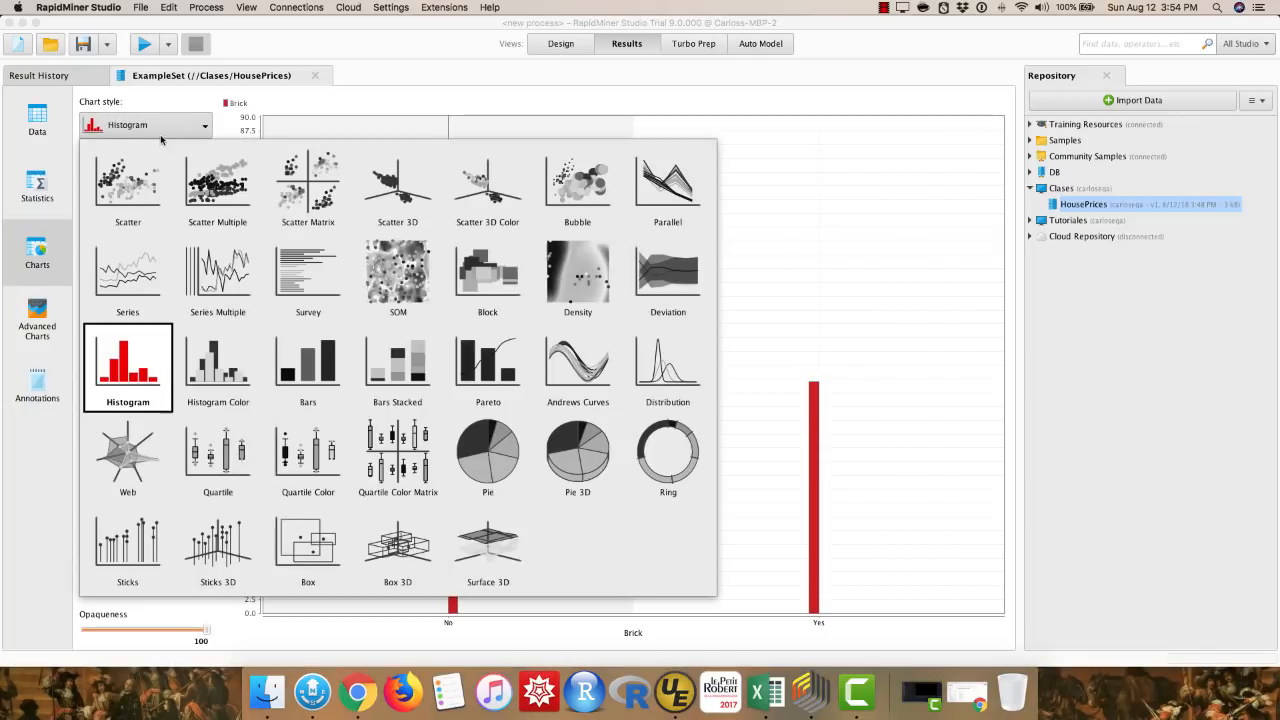
pyautogui.click(128, 176)
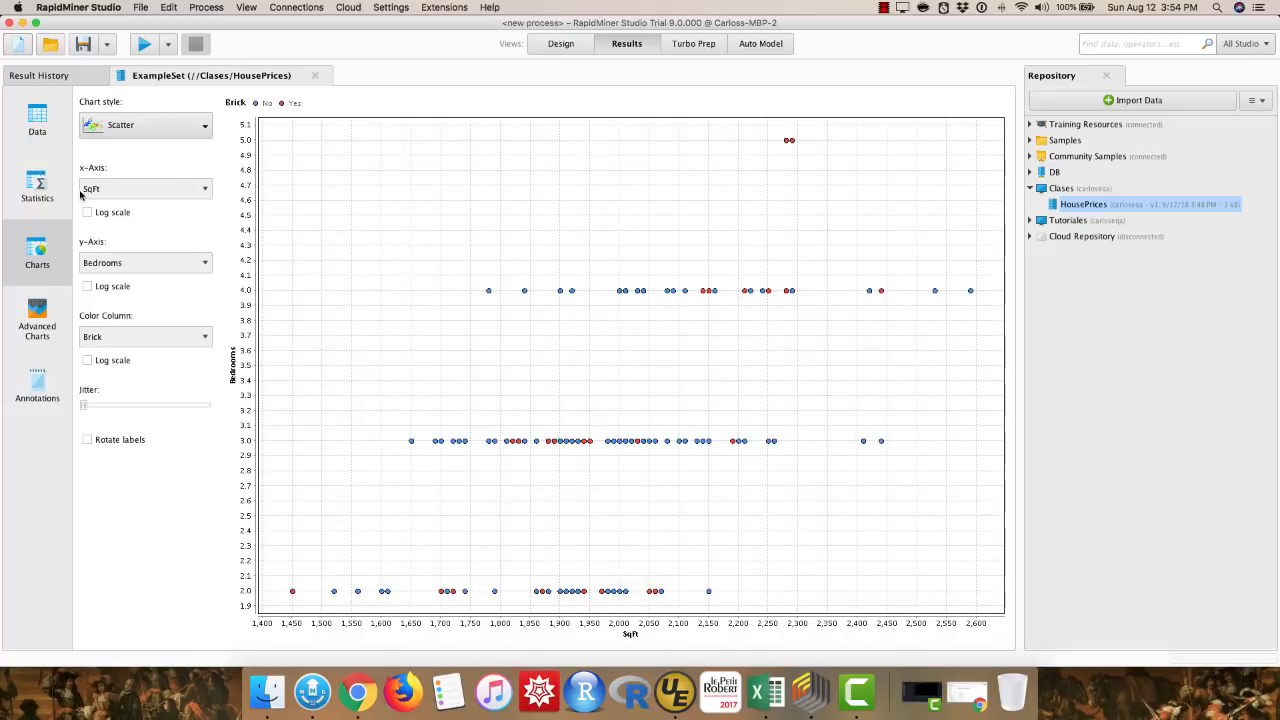
pyautogui.click(201, 262)
pyautogui.click(135, 357)
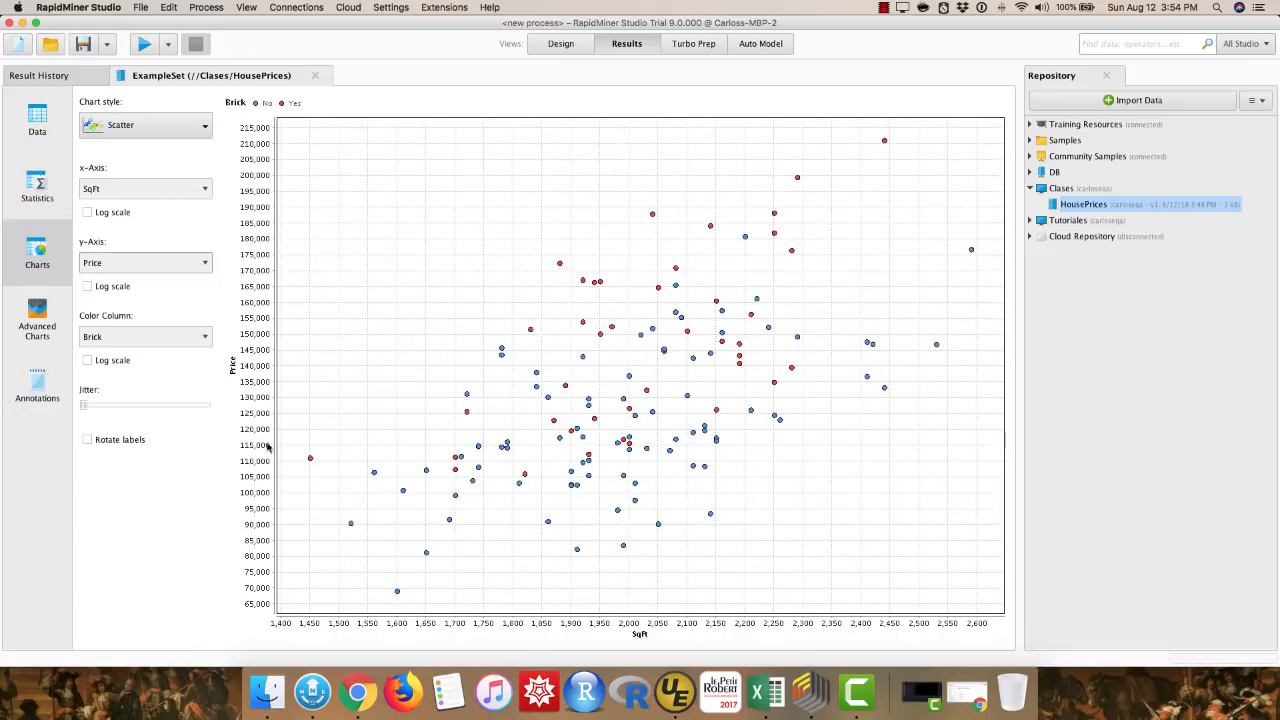
pyautogui.click(199, 340)
pyautogui.scroll(2, 170, 385)
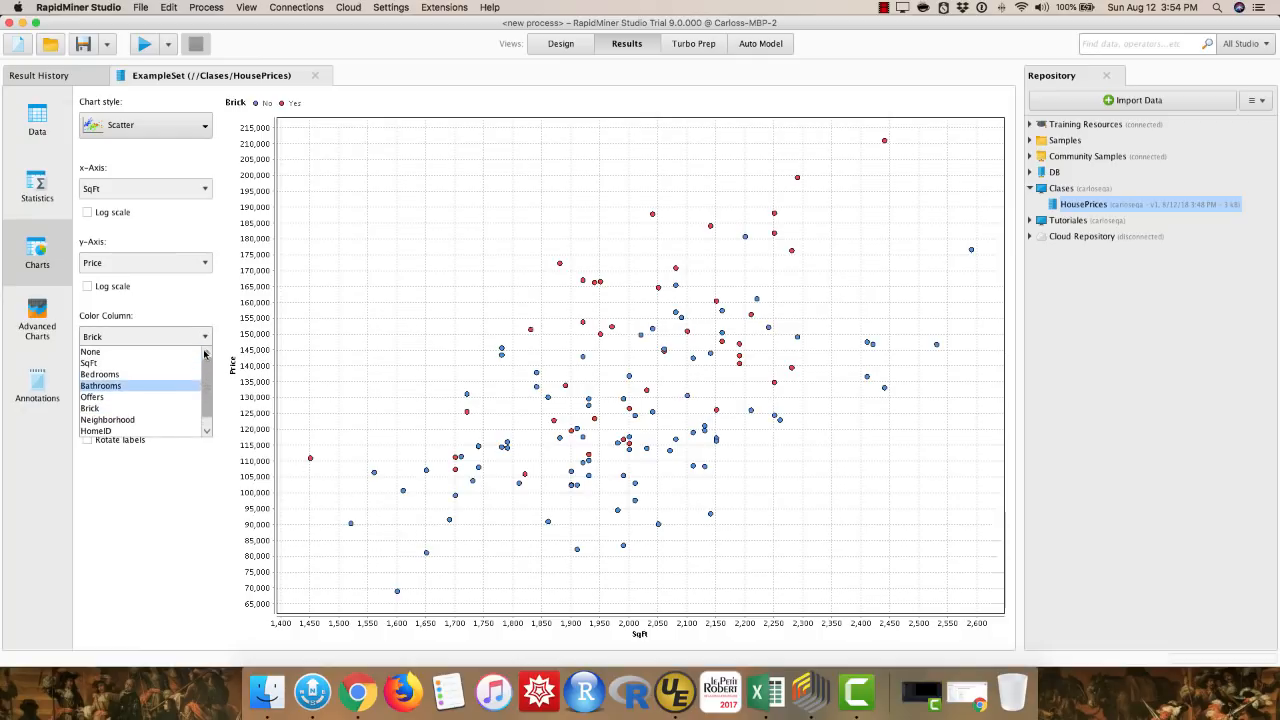
pyautogui.click(160, 352)
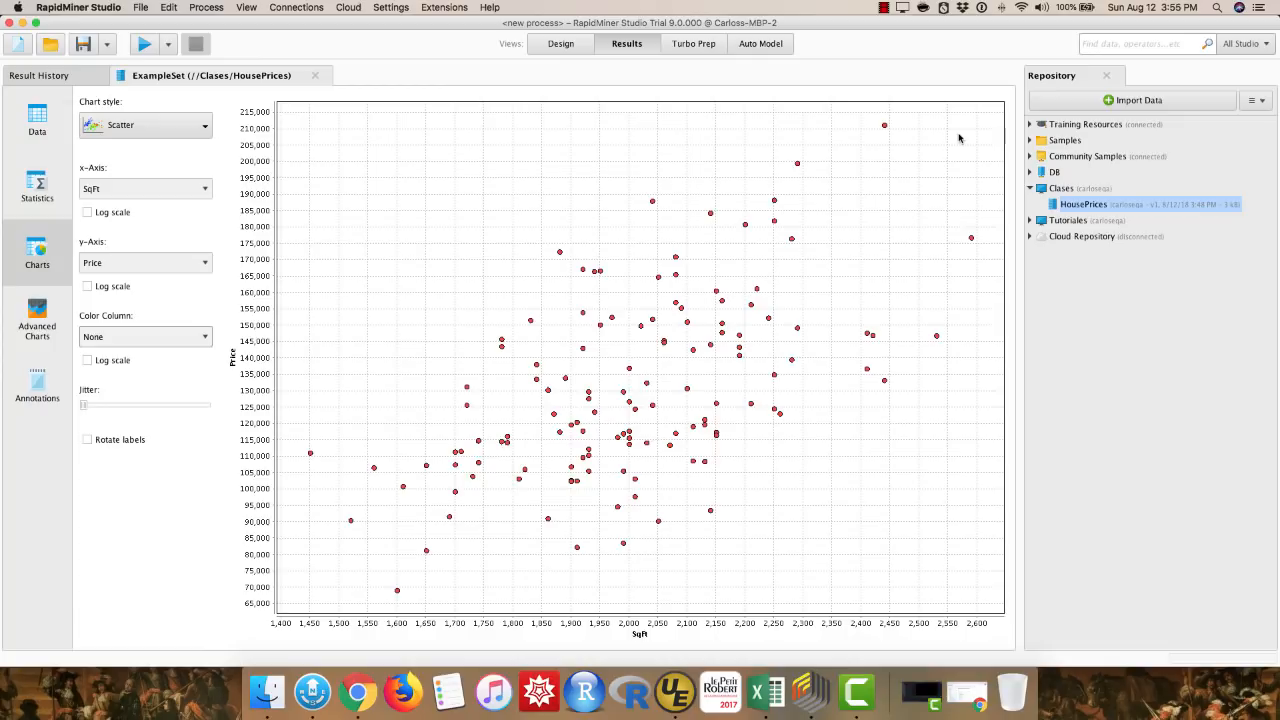
# Color the scatter points first by Brick and finally by Neighborhood to compare the groups
pyautogui.click(201, 341)
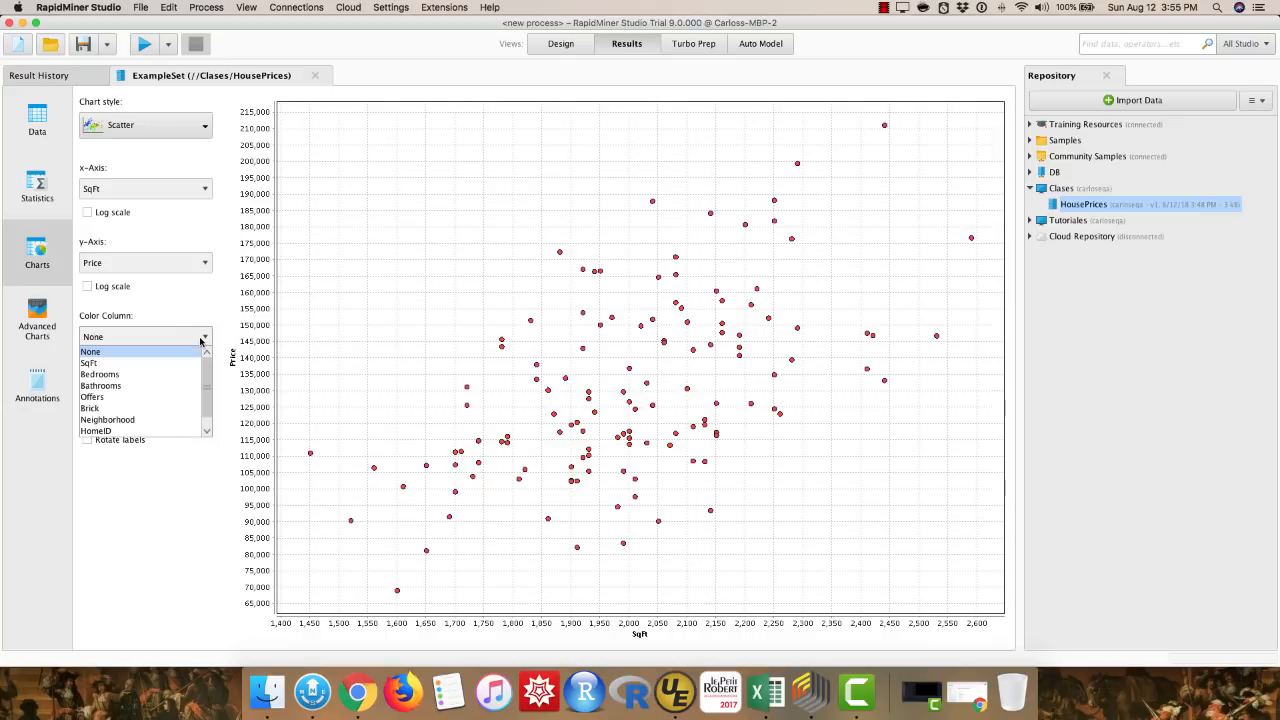
pyautogui.click(131, 409)
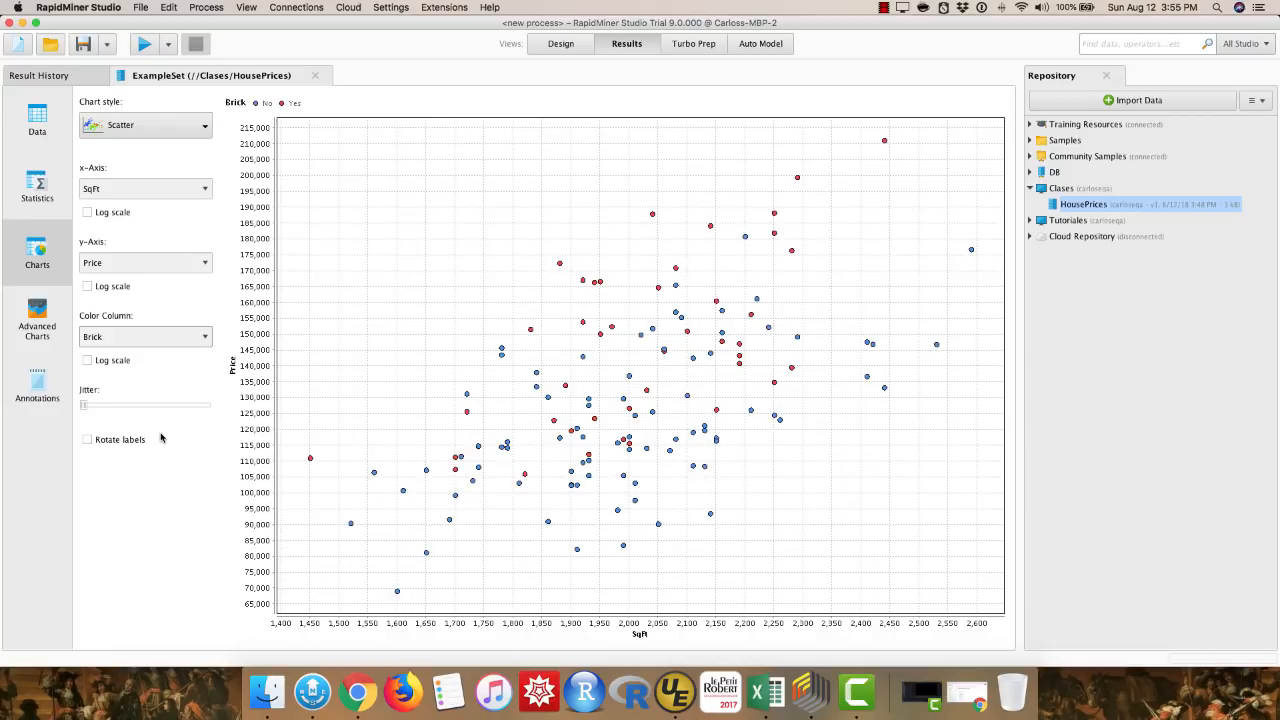
pyautogui.click(195, 341)
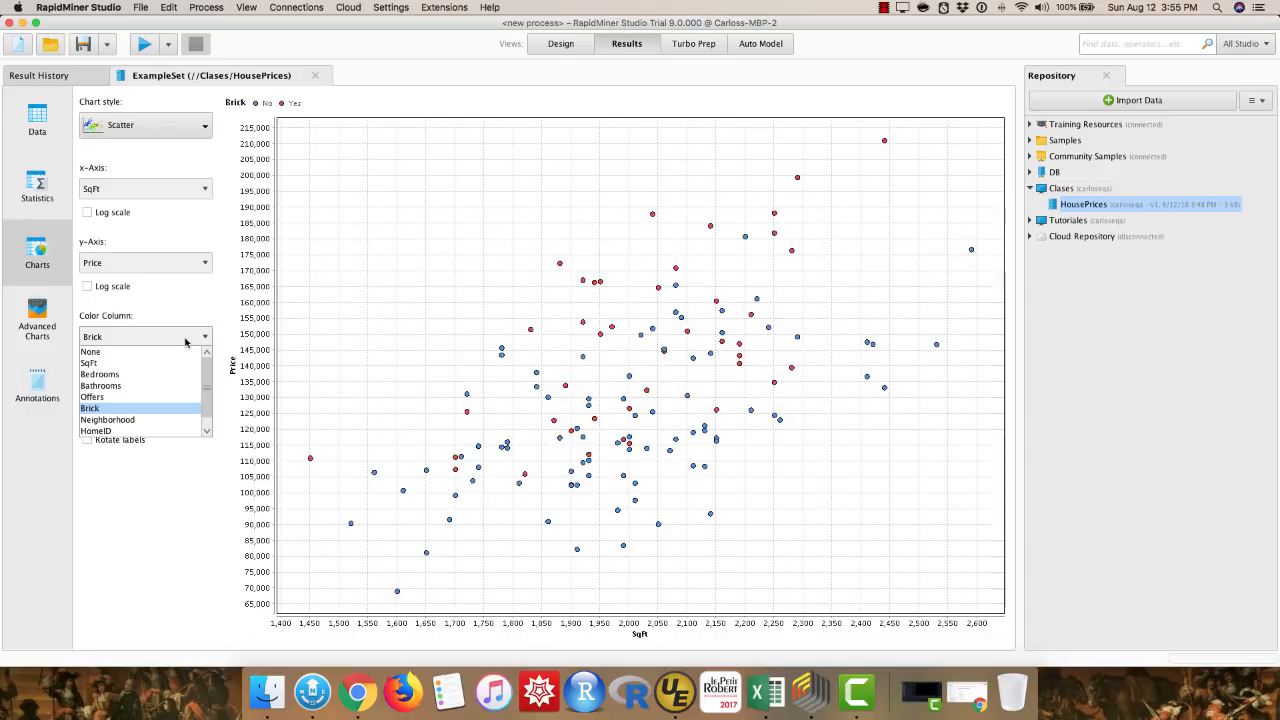
pyautogui.click(159, 421)
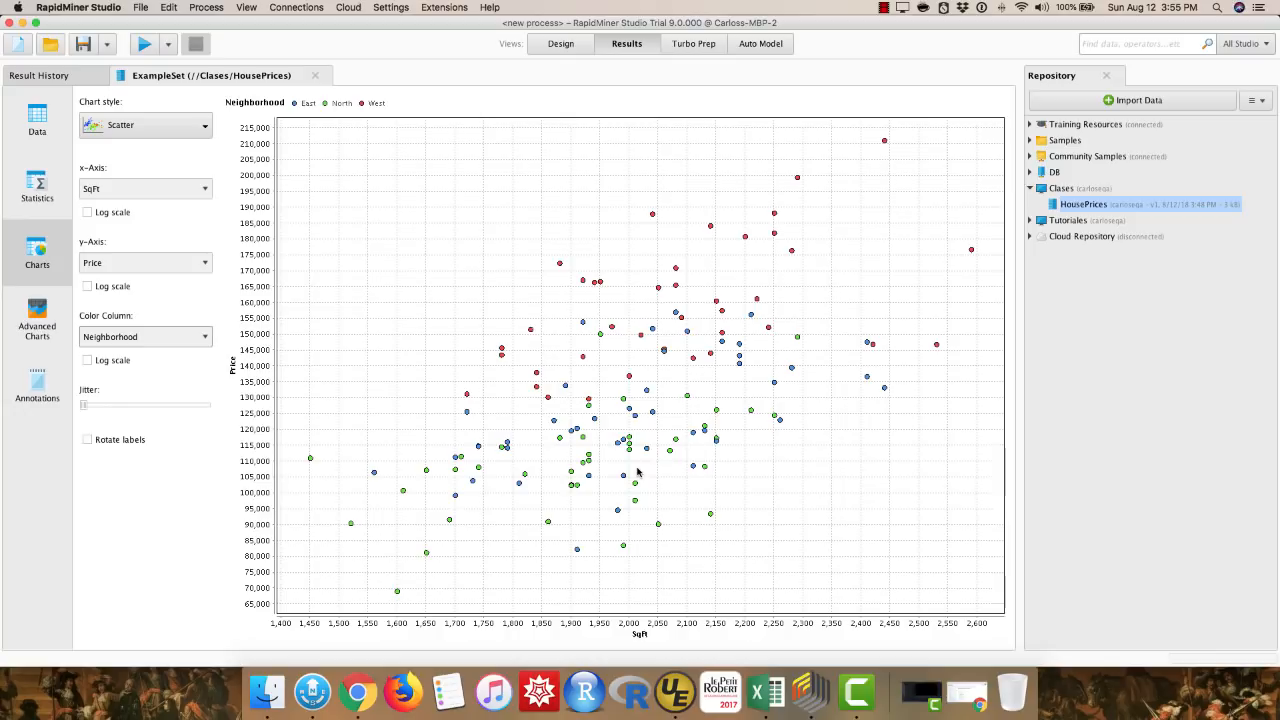
# Switch to a bar chart grouped by Neighborhood with Price as the value column
pyautogui.click(191, 125)
pyautogui.click(331, 376)
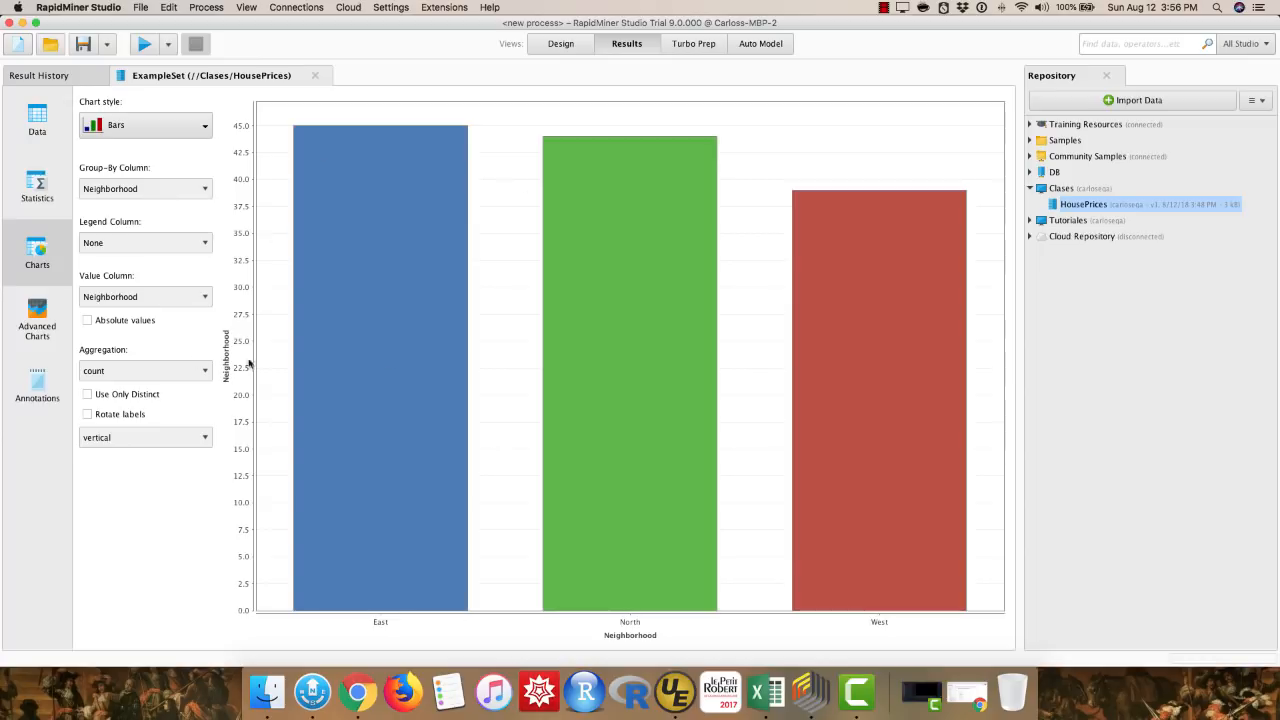
pyautogui.click(168, 300)
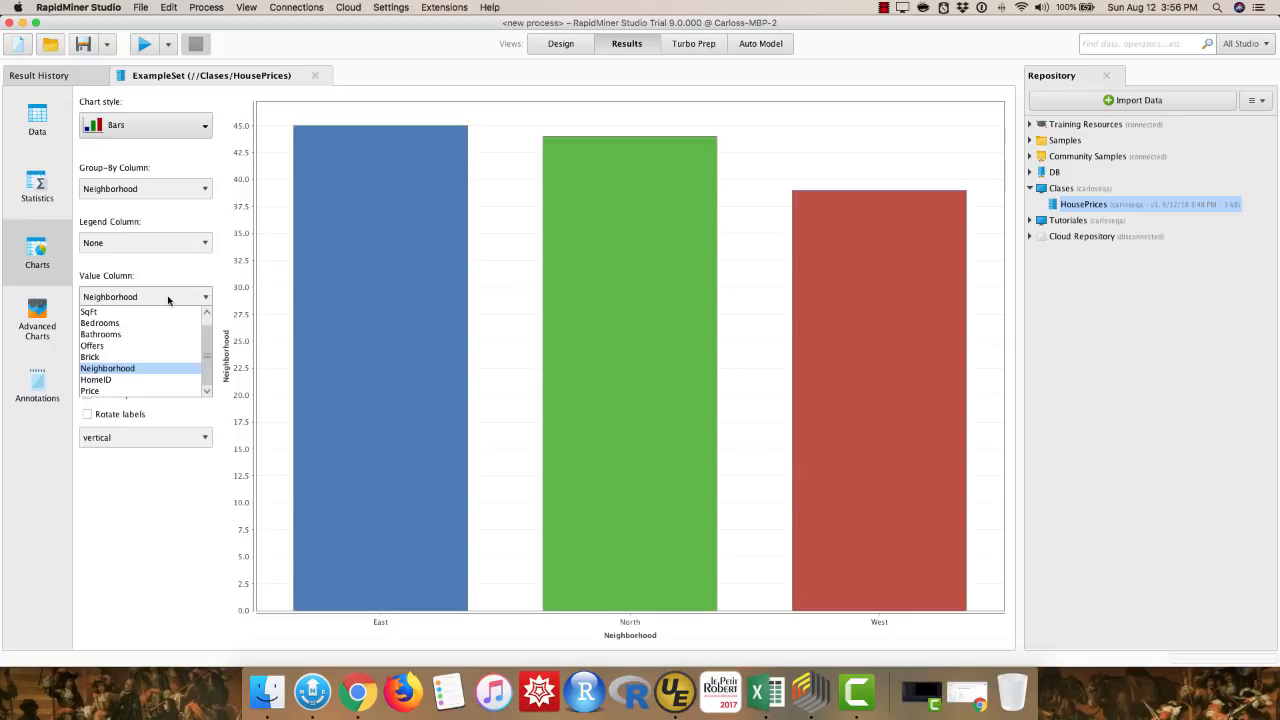
pyautogui.click(135, 391)
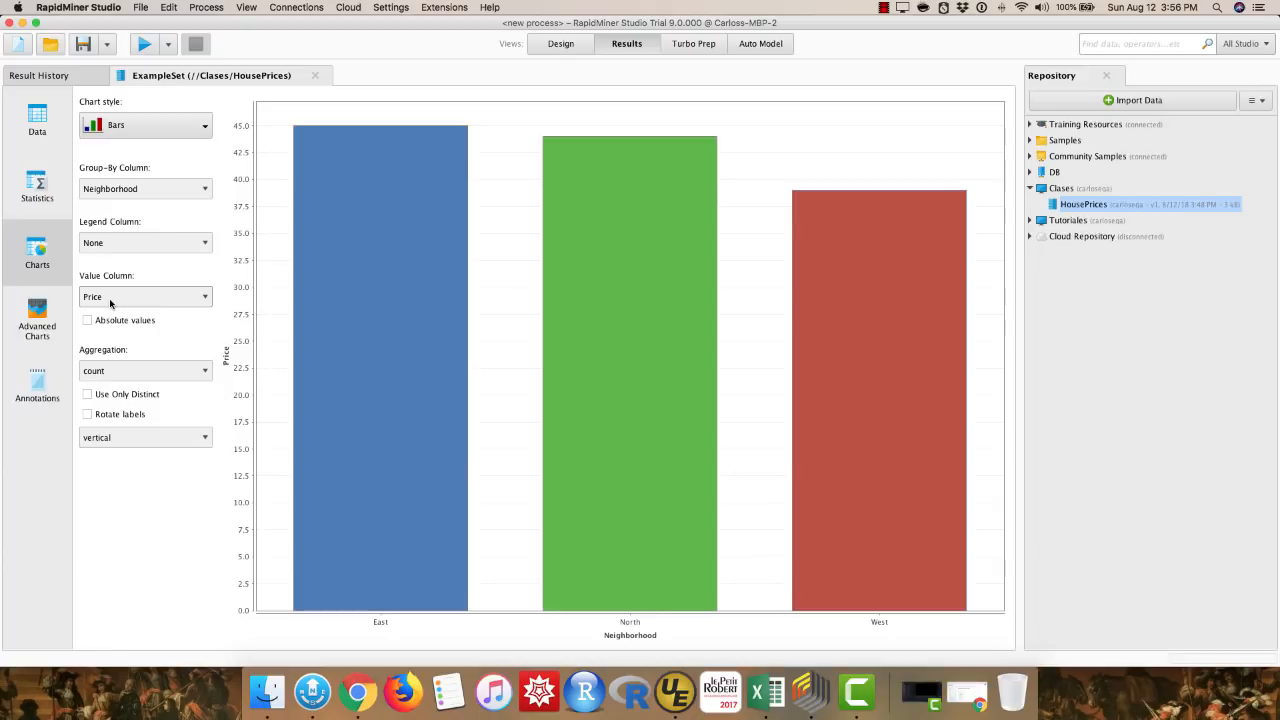
# Set the bar chart's aggregation to average and change its grouping column to Brick
pyautogui.click(151, 375)
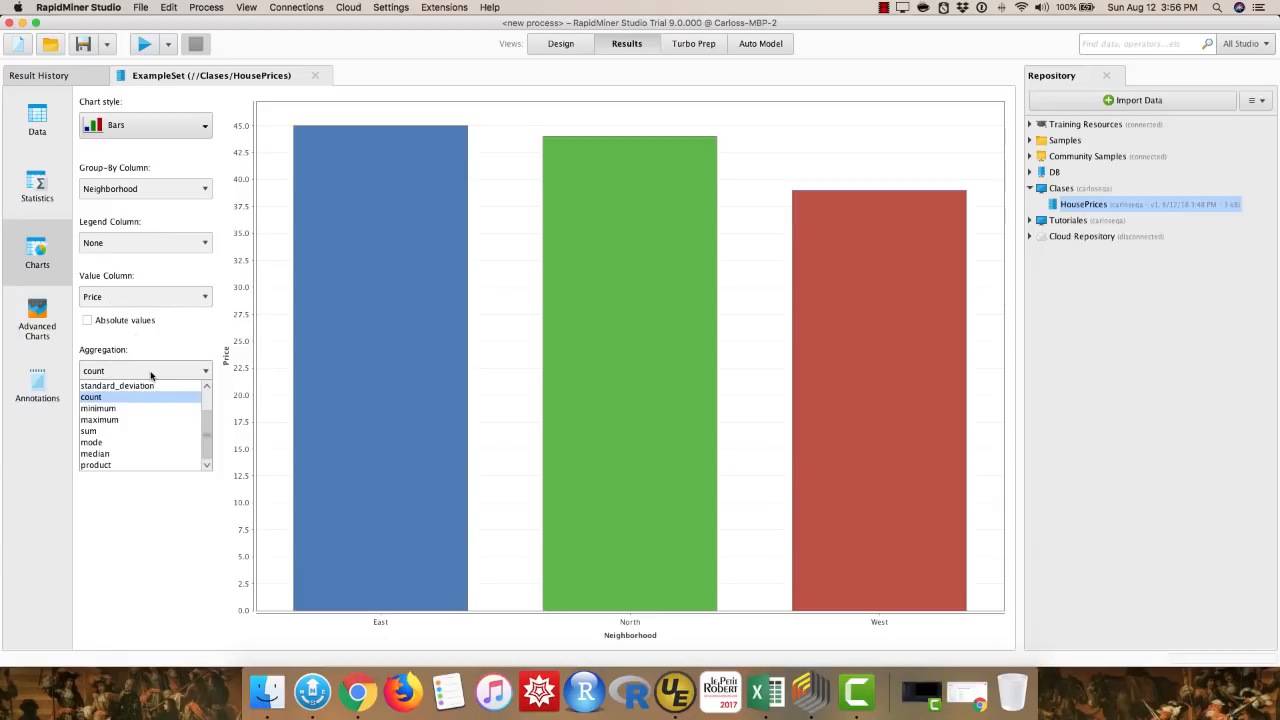
pyautogui.scroll(3, 206, 407)
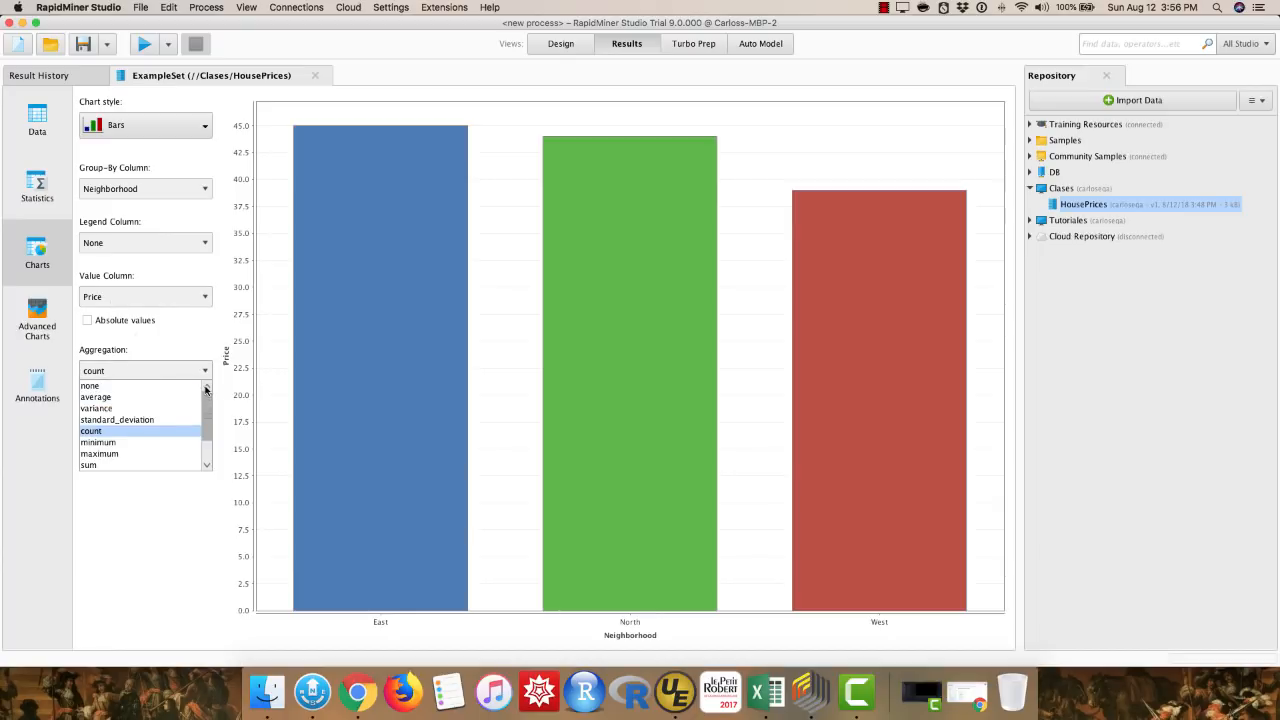
pyautogui.click(175, 399)
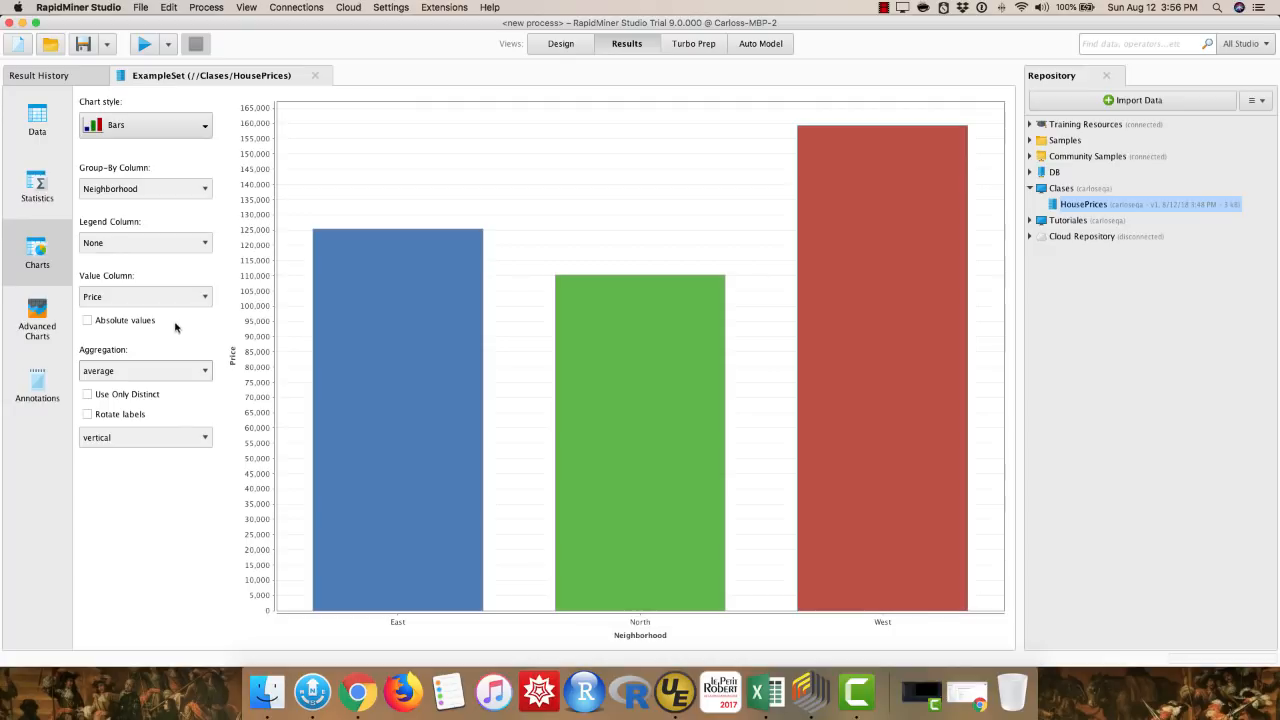
pyautogui.click(203, 190)
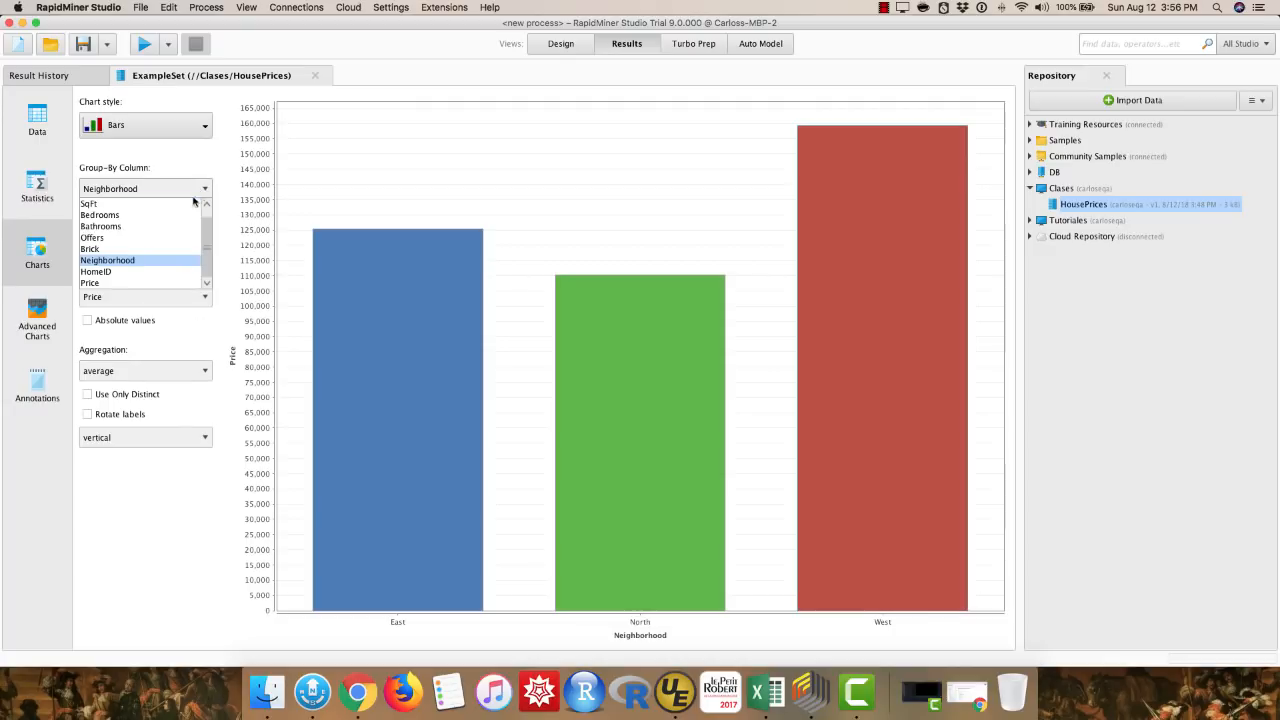
pyautogui.click(172, 249)
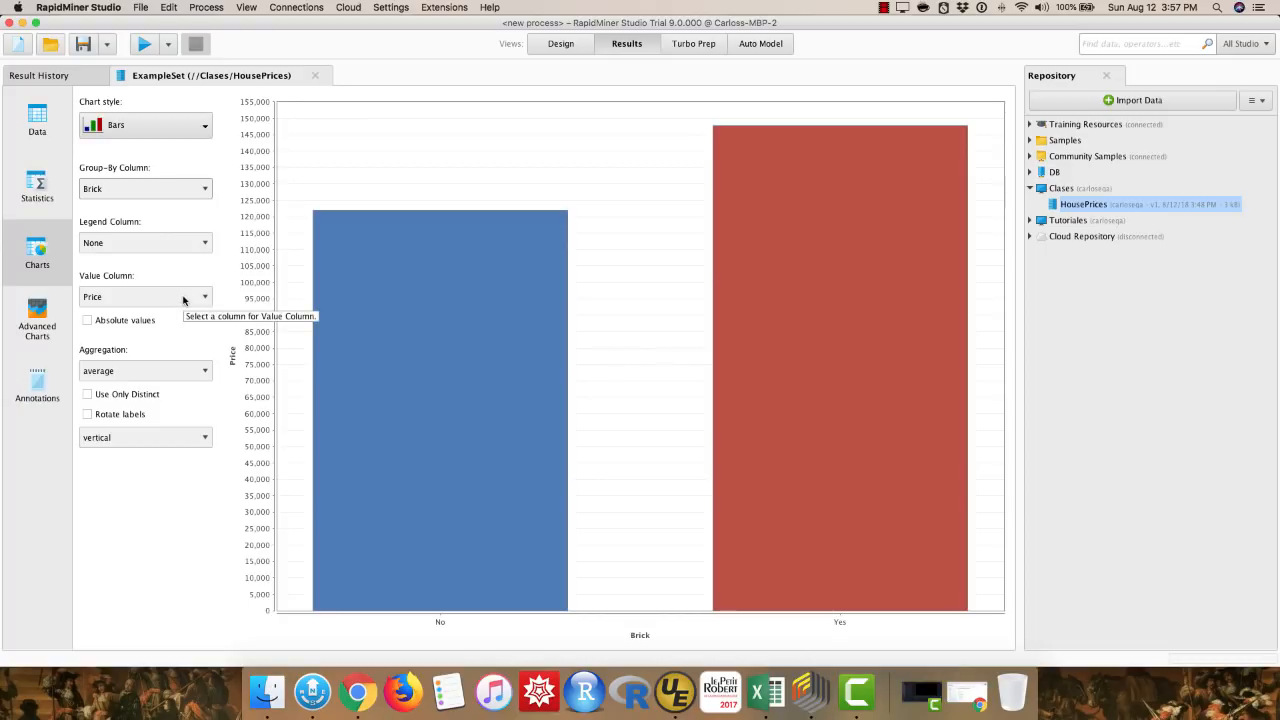
# Change the bar chart's value column to SqFt and its grouping column to Neighborhood
pyautogui.click(183, 299)
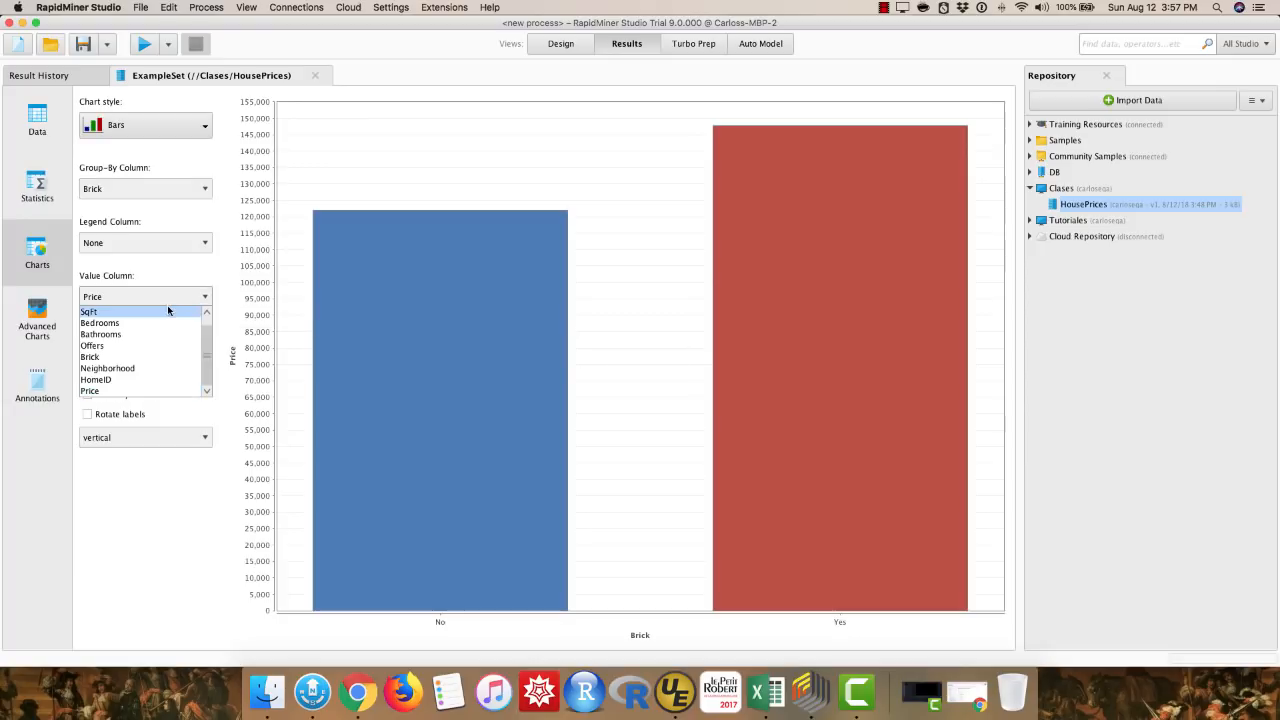
pyautogui.click(185, 311)
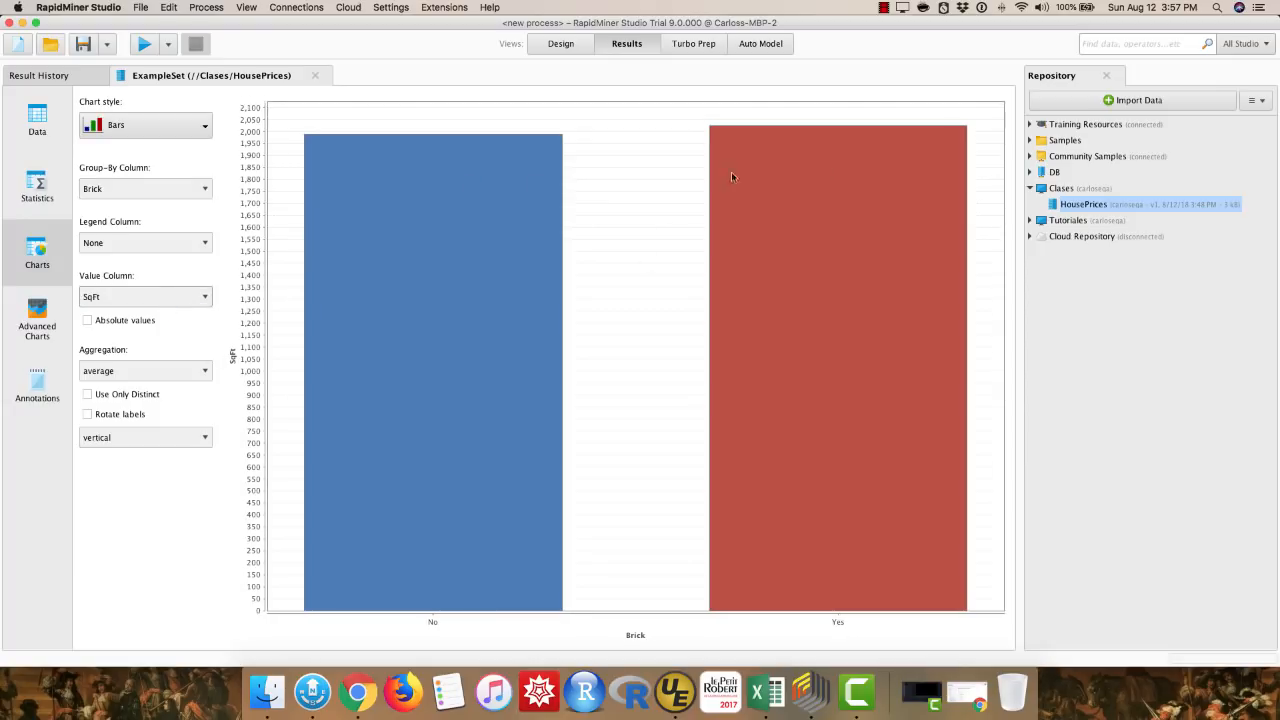
pyautogui.click(168, 190)
pyautogui.click(148, 258)
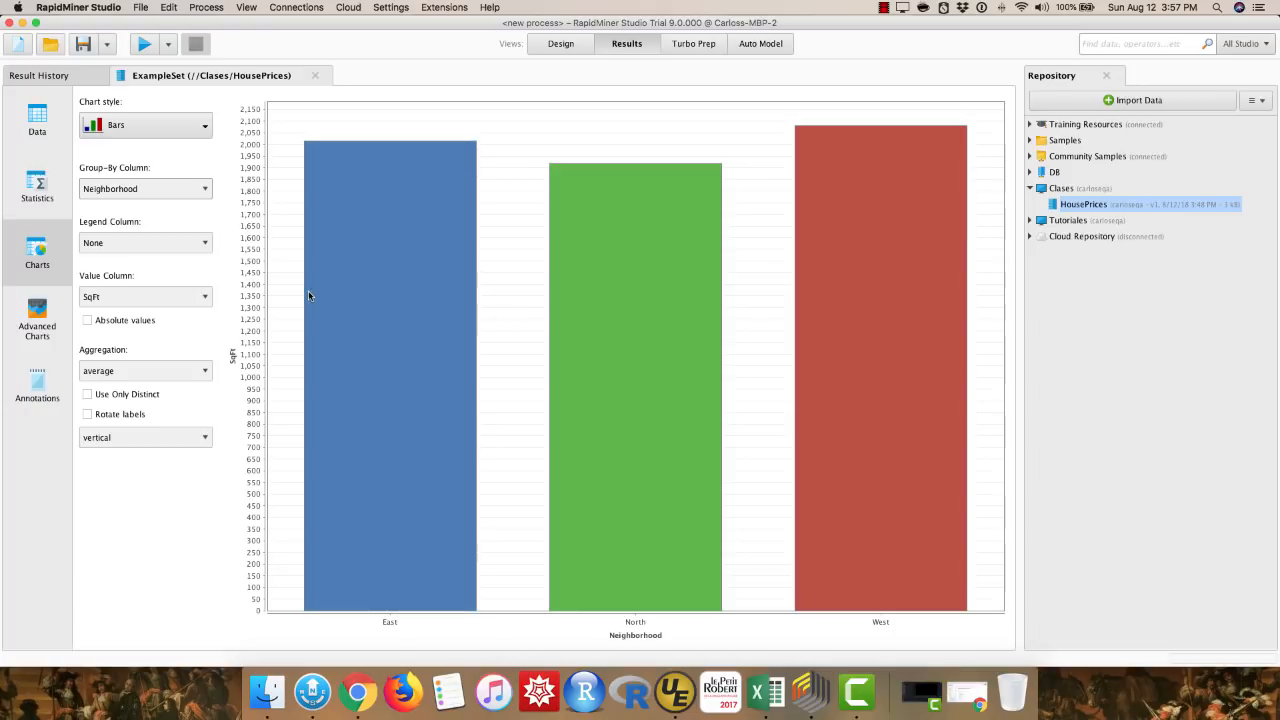
# Switch to a Quartile chart and plot the SqFt dimension first, finishing with Price
pyautogui.click(201, 127)
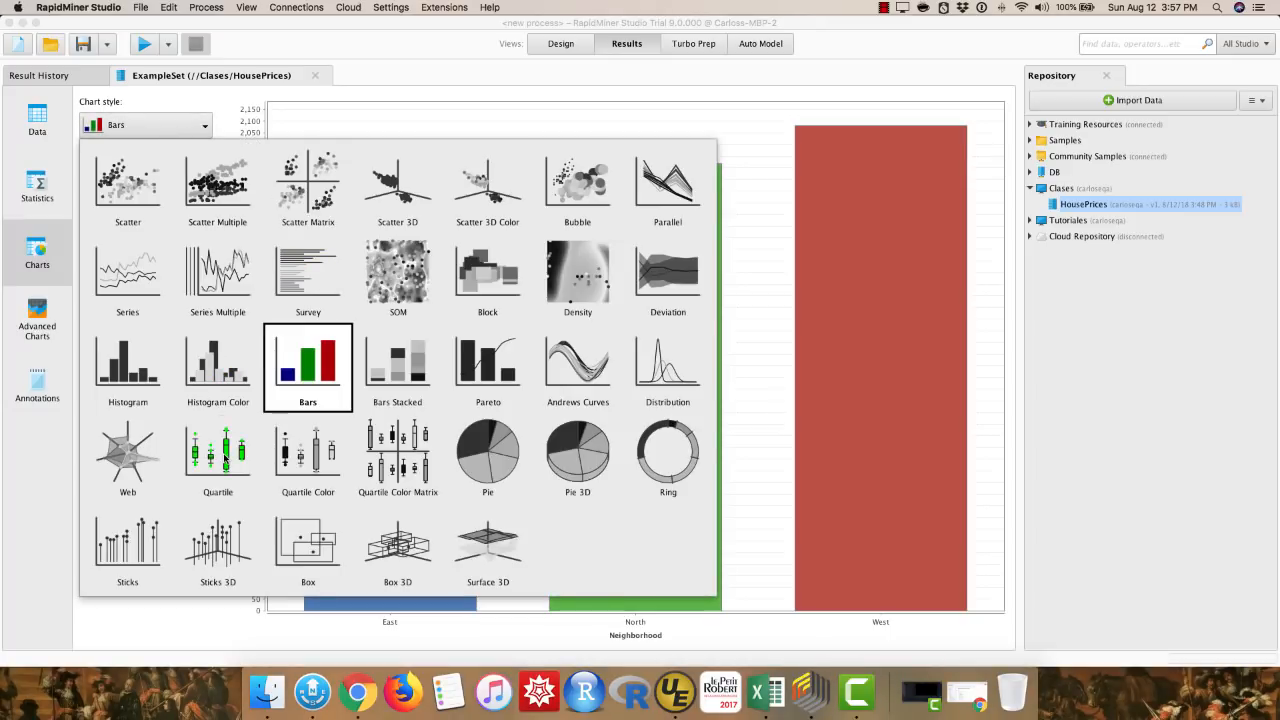
pyautogui.click(216, 457)
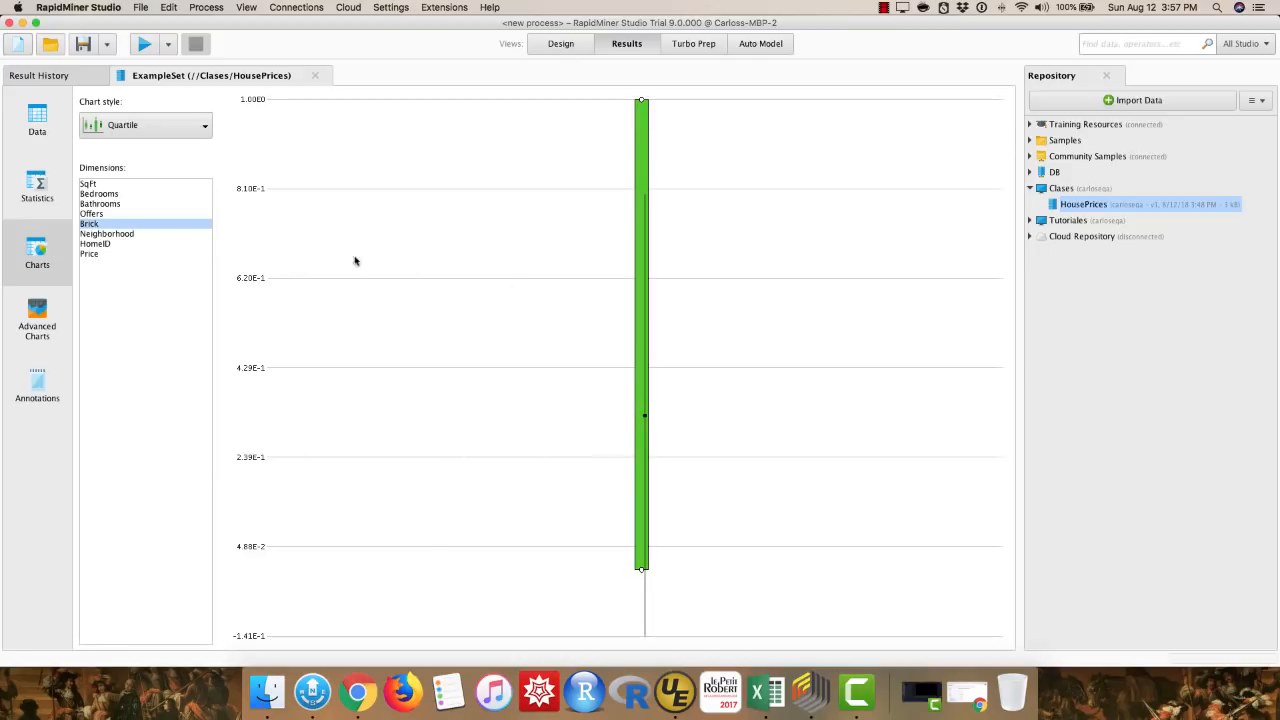
pyautogui.click(99, 185)
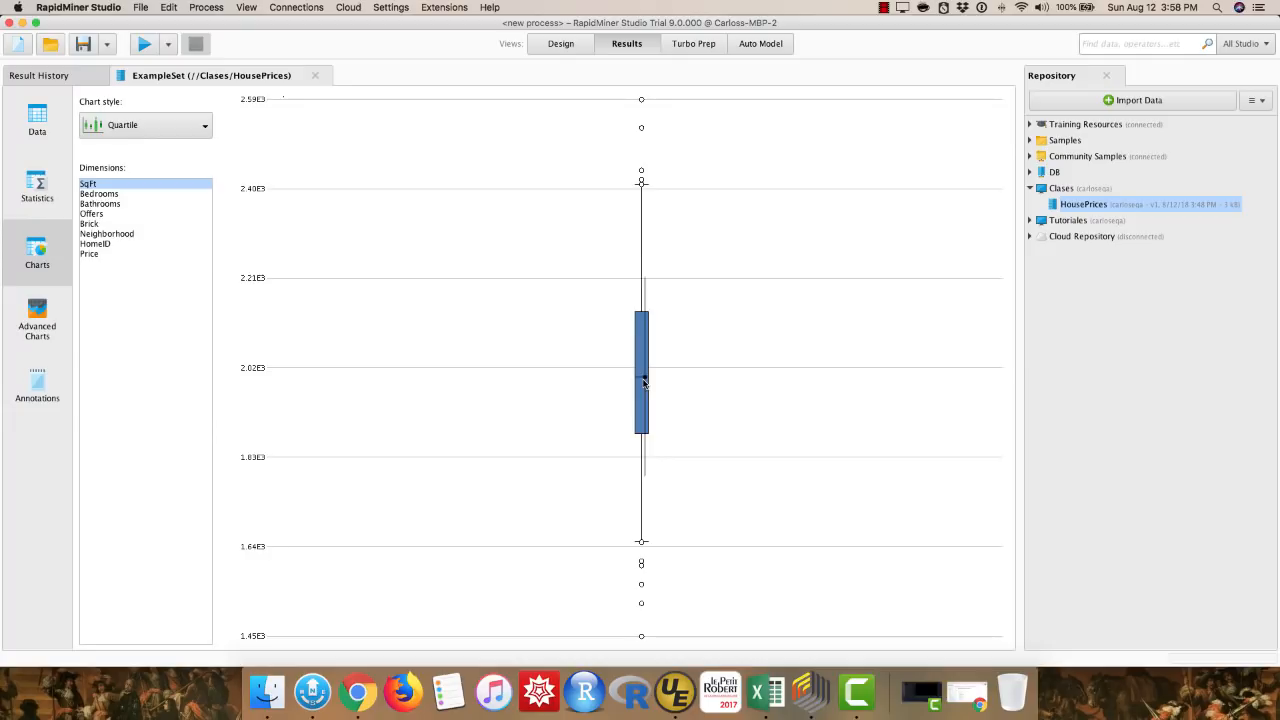
pyautogui.click(89, 254)
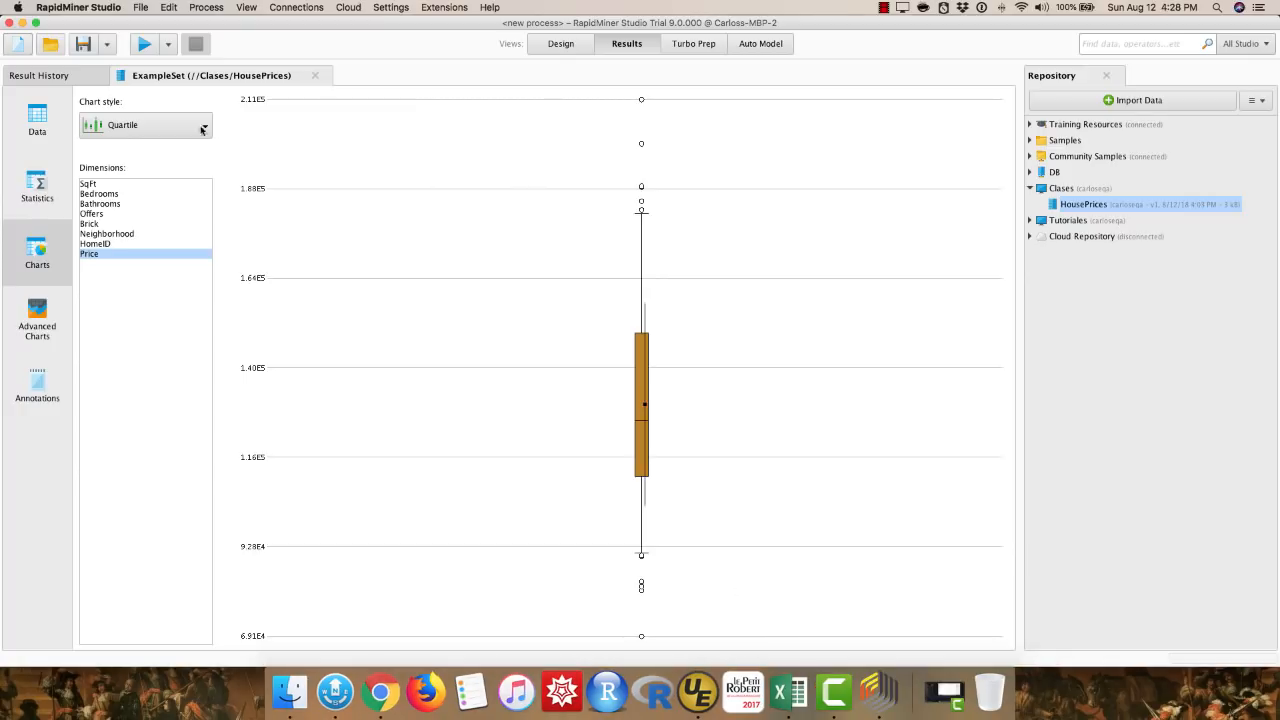
# Switch to a Quartile Color chart of SqFt, colored first by Brick and finally by Neighborhood
pyautogui.click(157, 126)
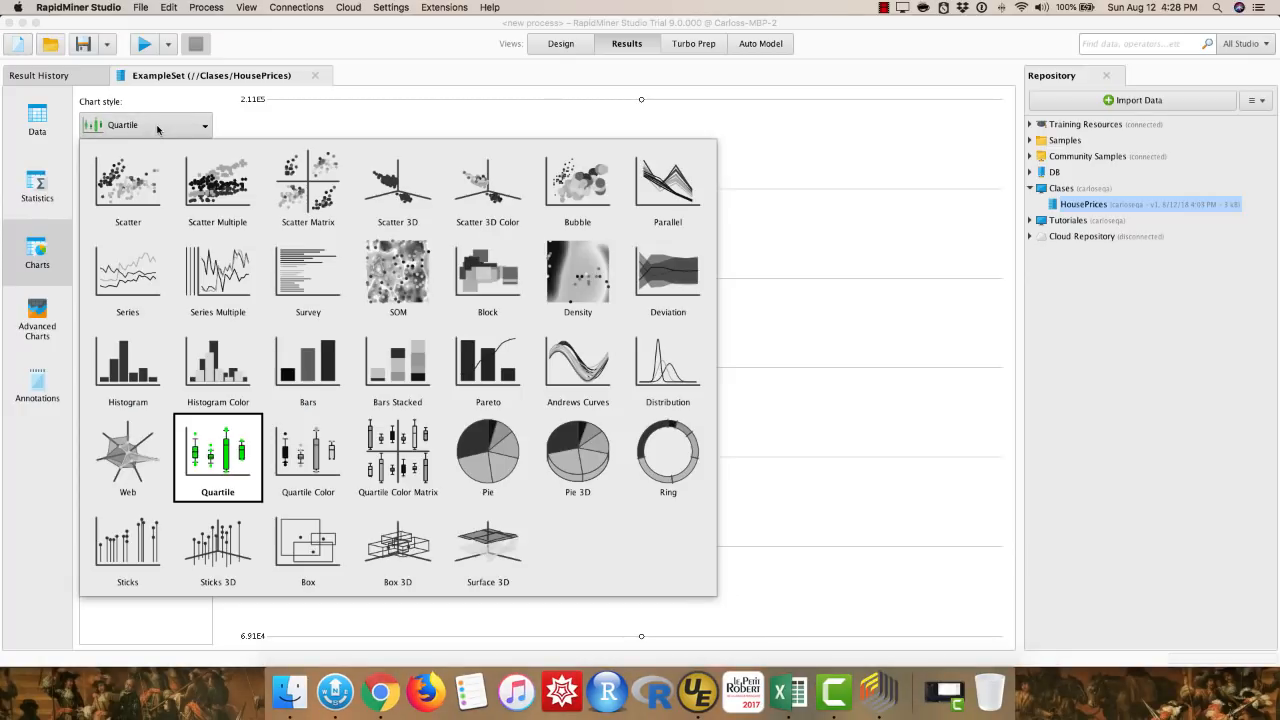
pyautogui.click(313, 453)
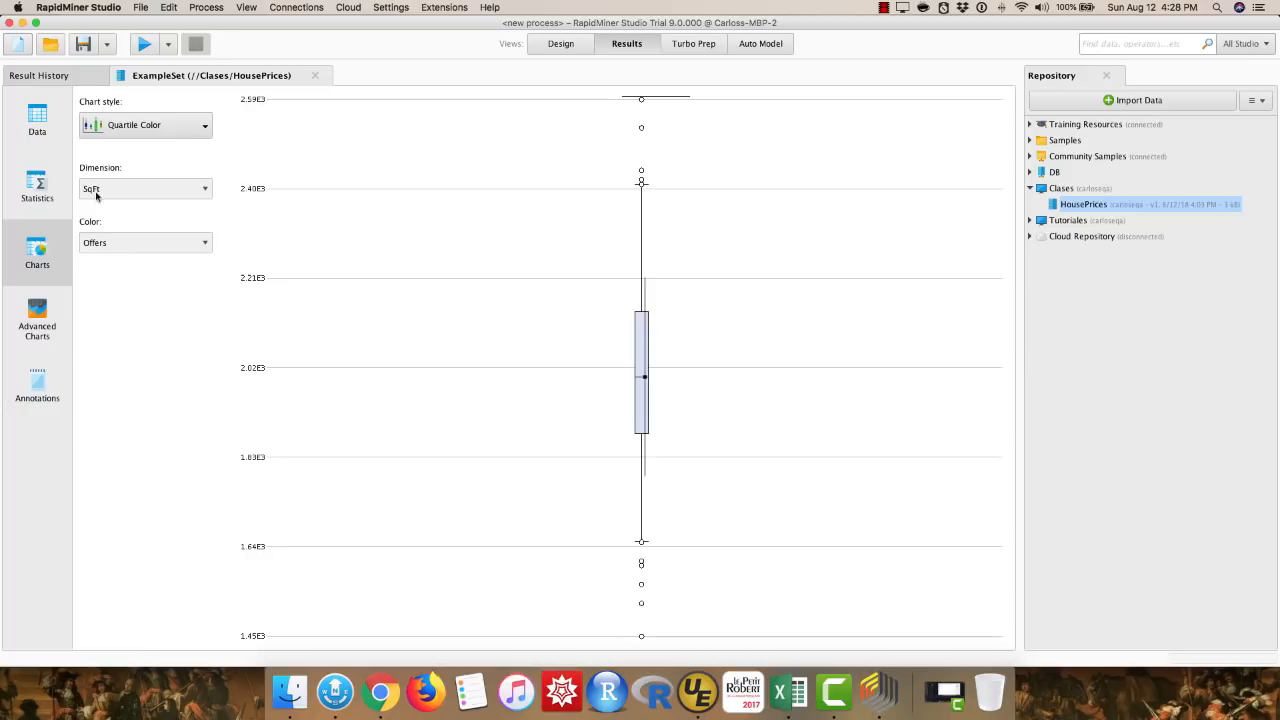
pyautogui.click(114, 248)
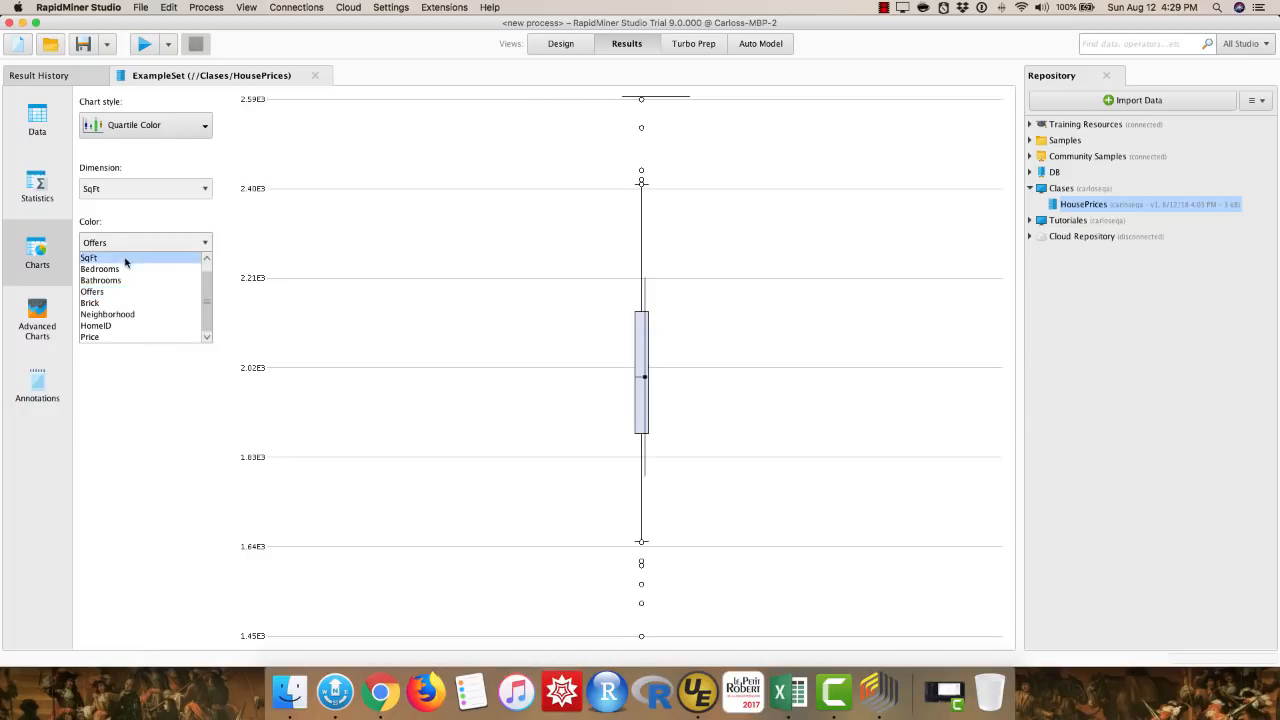
pyautogui.click(124, 302)
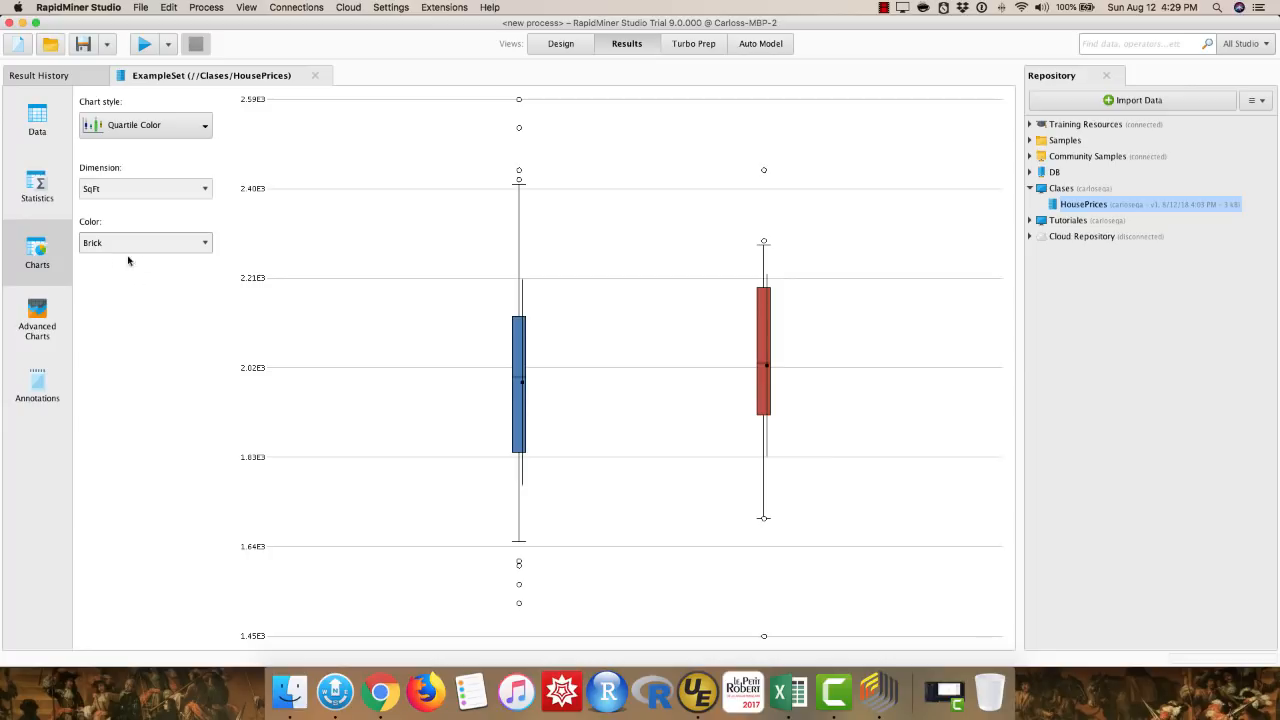
pyautogui.click(199, 243)
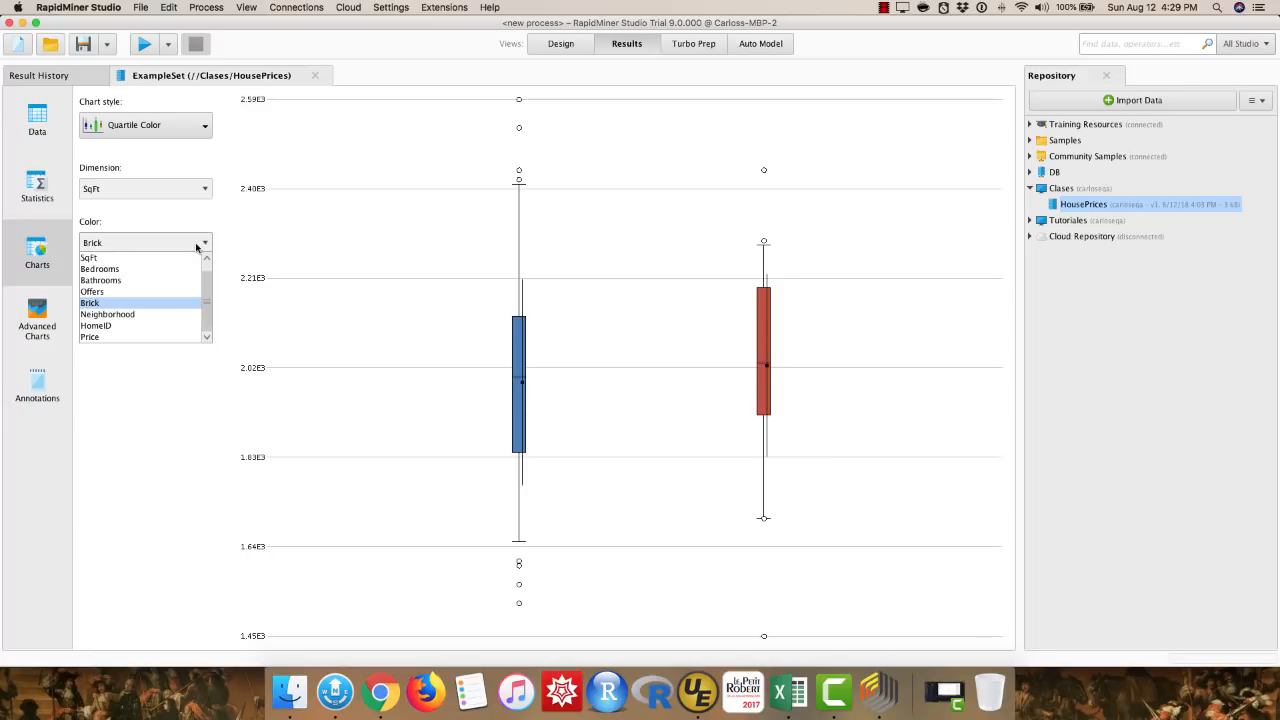
pyautogui.click(153, 314)
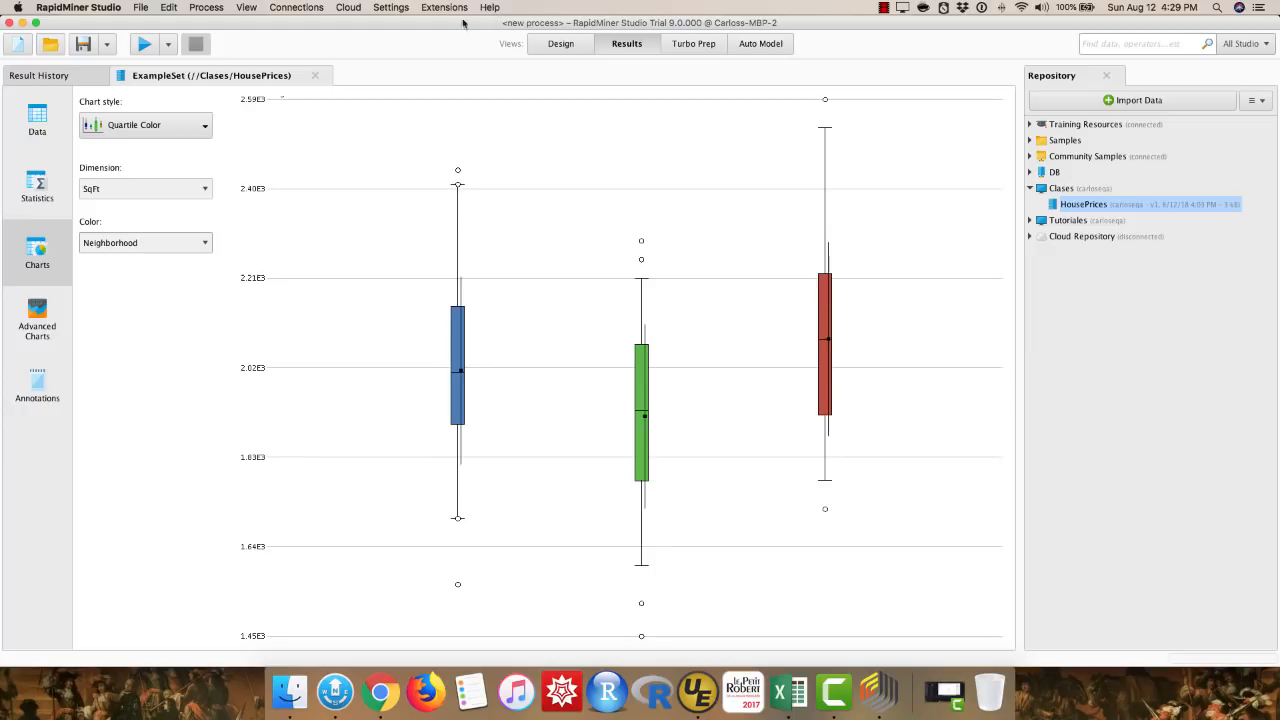
# Change the Quartile Color chart's dimension to Price and its color column to Brick
pyautogui.click(201, 194)
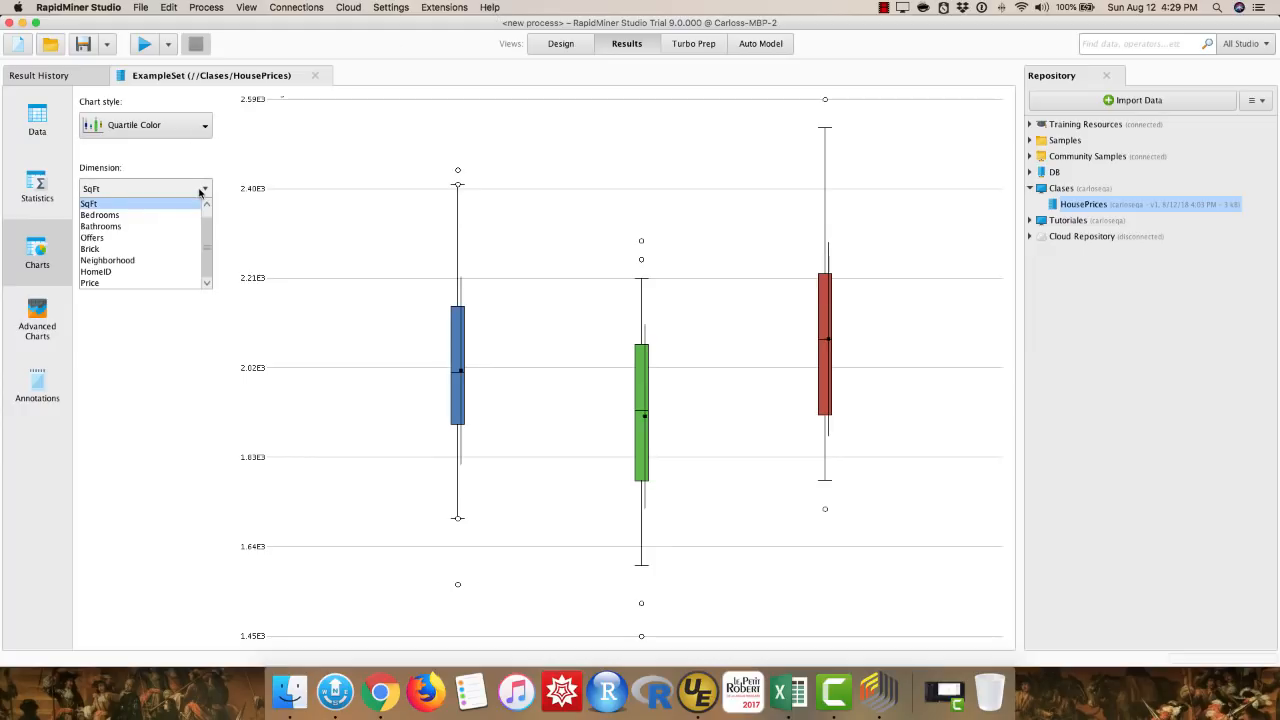
pyautogui.click(117, 283)
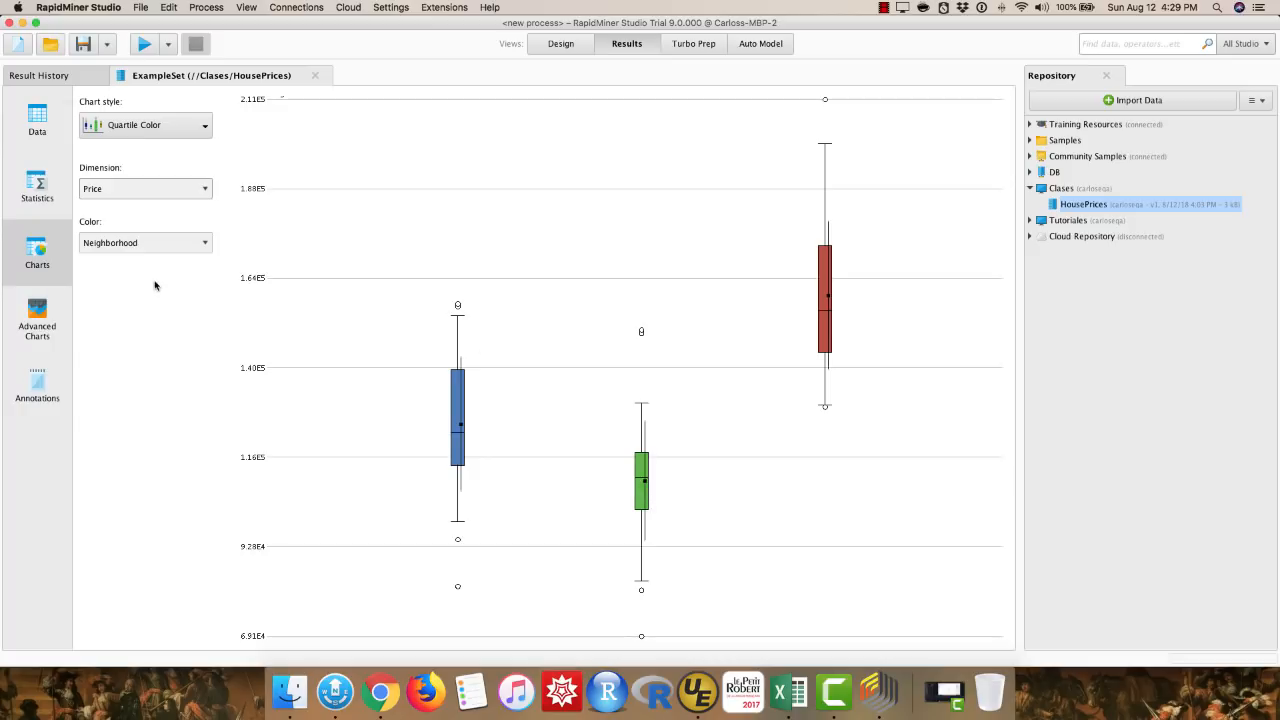
pyautogui.click(185, 243)
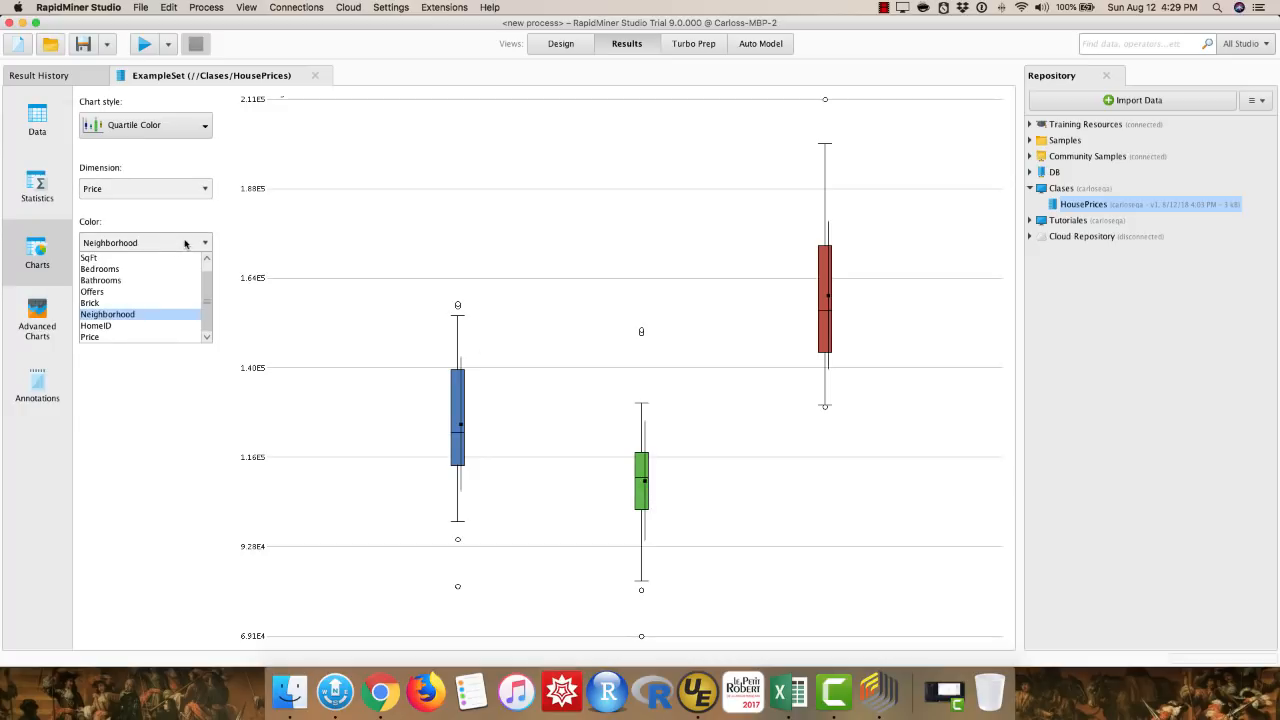
pyautogui.click(116, 305)
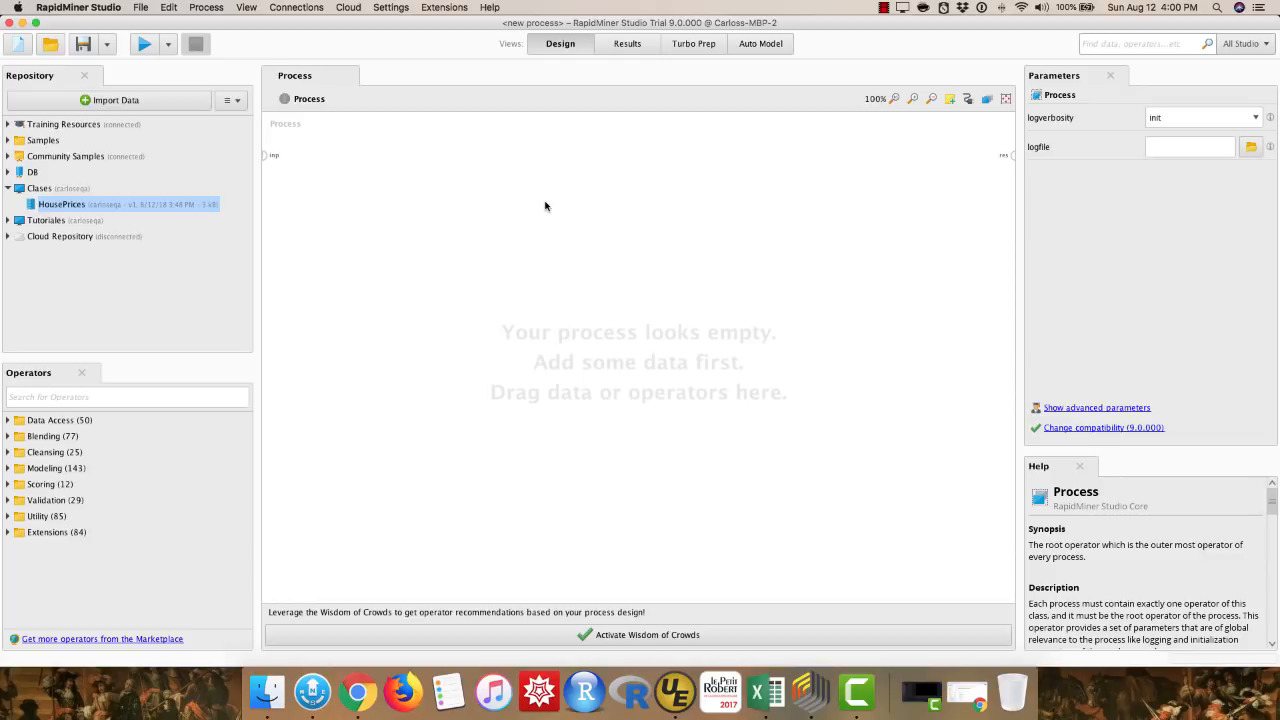
# Review the stored HousePrices data and delete that data set from the Clases repository
pyautogui.doubleClick(77, 206)
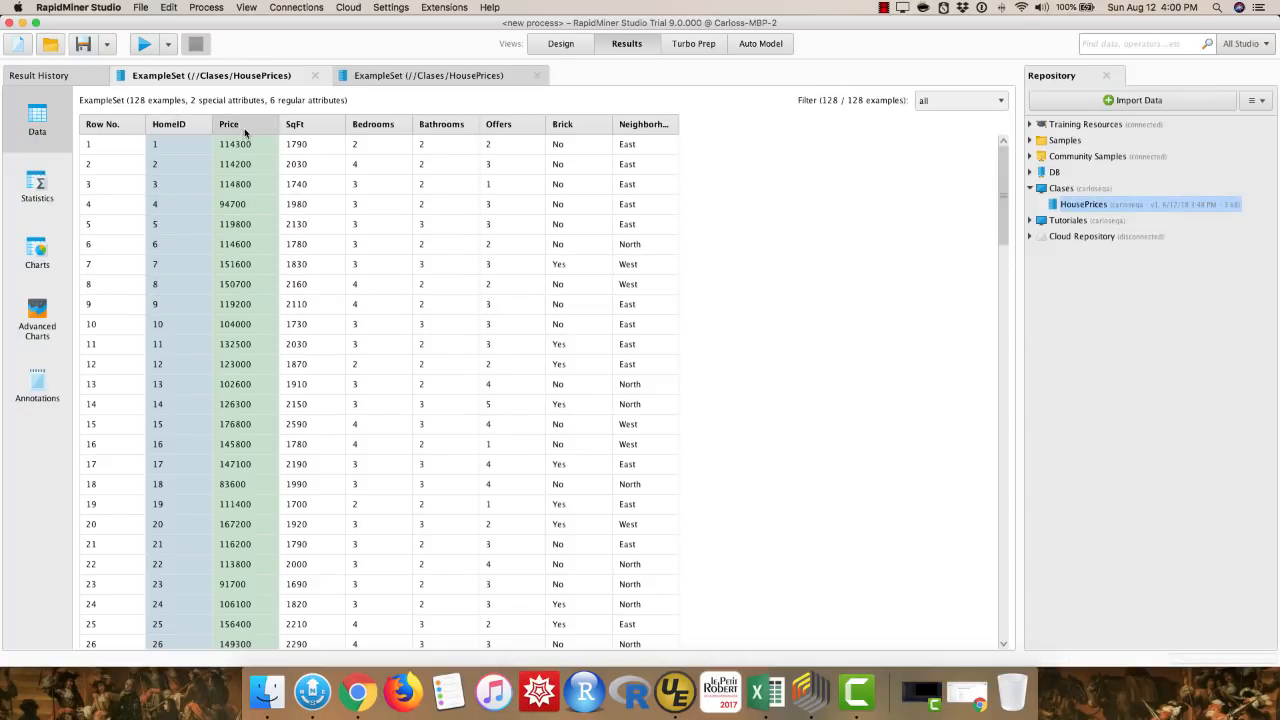
pyautogui.moveTo(245, 133)
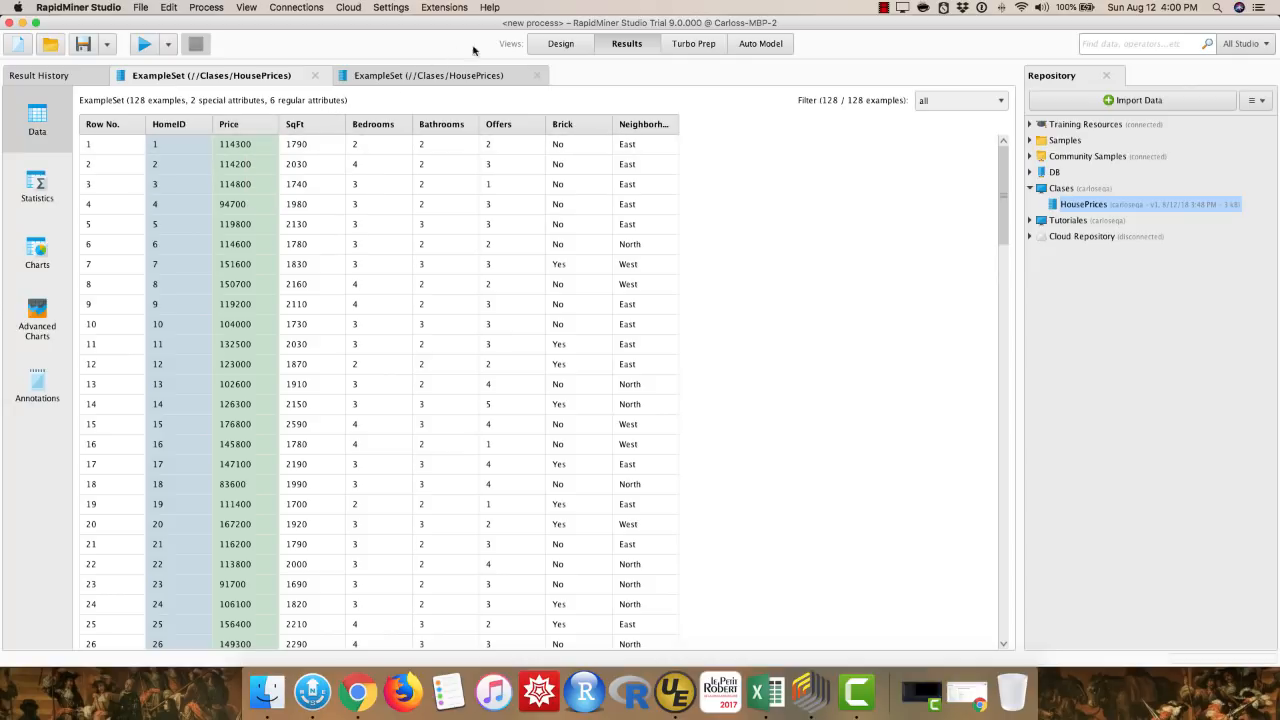
pyautogui.click(558, 45)
pyautogui.rightClick(56, 210)
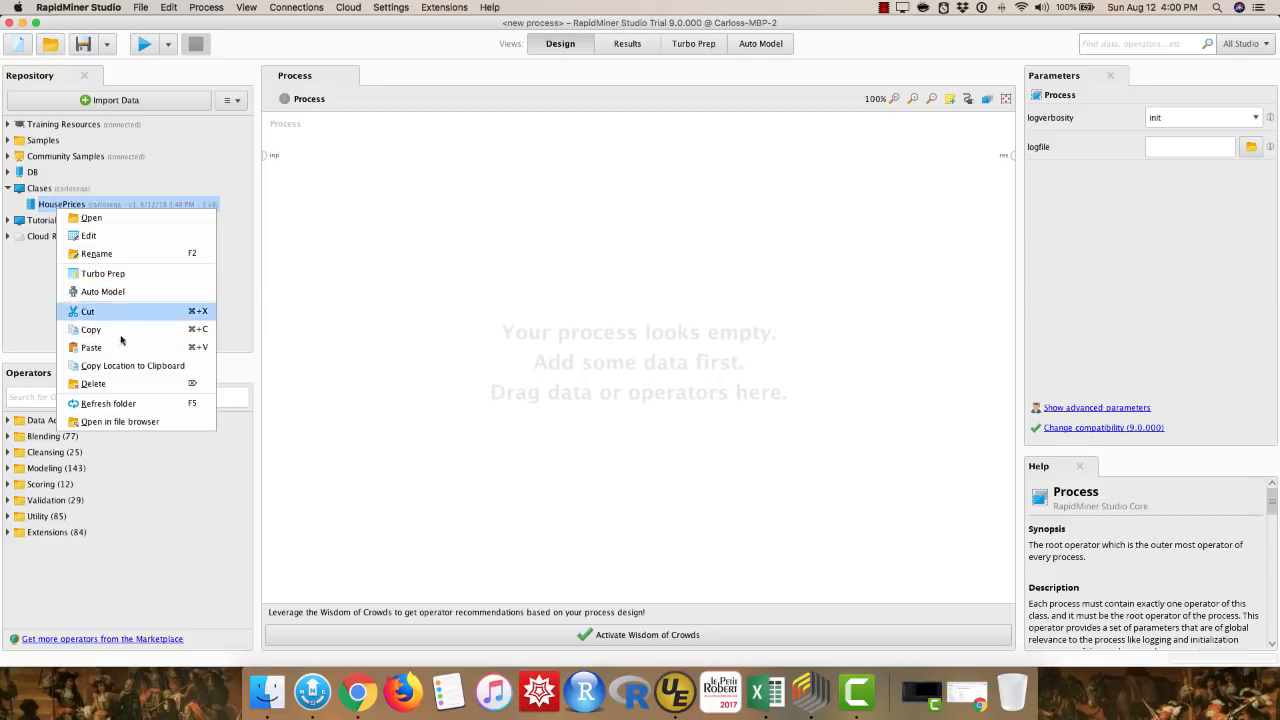
pyautogui.click(95, 383)
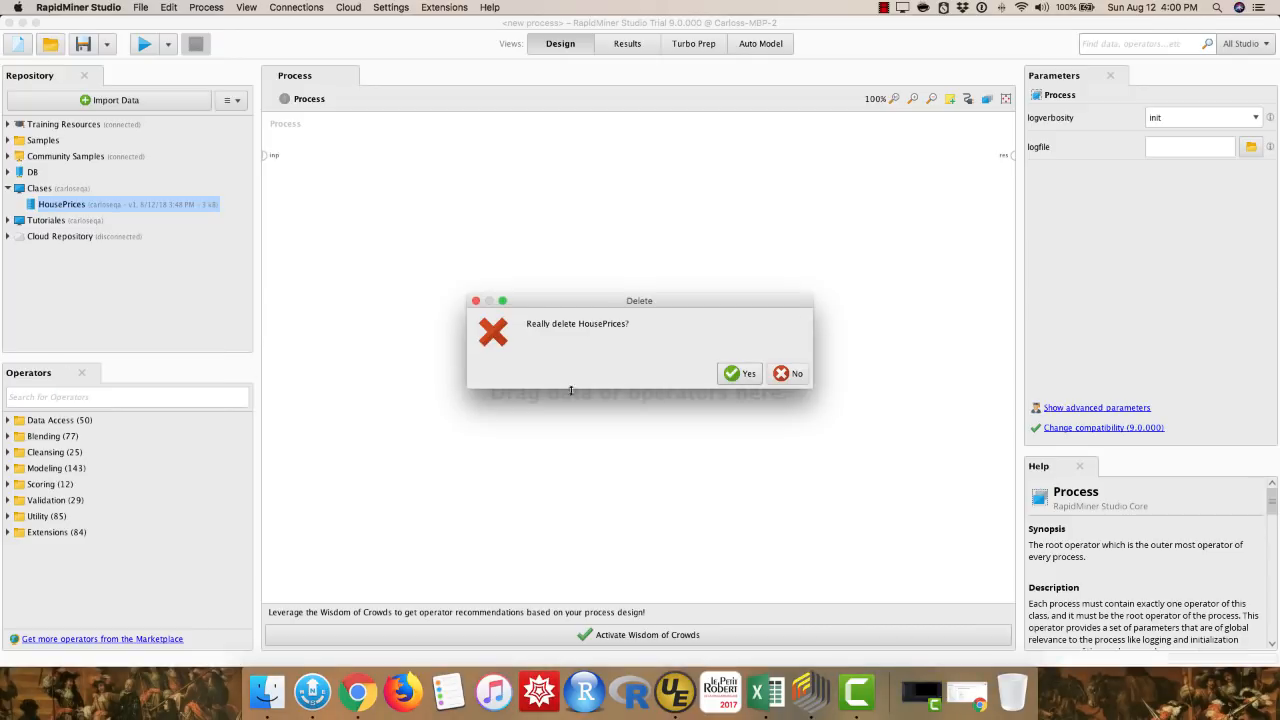
pyautogui.click(744, 373)
# Start a new data import of HousePrices.csv from the computer's Desktop folder, accepting the default data format
pyautogui.click(110, 99)
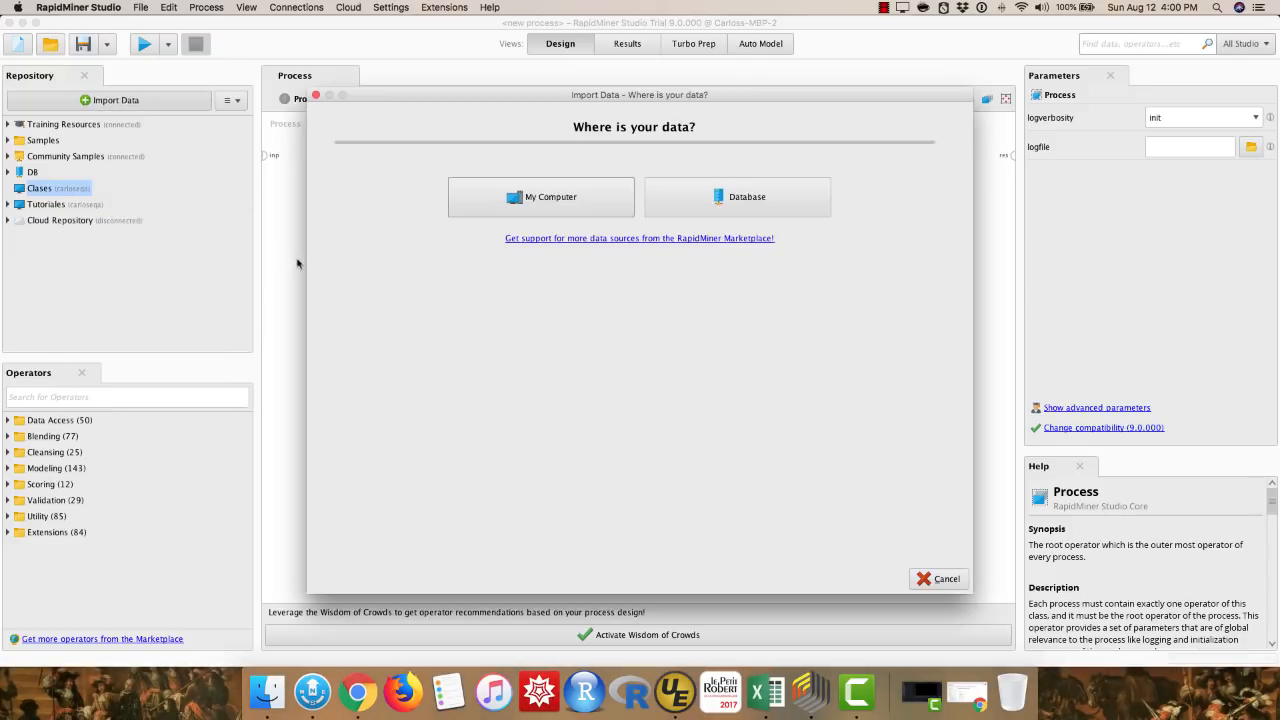
pyautogui.click(567, 189)
pyautogui.click(461, 273)
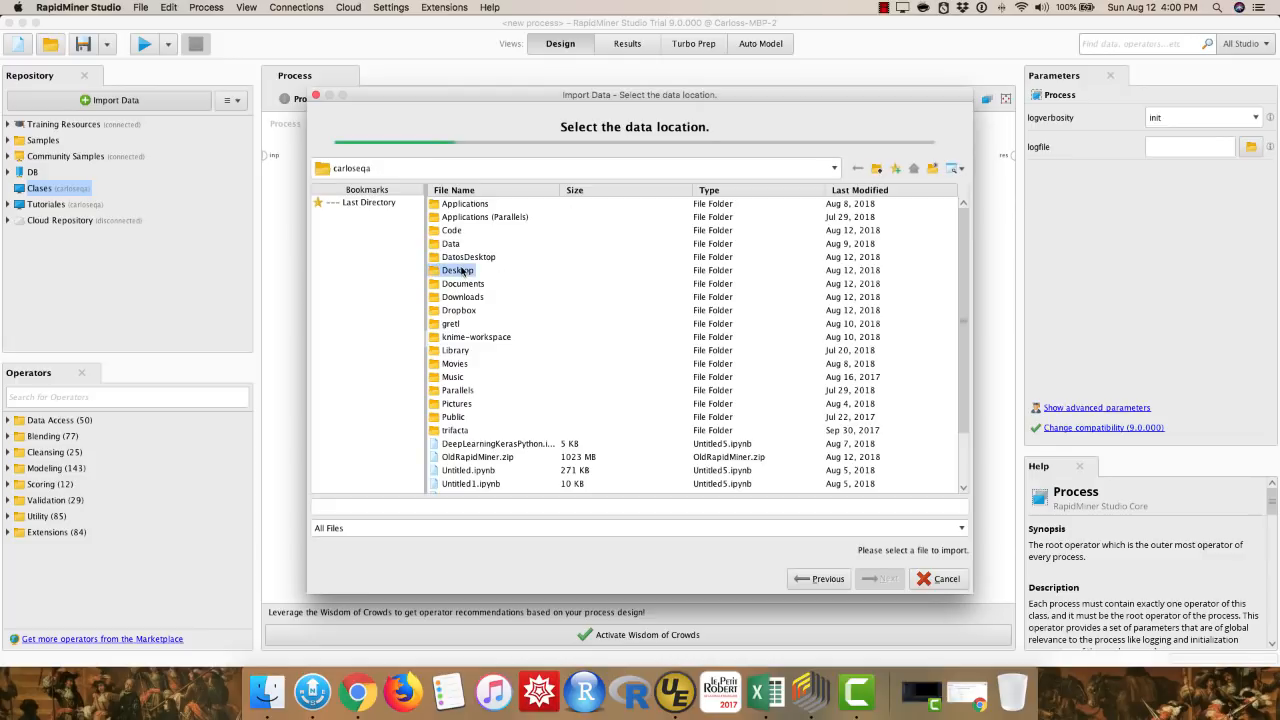
pyautogui.doubleClick(461, 273)
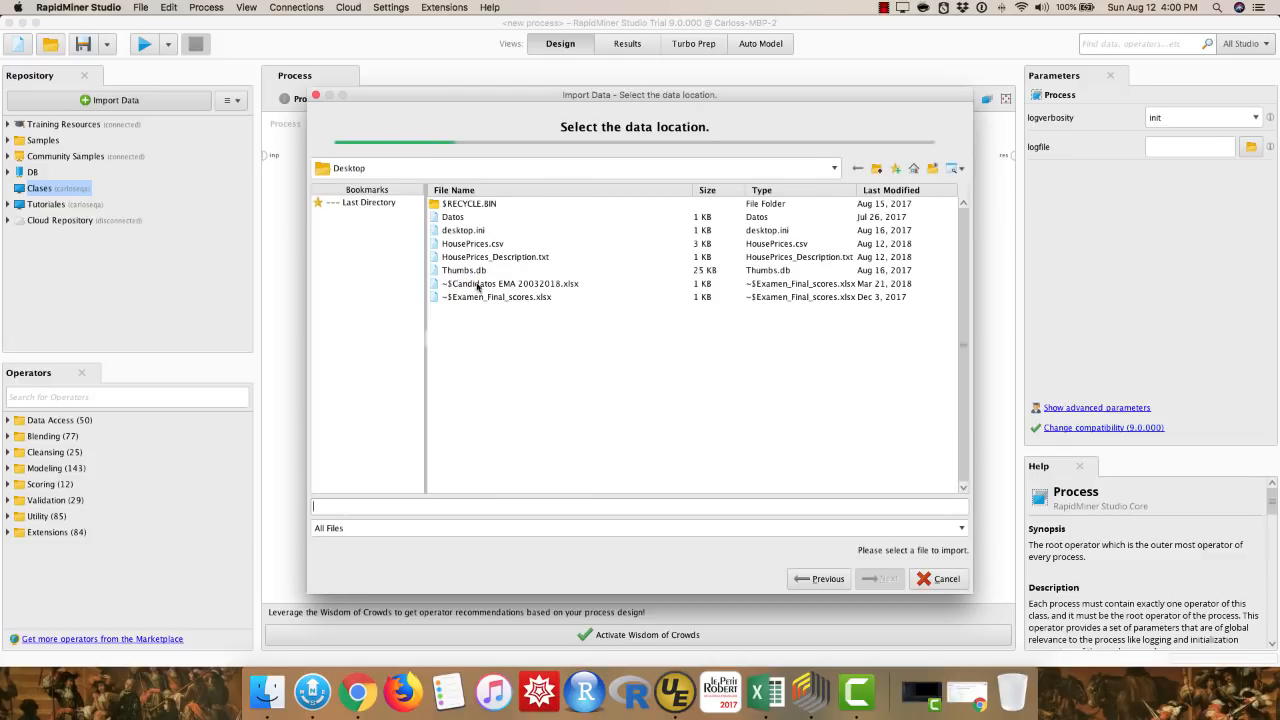
pyautogui.click(473, 246)
pyautogui.click(884, 579)
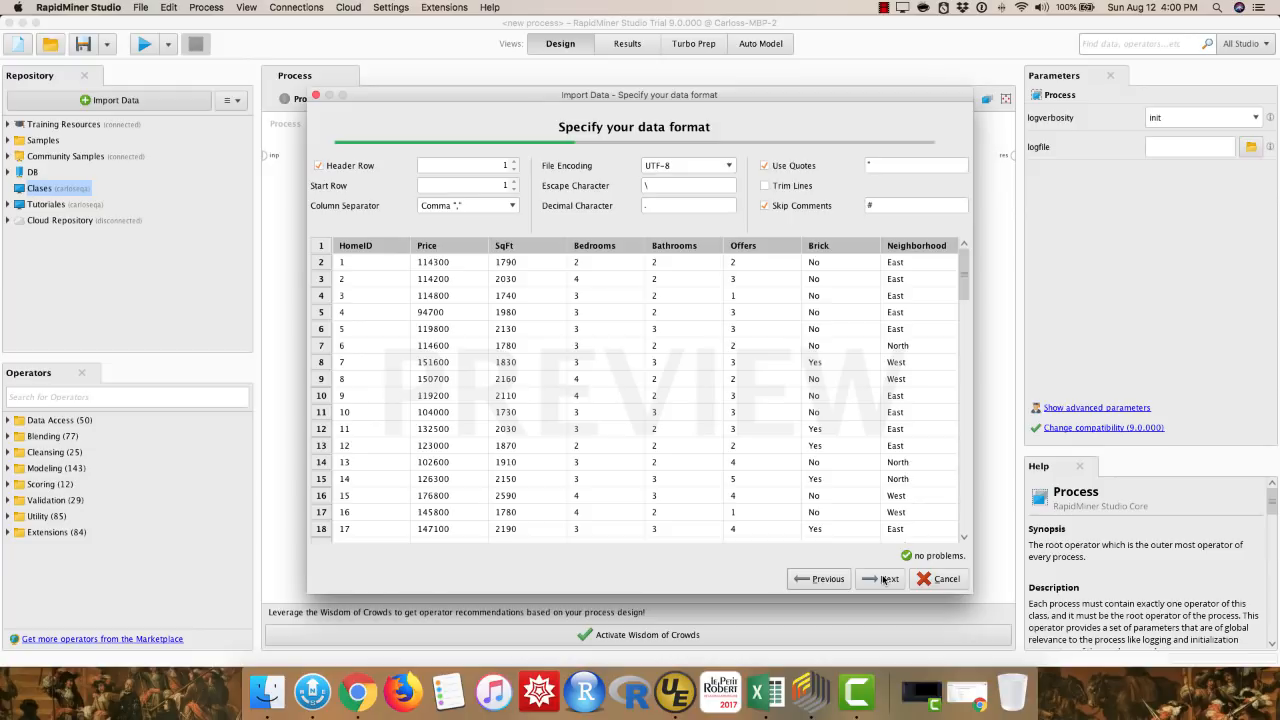
pyautogui.click(884, 579)
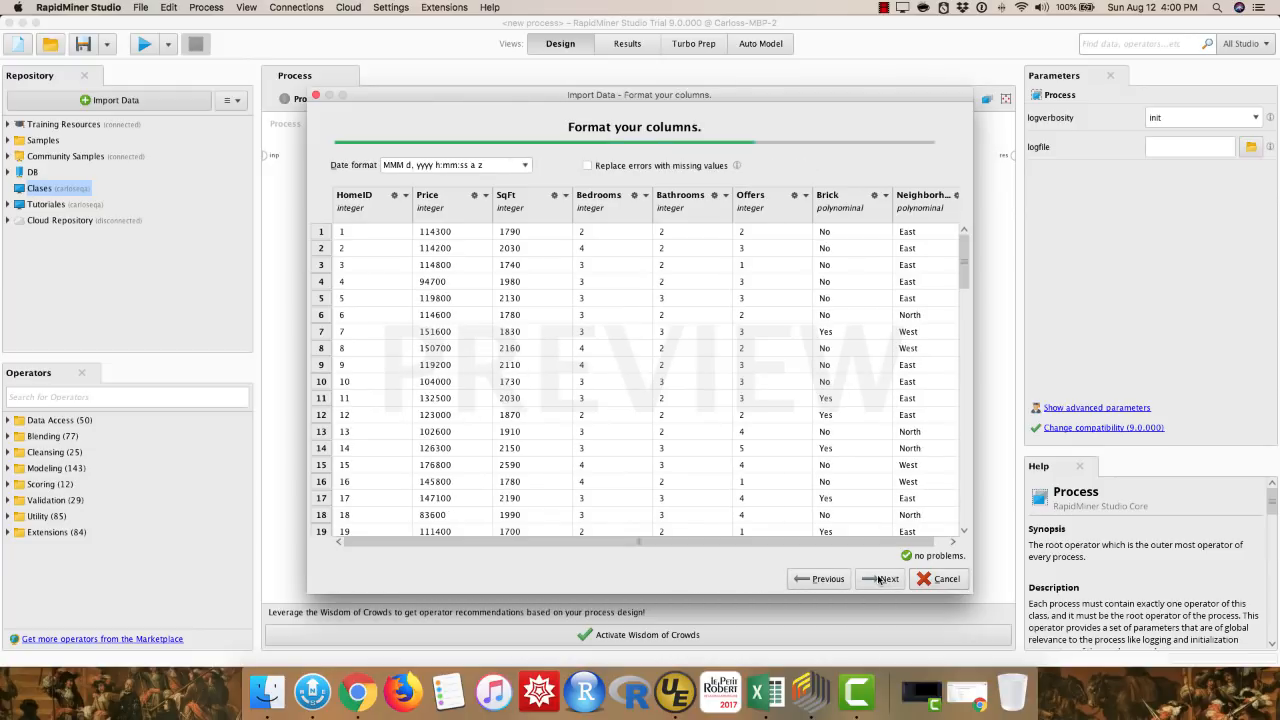
# Set the Brick column's type to binominal and store the import as HousePrices in the Clases repository
pyautogui.click(885, 195)
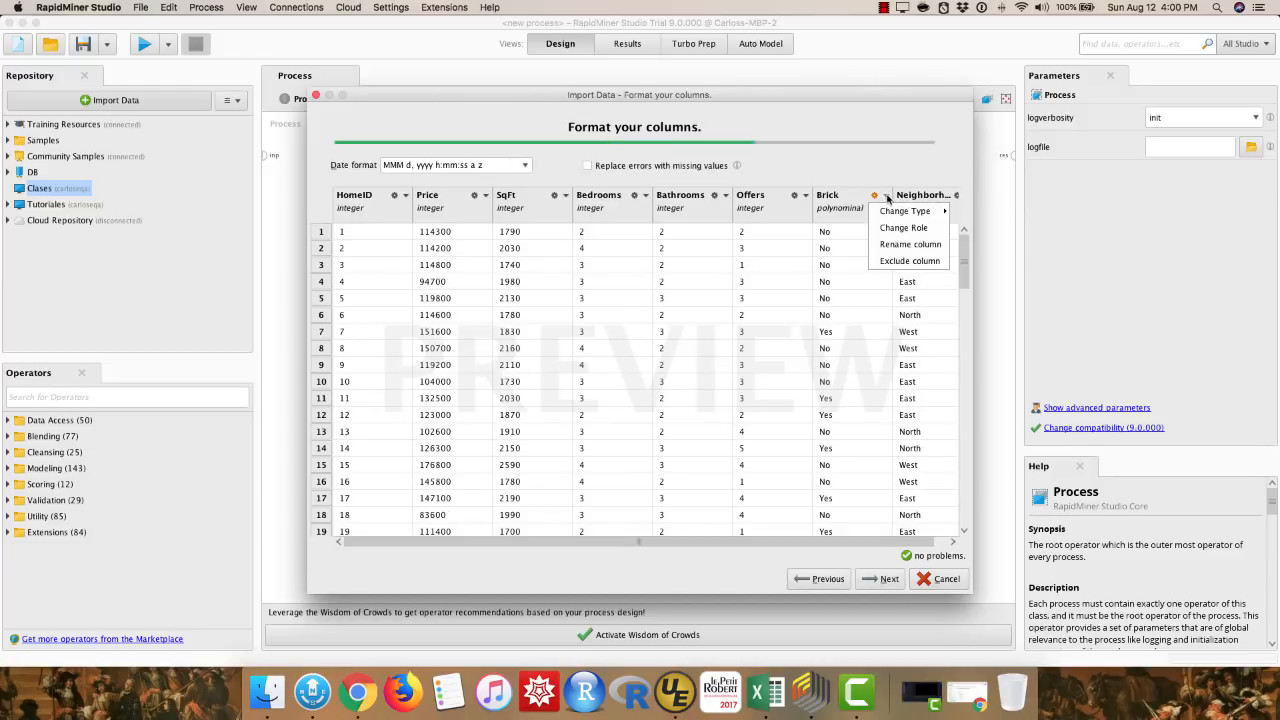
pyautogui.moveTo(900, 211)
pyautogui.click(985, 216)
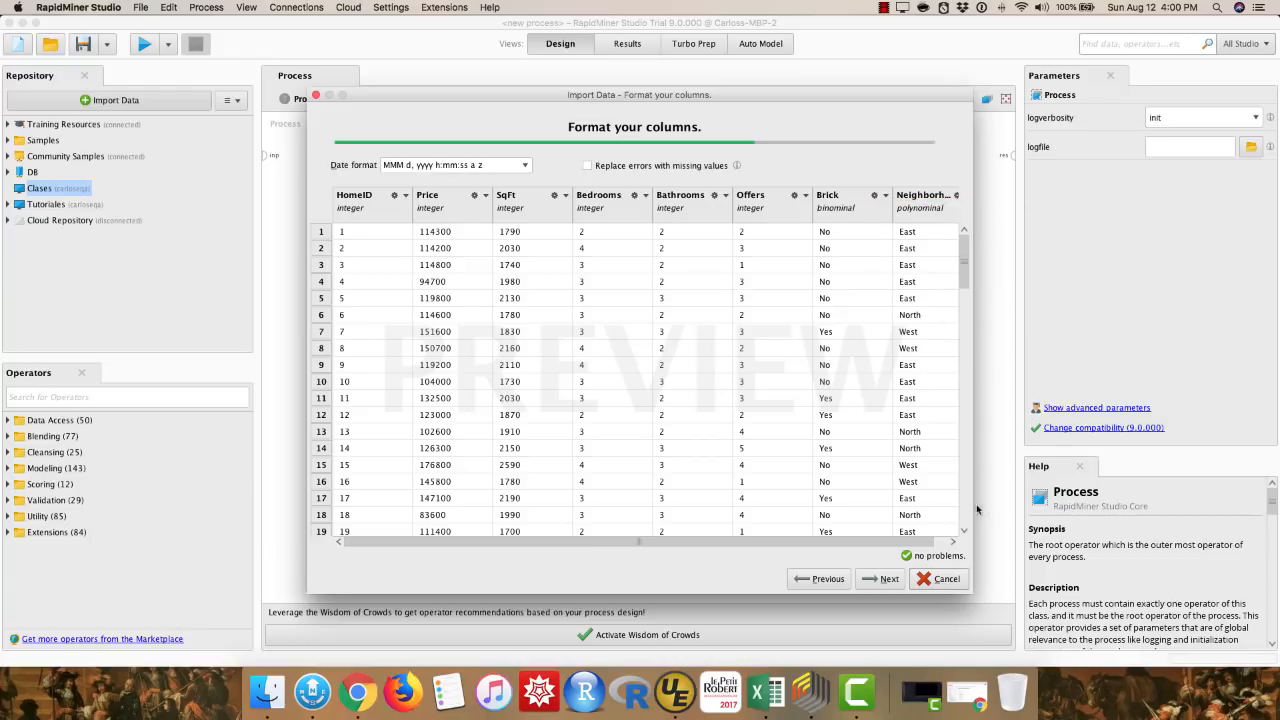
pyautogui.click(884, 579)
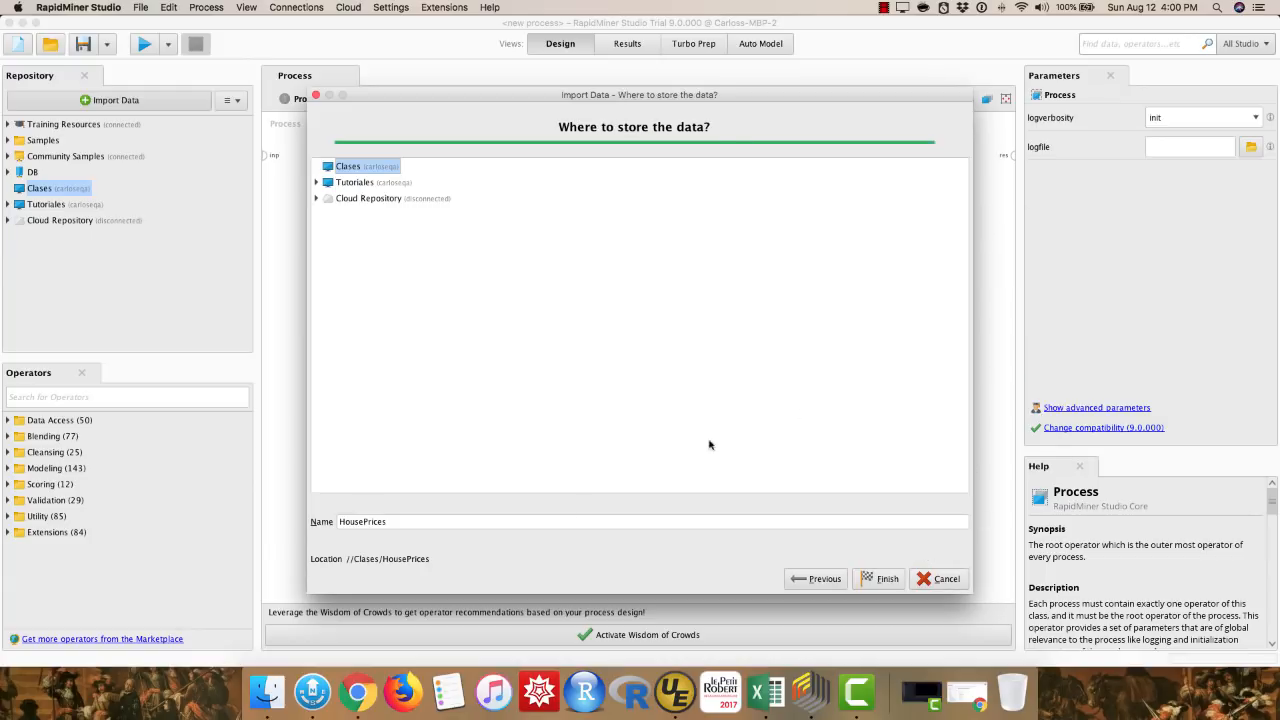
pyautogui.click(885, 578)
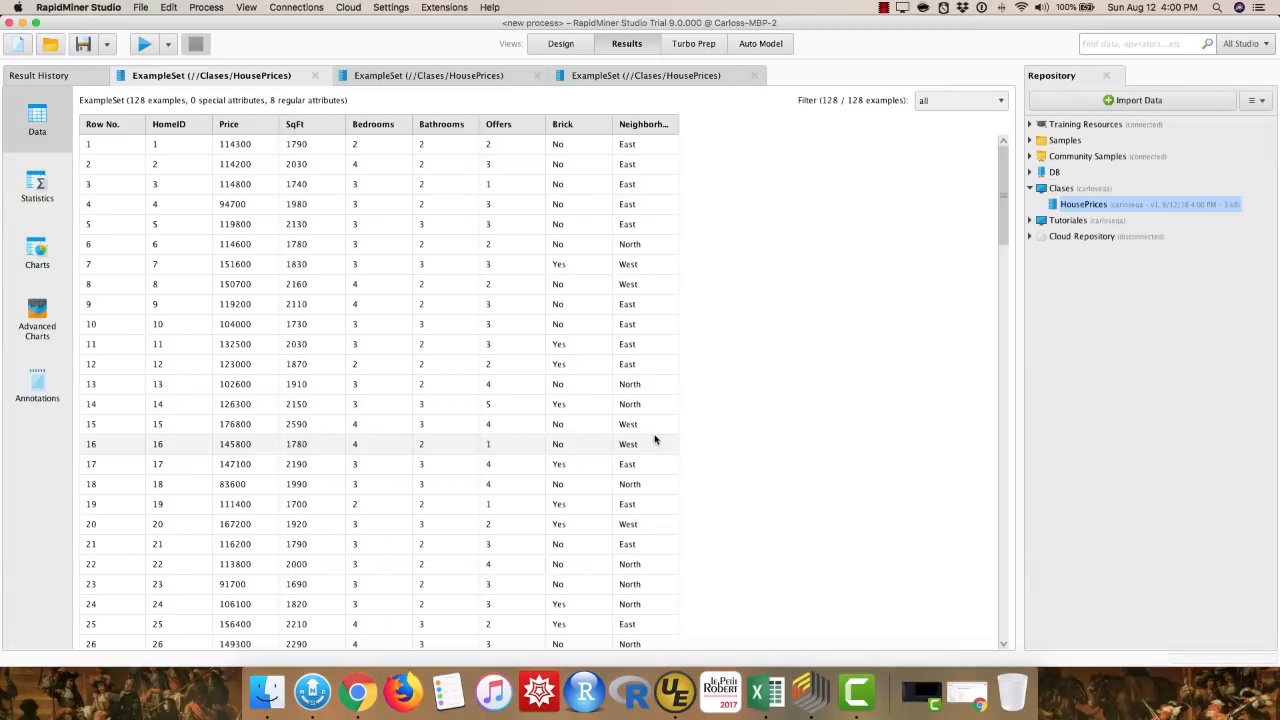
# Close all open HousePrices result tabs and reopen the newly stored data set from the repository for review
pyautogui.click(315, 76)
pyautogui.click(536, 76)
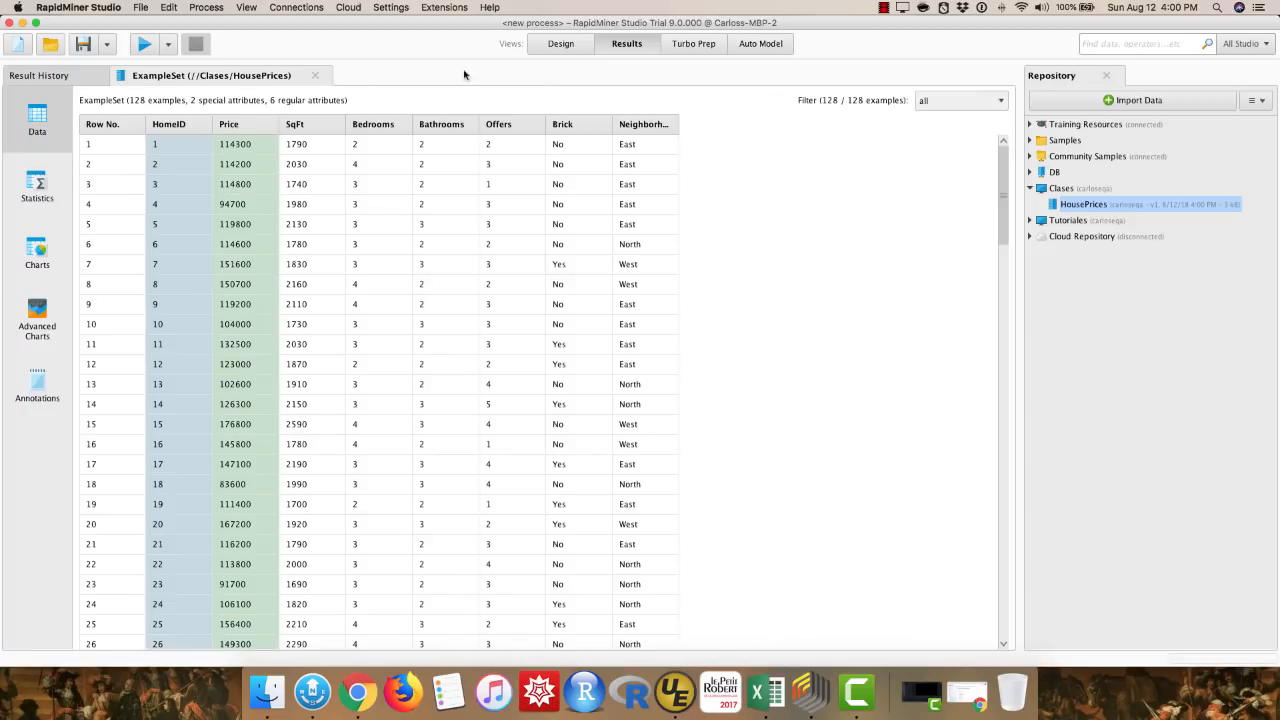
pyautogui.click(314, 76)
pyautogui.click(558, 44)
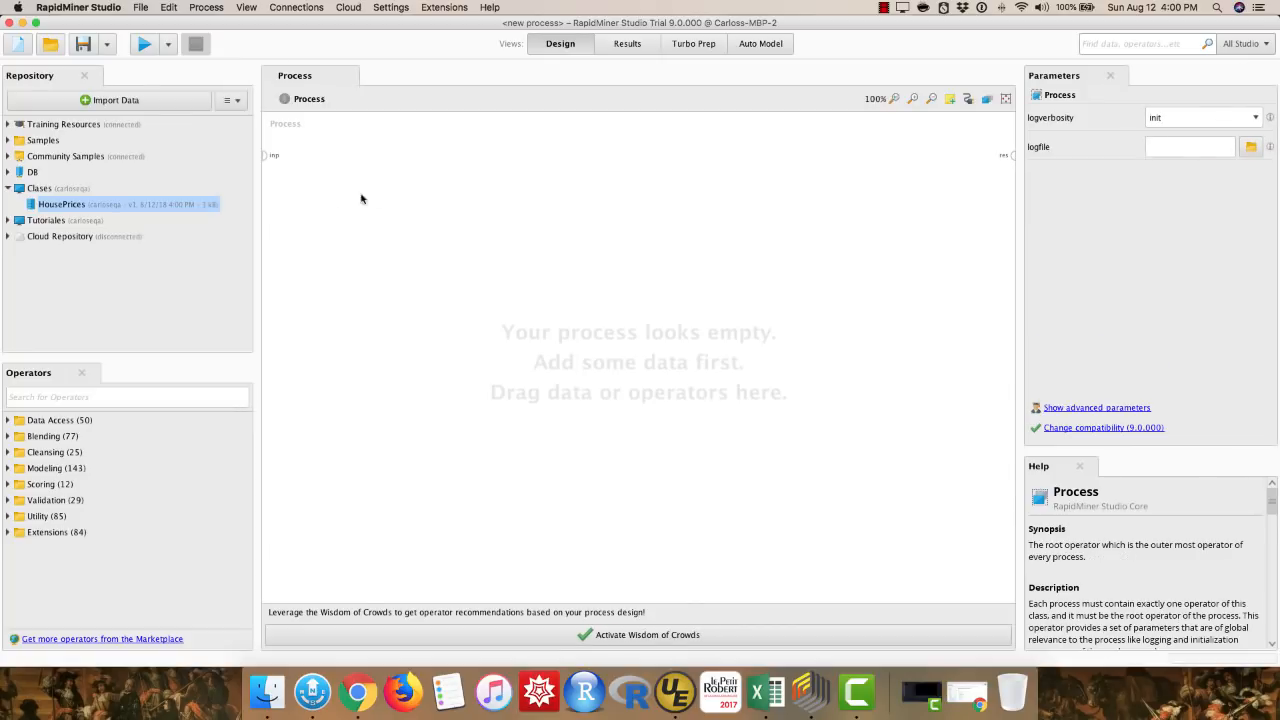
pyautogui.doubleClick(61, 204)
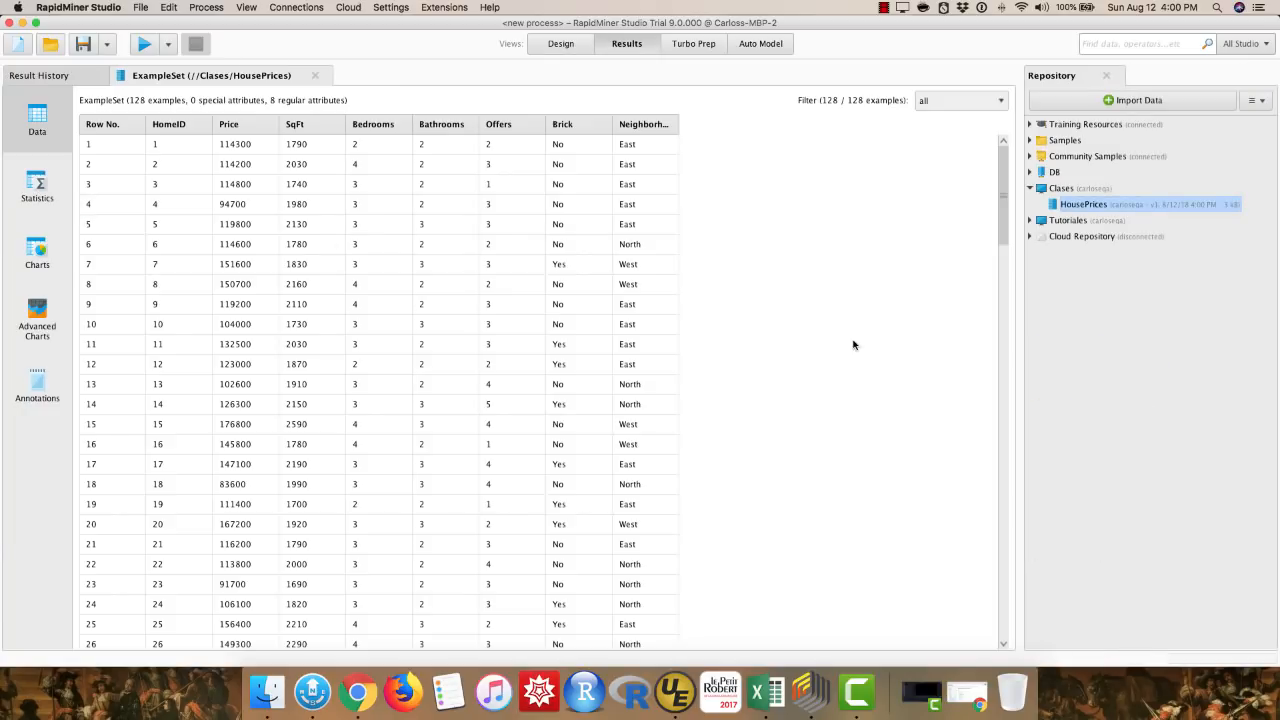
# Add the HousePrices data to the empty process as a Retrieve operator and connect its output to the result port
pyautogui.click(556, 46)
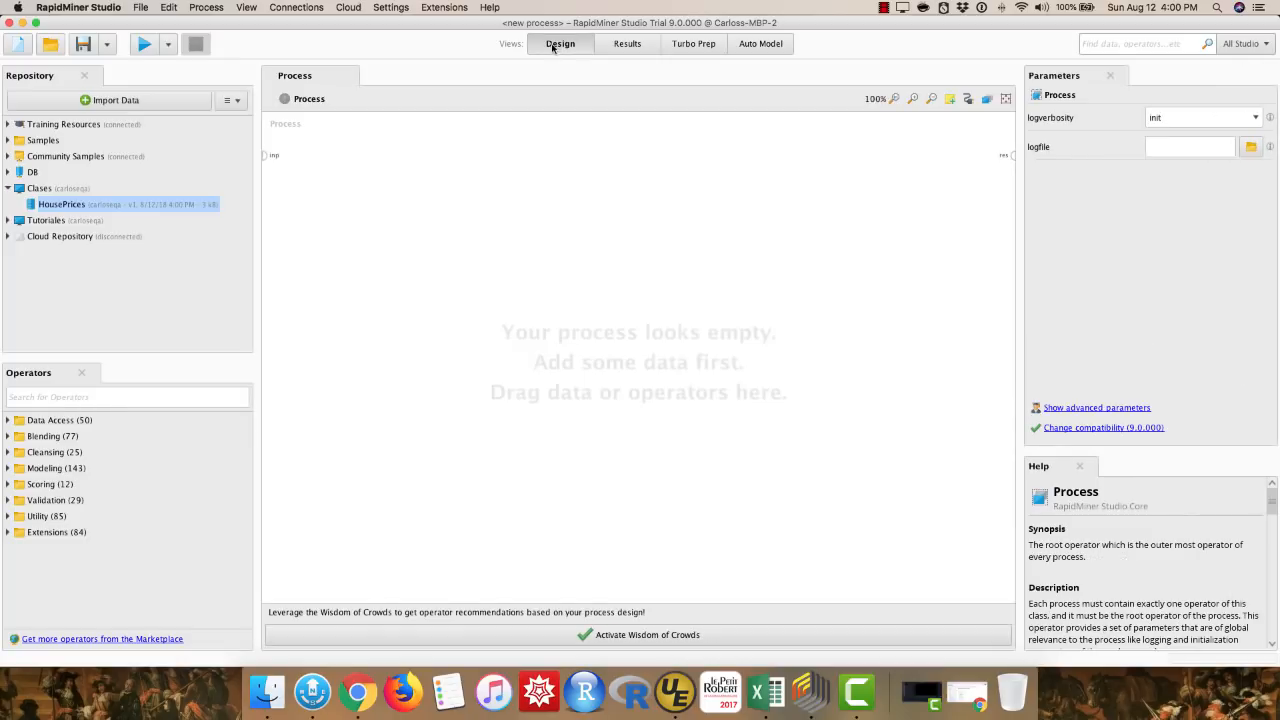
pyautogui.moveTo(53, 210); pyautogui.dragTo(1013, 154)
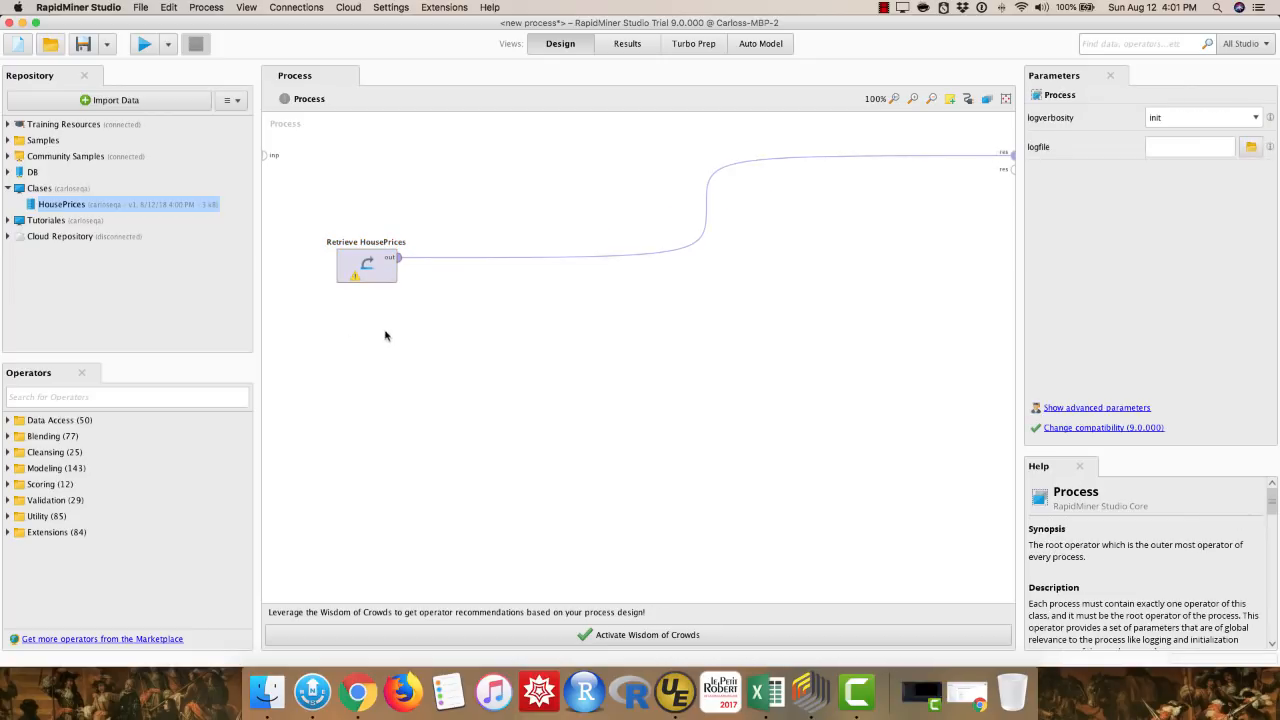
# Run the process to view the retrieved HousePrices data, and close both ExampleSet results before returning to the design
pyautogui.click(144, 44)
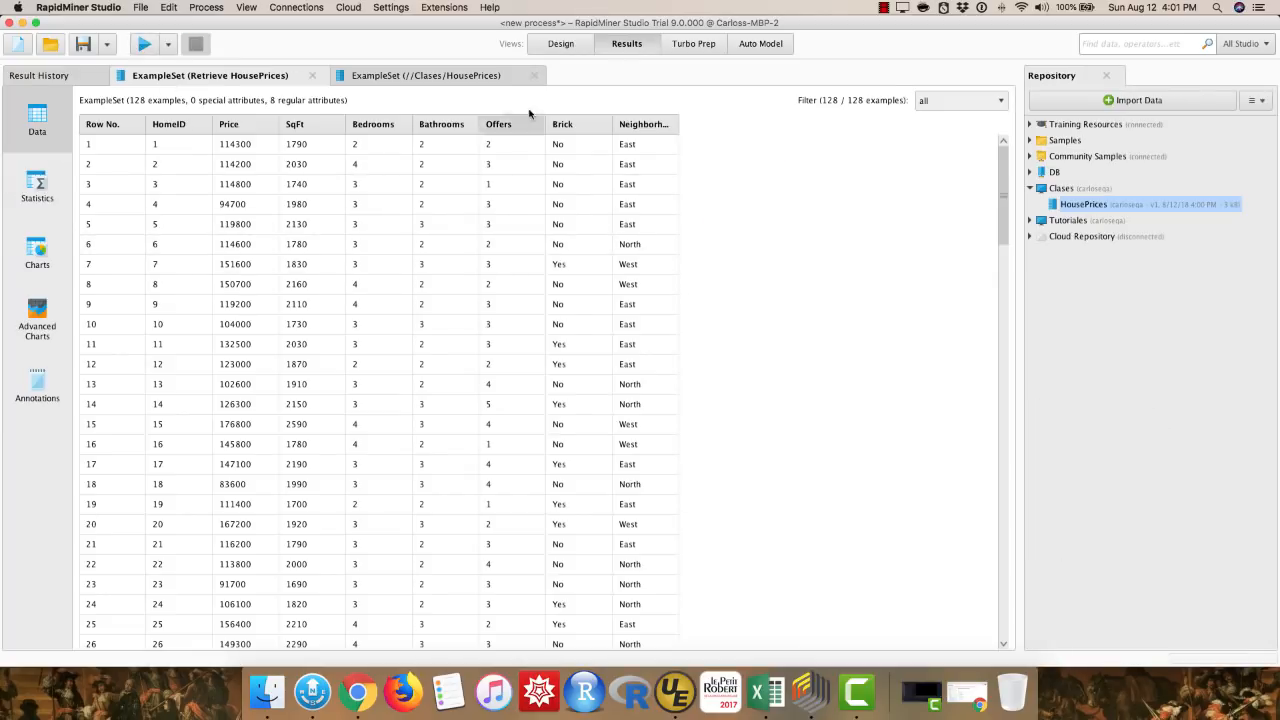
pyautogui.click(535, 76)
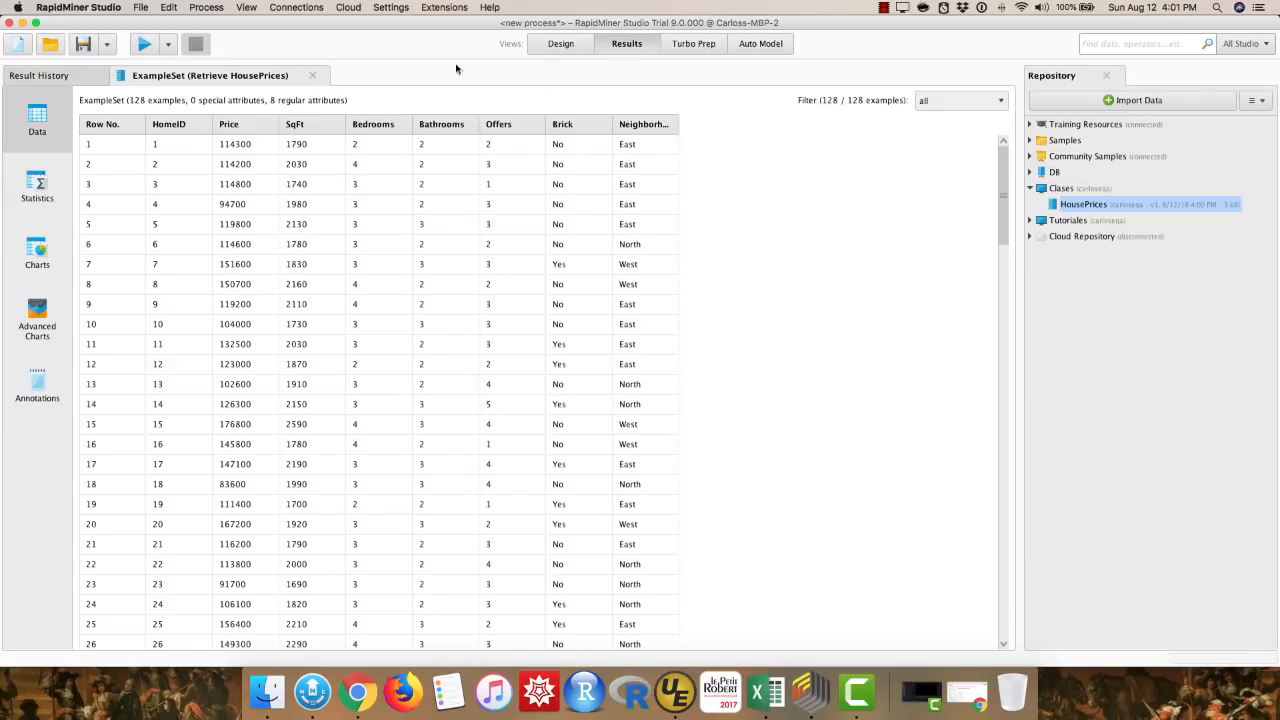
pyautogui.click(312, 75)
pyautogui.click(570, 43)
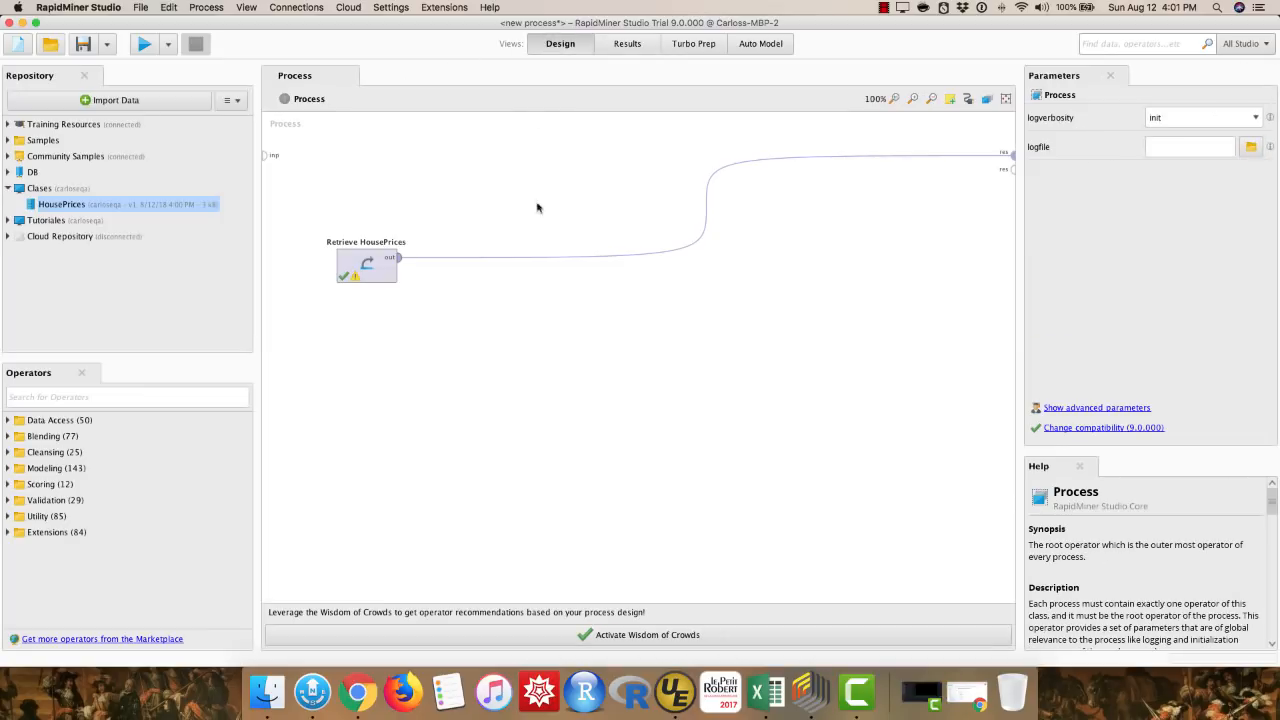
# Find the Set Role operator and insert it into the connection between Retrieve HousePrices and the result port
pyautogui.click(104, 395)
pyautogui.write('set ro')
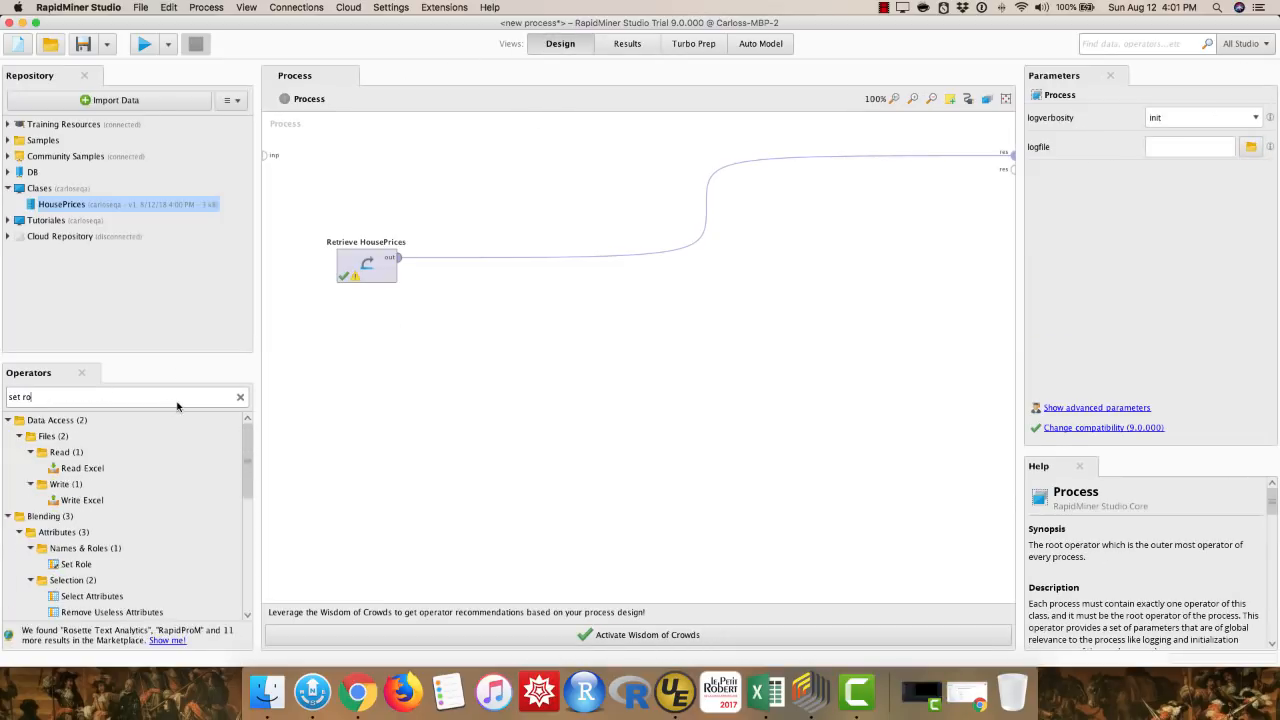
pyautogui.write('le')
pyautogui.moveTo(78, 468); pyautogui.dragTo(483, 264)
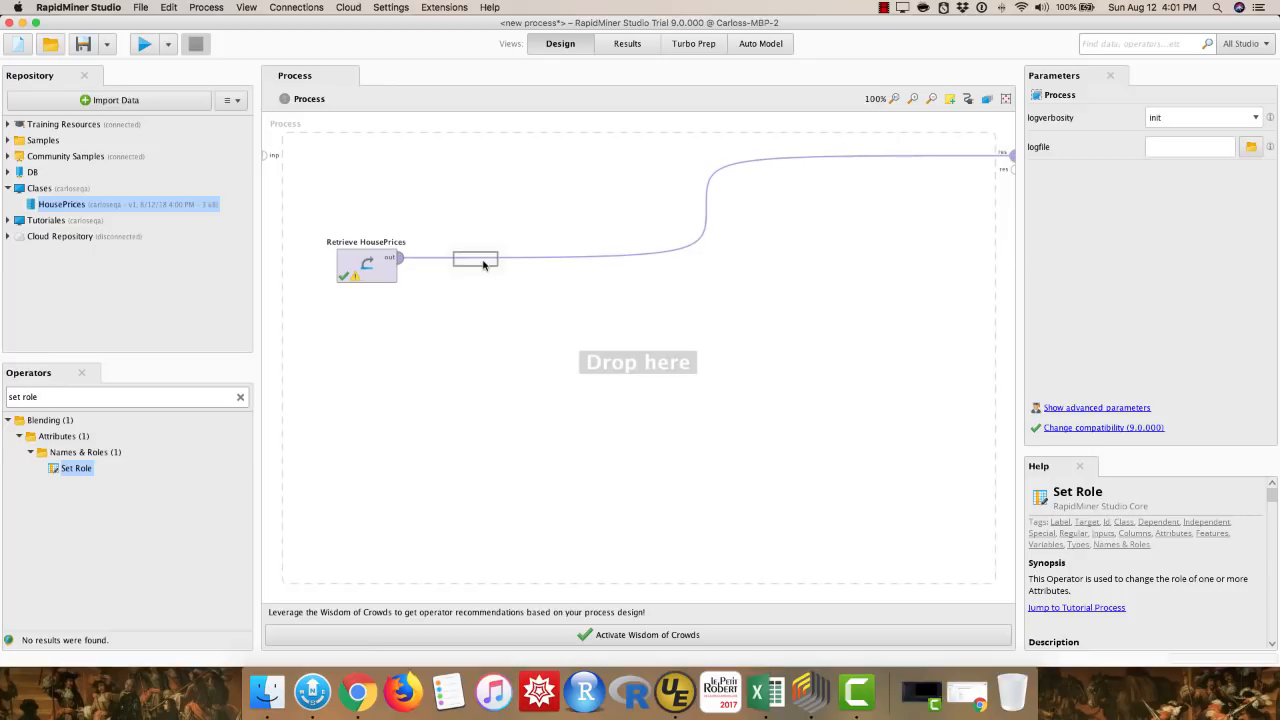
pyautogui.moveTo(483, 264)
pyautogui.mouseDown()
pyautogui.moveTo(497, 338)
pyautogui.moveTo(498, 192)
pyautogui.moveTo(501, 263)
pyautogui.mouseUp()
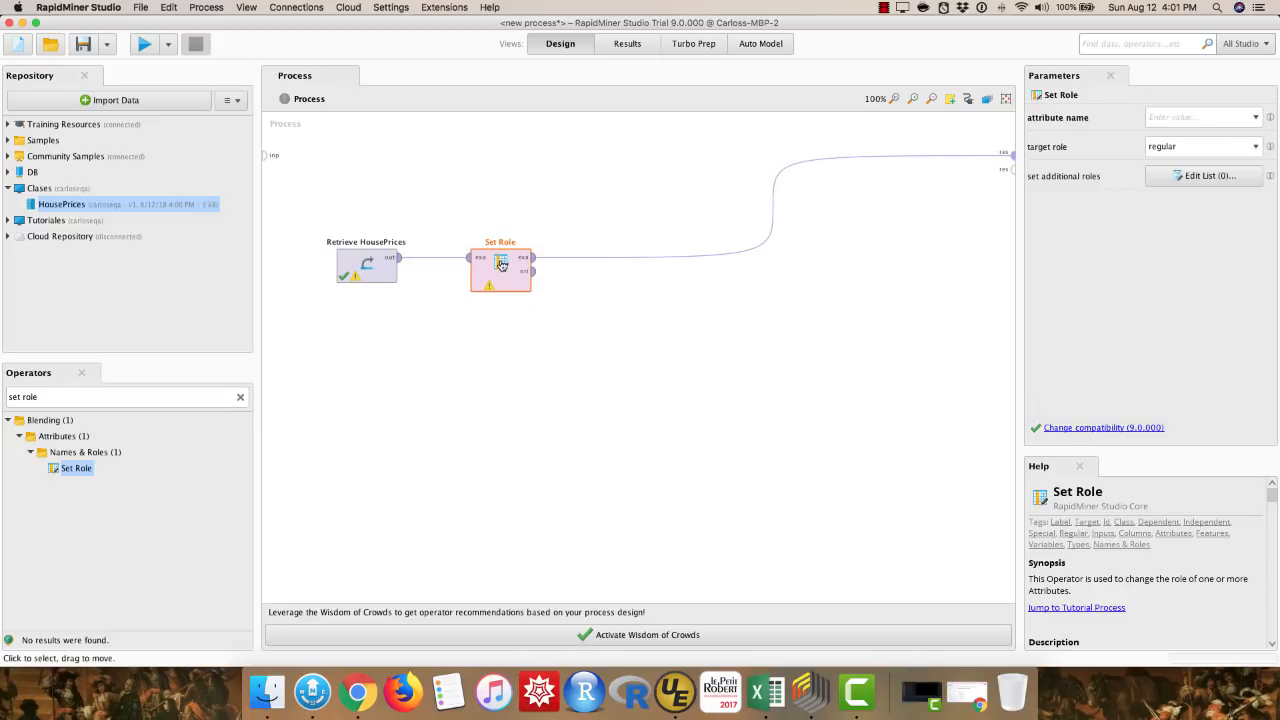
# Delete the inserted Set Role, add it again above the connection, and wire it manually between Retrieve HousePrices and the result port
pyautogui.rightClick(501, 264)
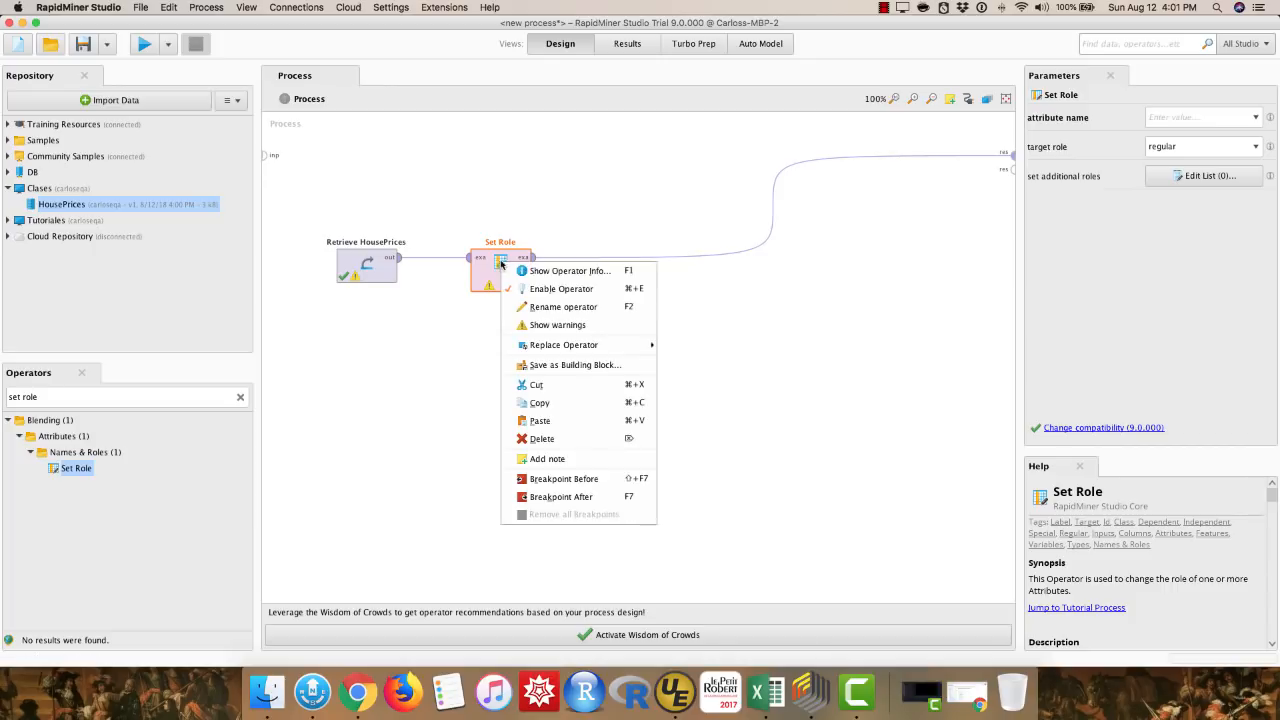
pyautogui.click(563, 437)
pyautogui.moveTo(71, 468); pyautogui.dragTo(500, 228)
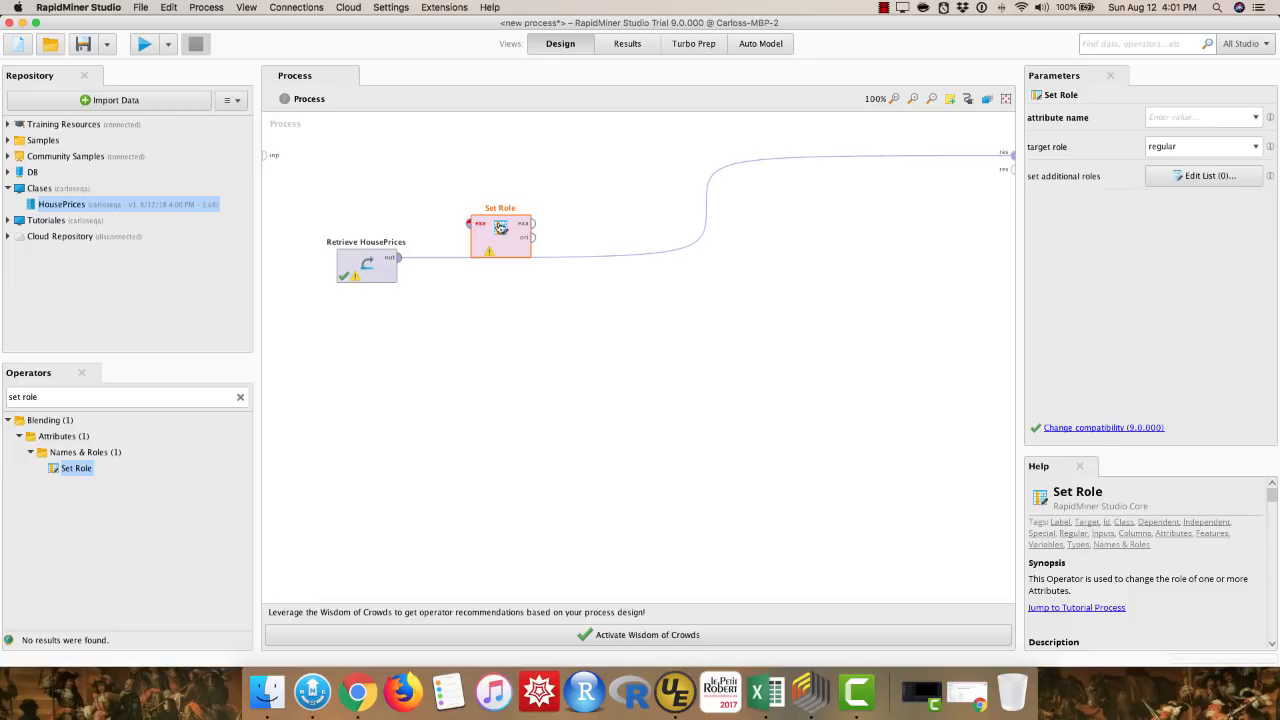
pyautogui.click(421, 253)
pyautogui.moveTo(399, 257); pyautogui.dragTo(1005, 155)
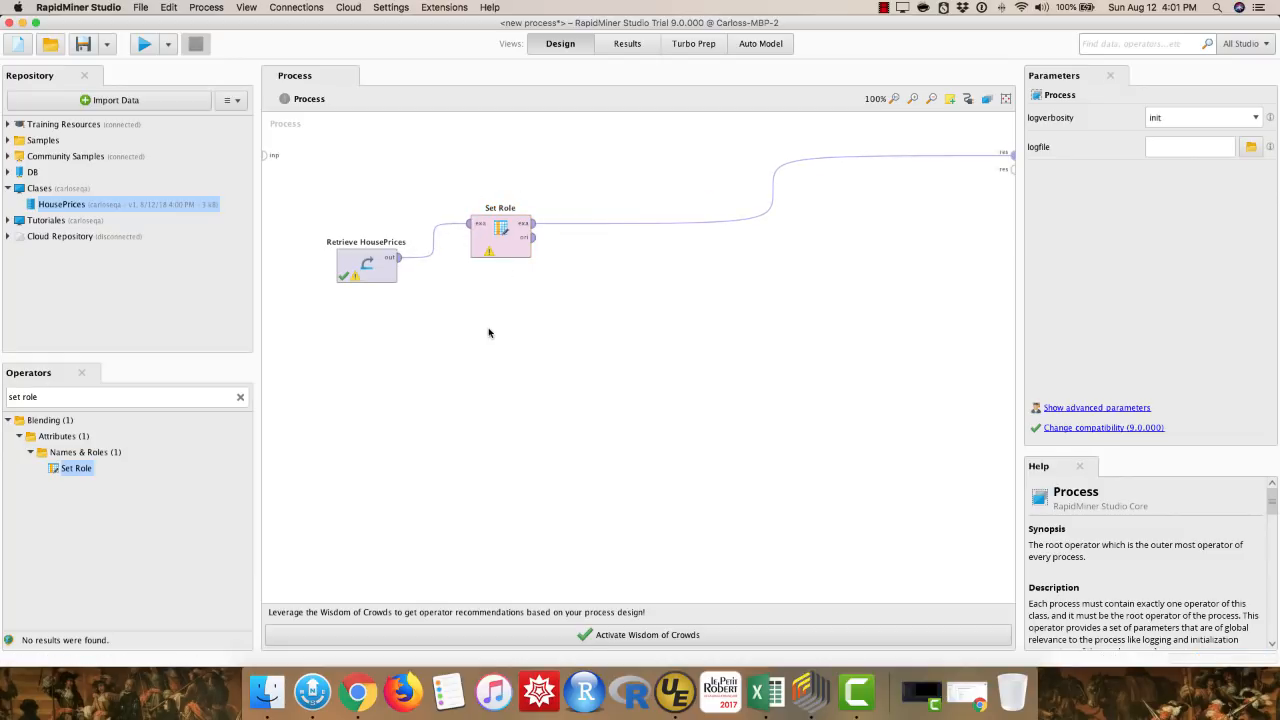
# Configure the Set Role operator to give the HomeID attribute the id role
pyautogui.click(505, 245)
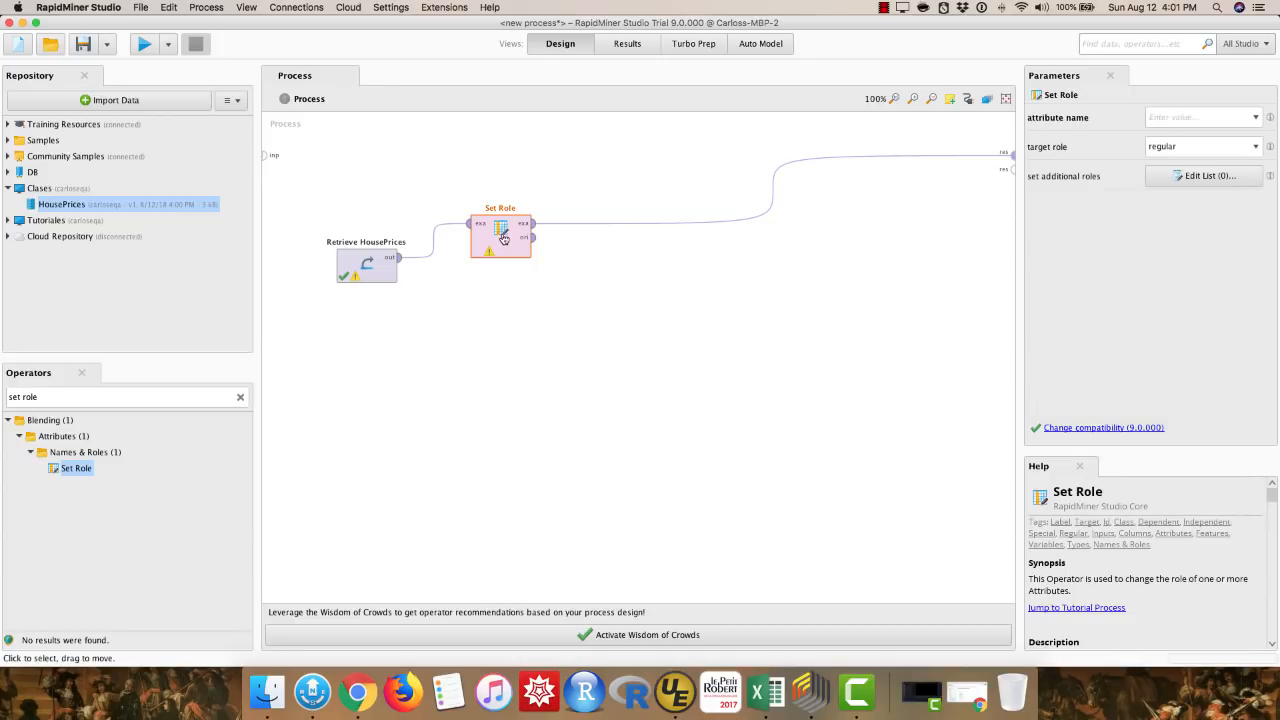
pyautogui.click(1258, 118)
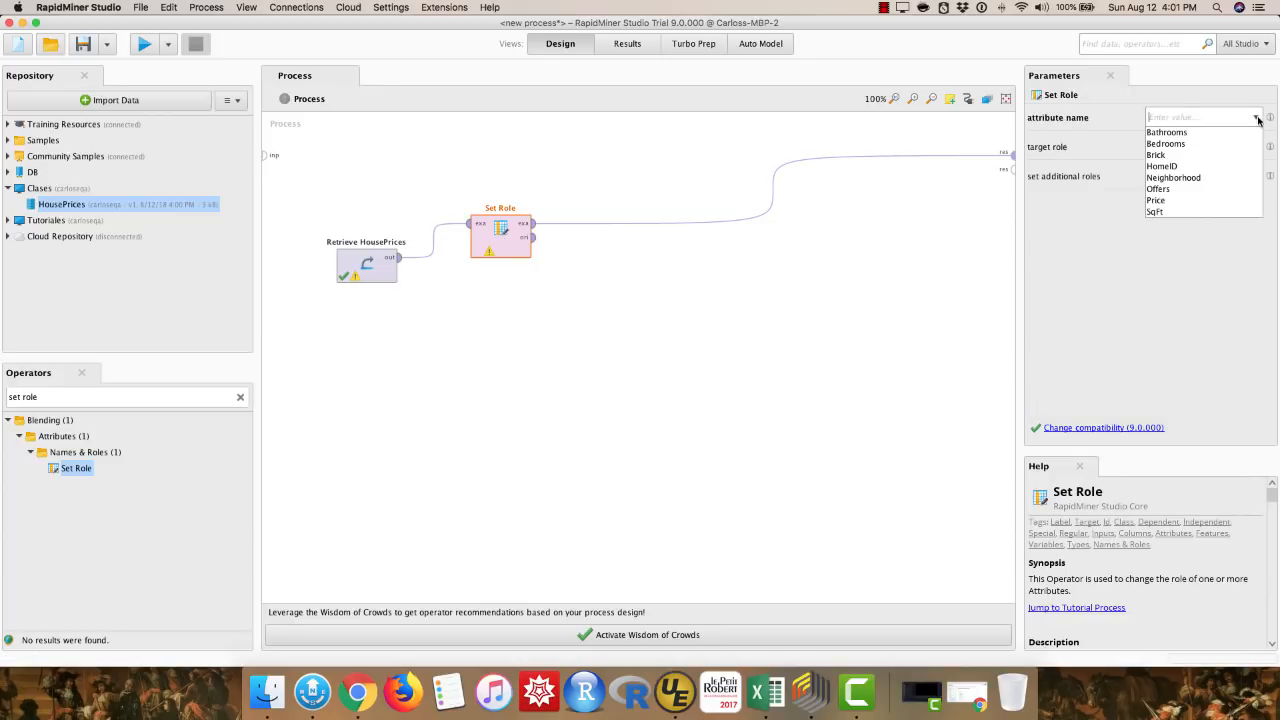
pyautogui.click(1253, 170)
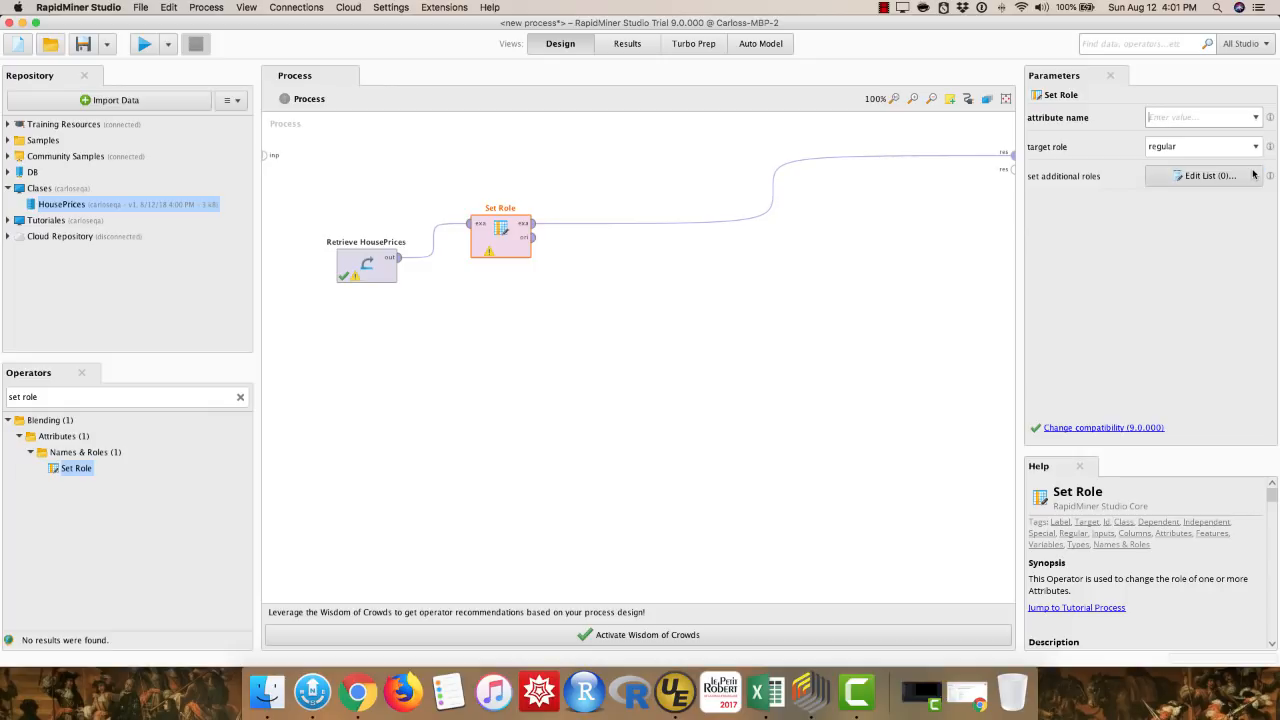
pyautogui.click(1258, 118)
pyautogui.click(1197, 166)
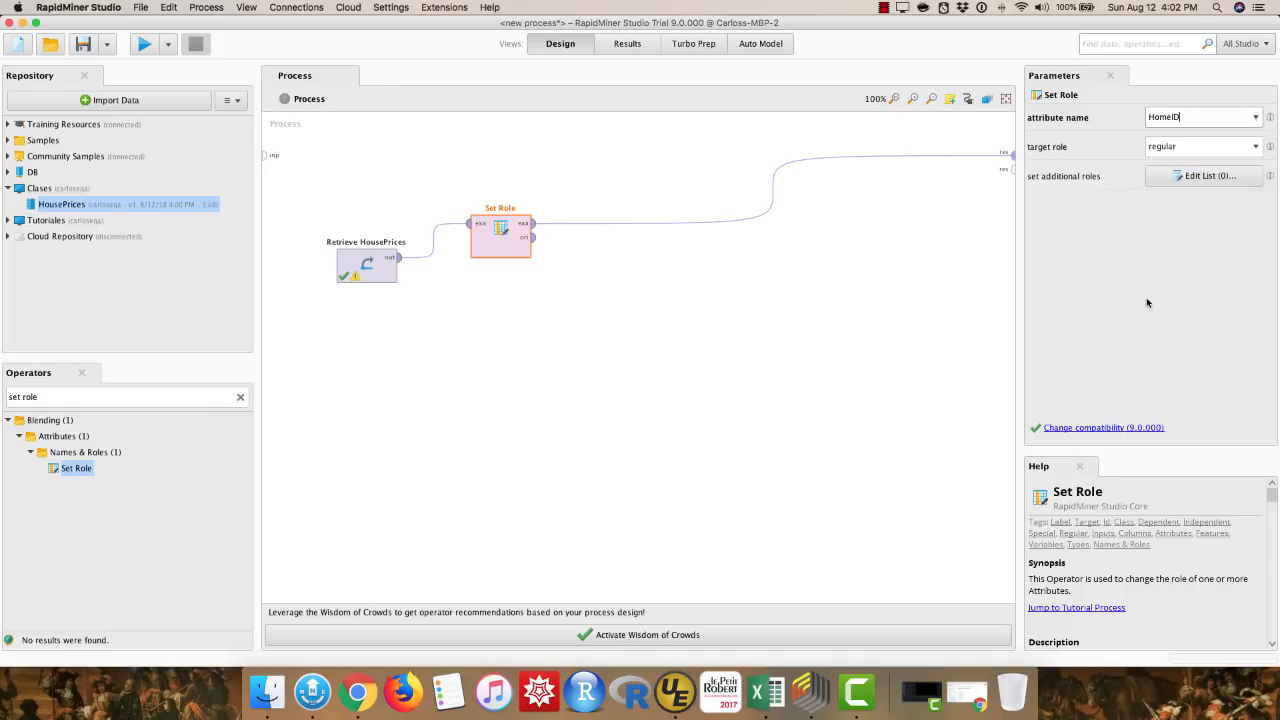
pyautogui.click(1256, 147)
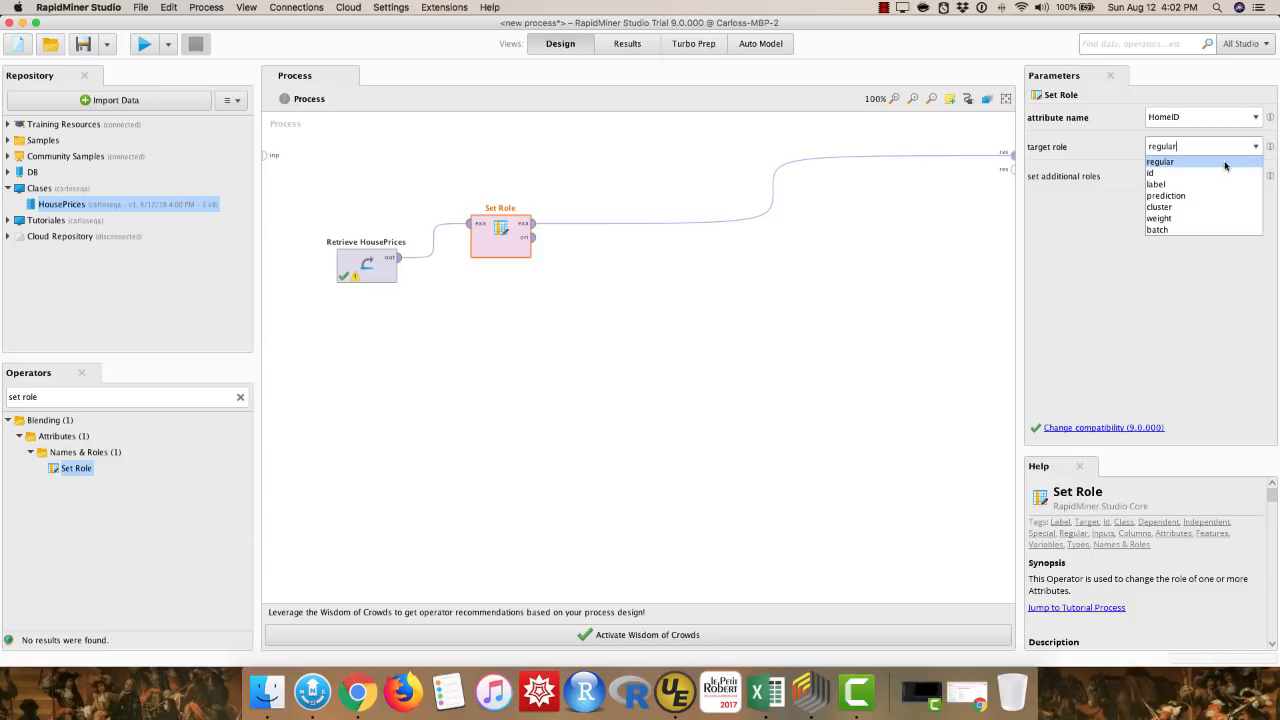
pyautogui.click(1218, 174)
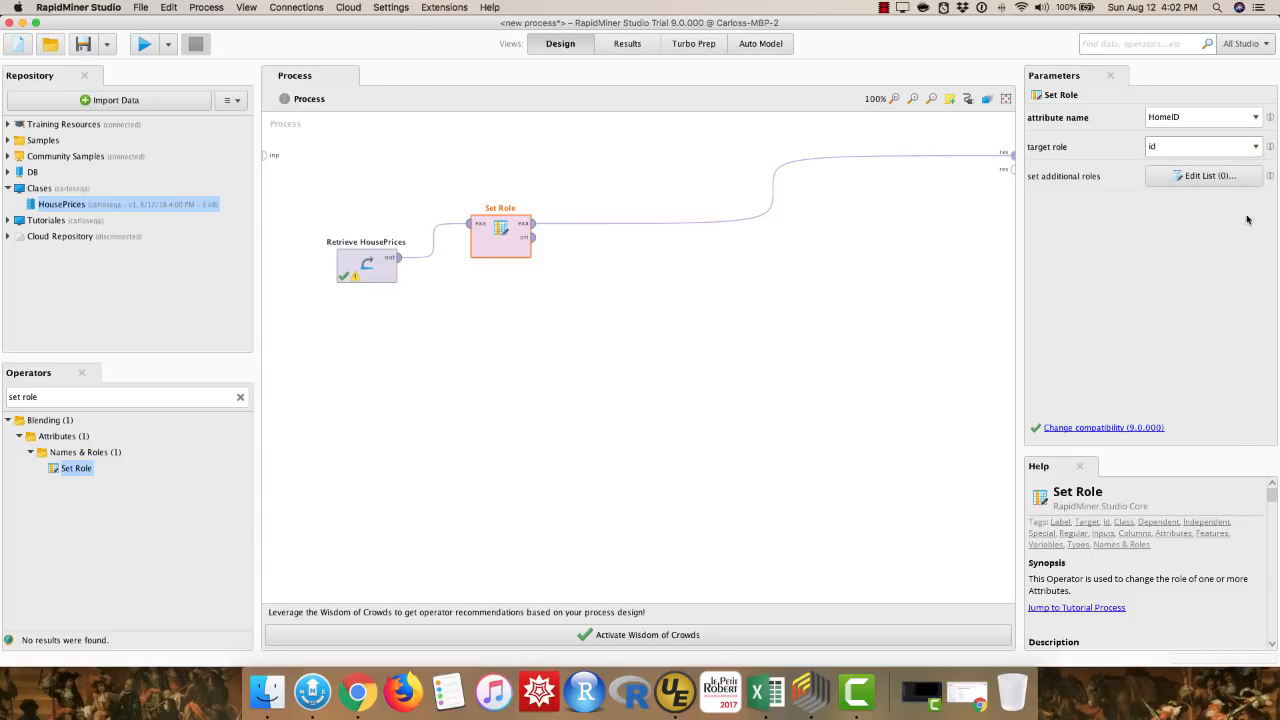
# Add an additional role to the Set Role operator that assigns label to the Price attribute
pyautogui.click(1208, 180)
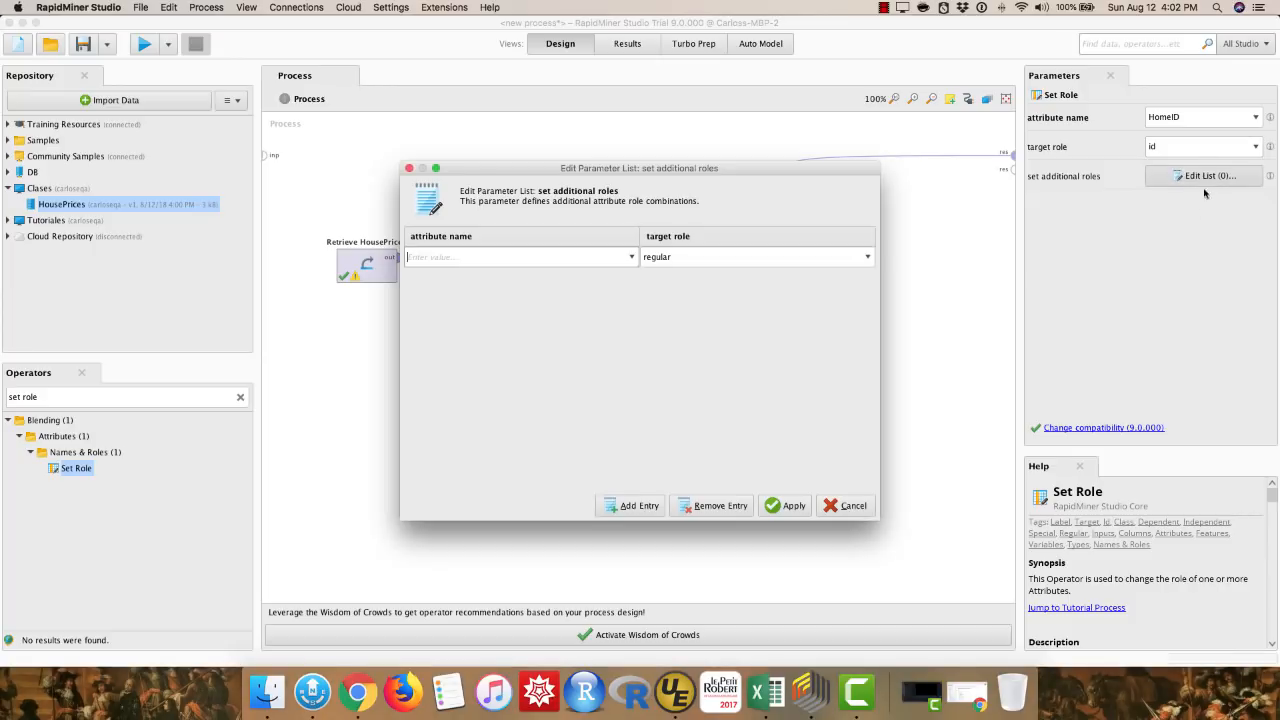
pyautogui.click(632, 258)
pyautogui.click(568, 332)
pyautogui.click(867, 257)
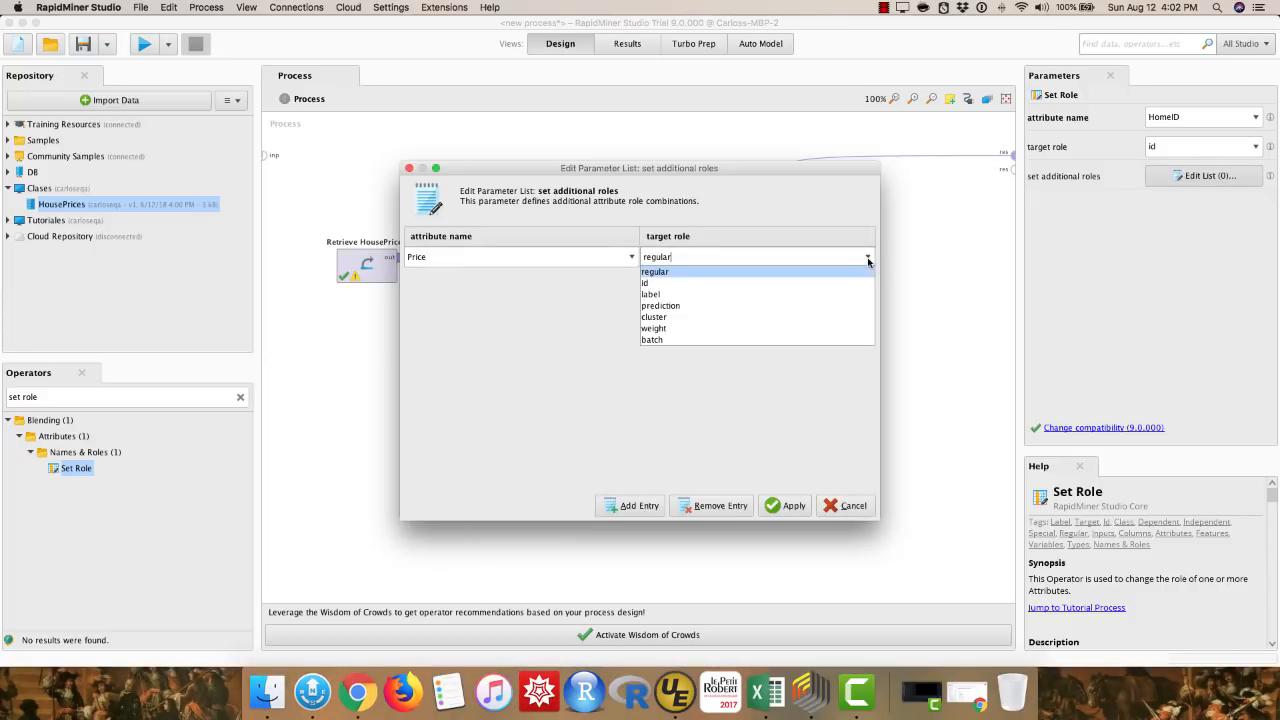
pyautogui.click(823, 294)
pyautogui.click(786, 505)
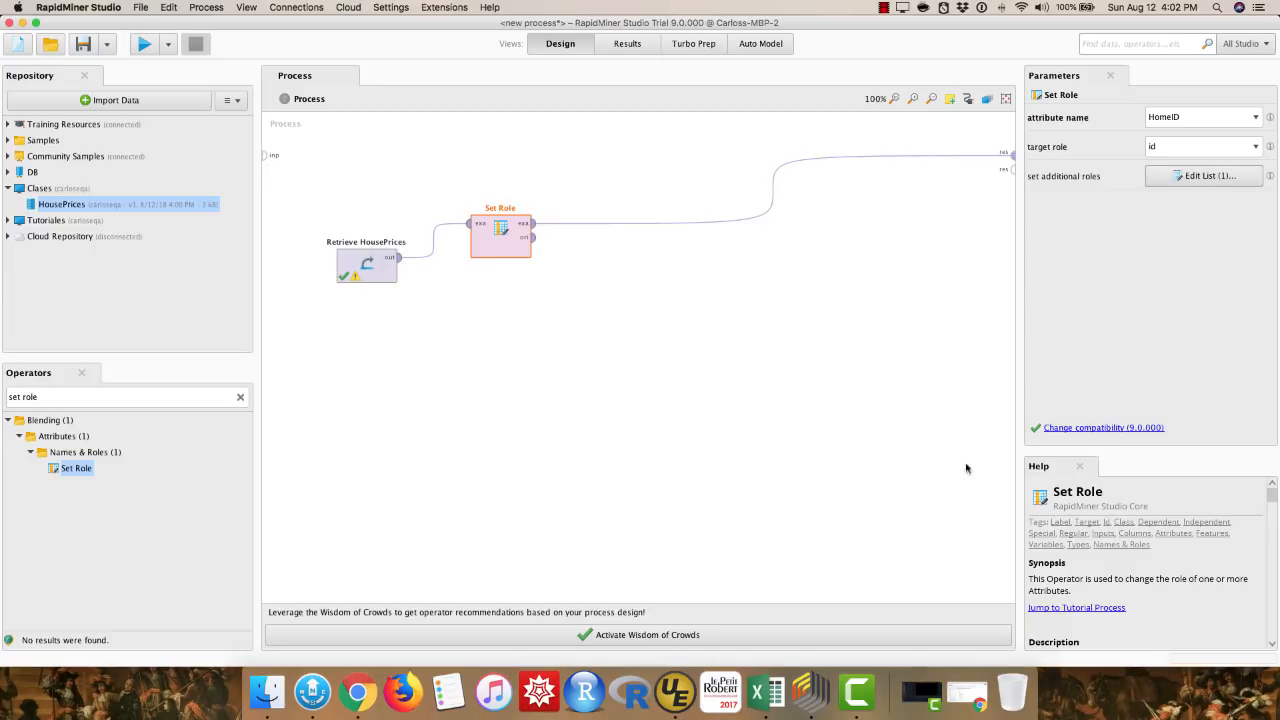
# Run the process to check the assigned roles, and start a new empty process without saving the current one
pyautogui.click(143, 44)
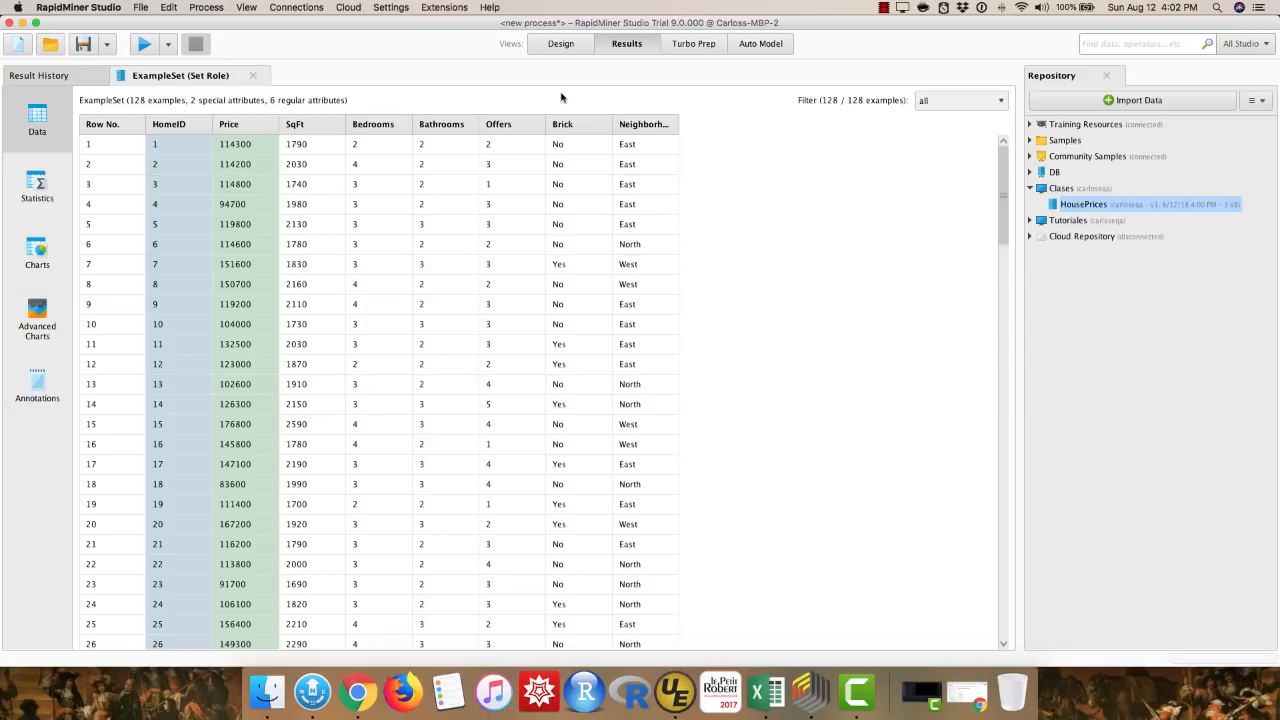
pyautogui.click(563, 46)
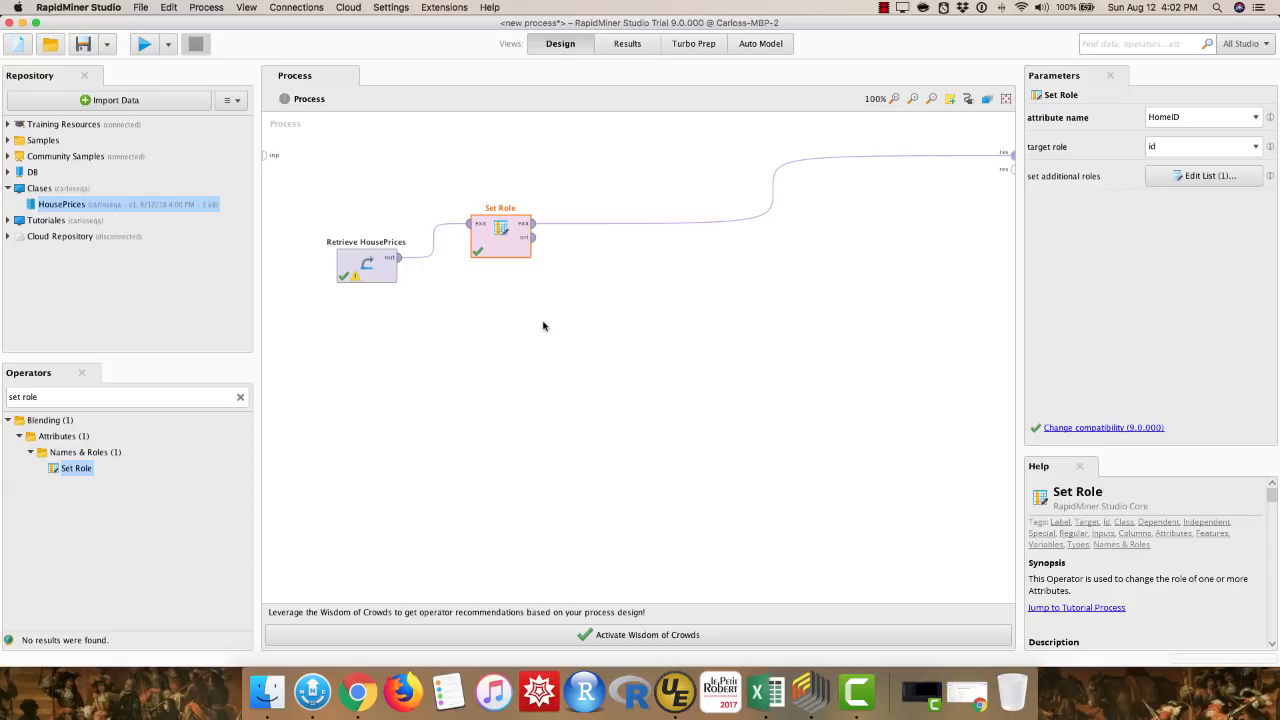
pyautogui.press('super+n')
pyautogui.click(415, 262)
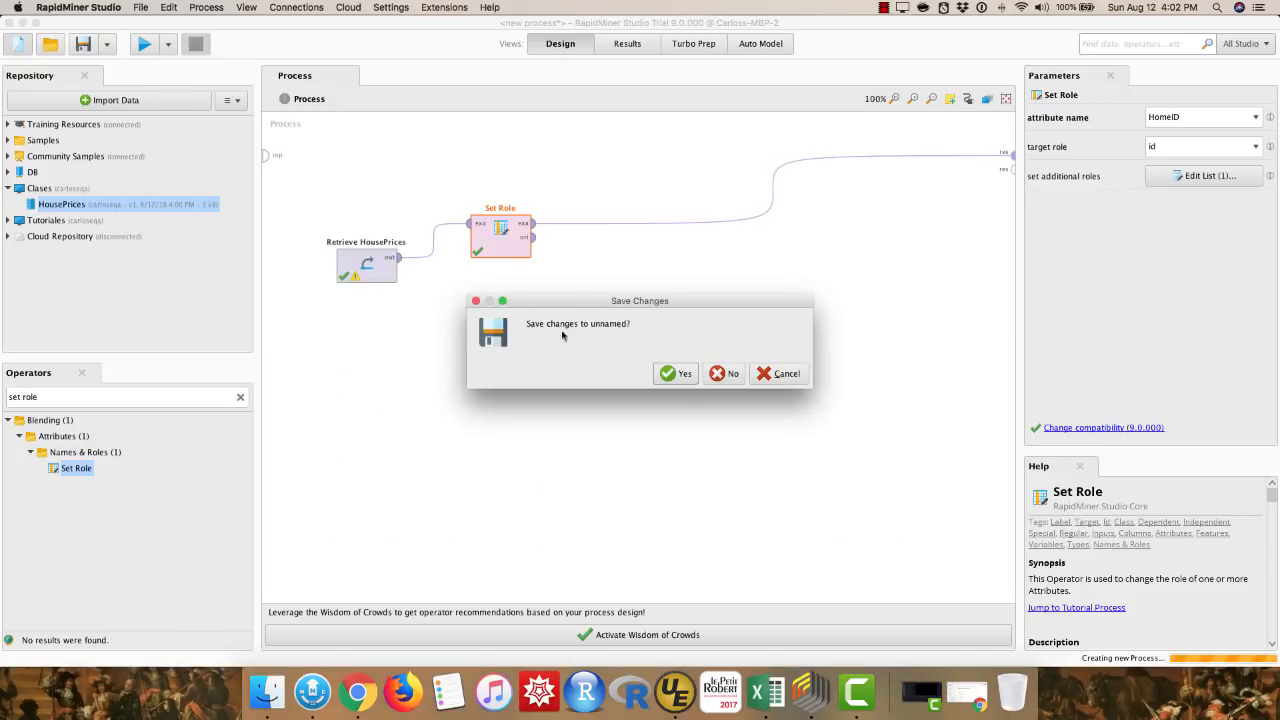
pyautogui.click(728, 374)
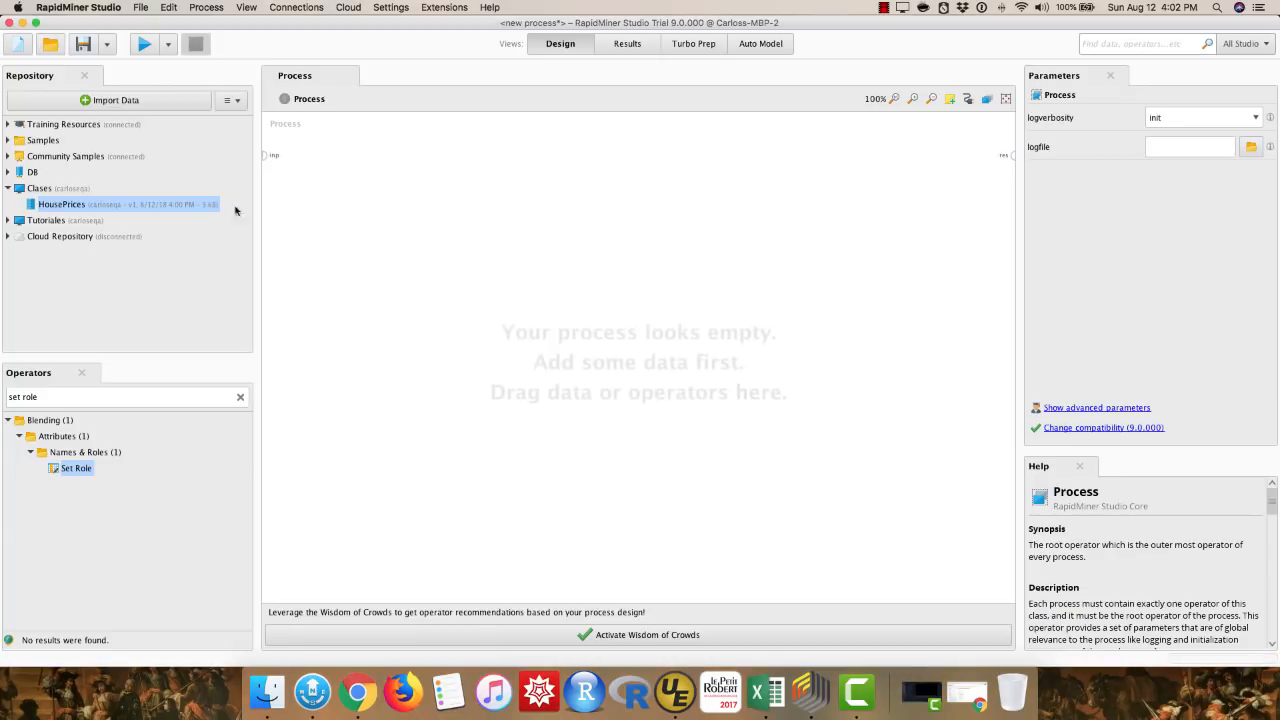
# Open the HousePrices data from the Clases repository for editing and dock the Data Editor as a tab beside Process
pyautogui.rightClick(58, 206)
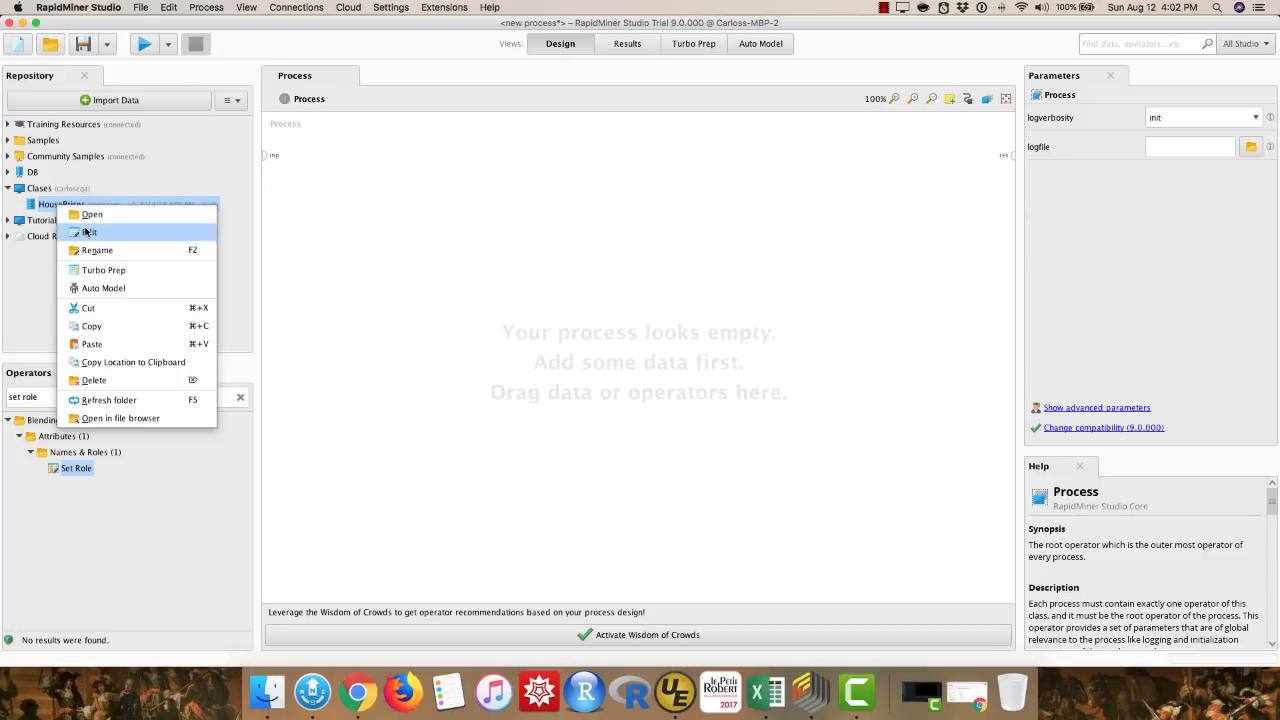
pyautogui.click(87, 232)
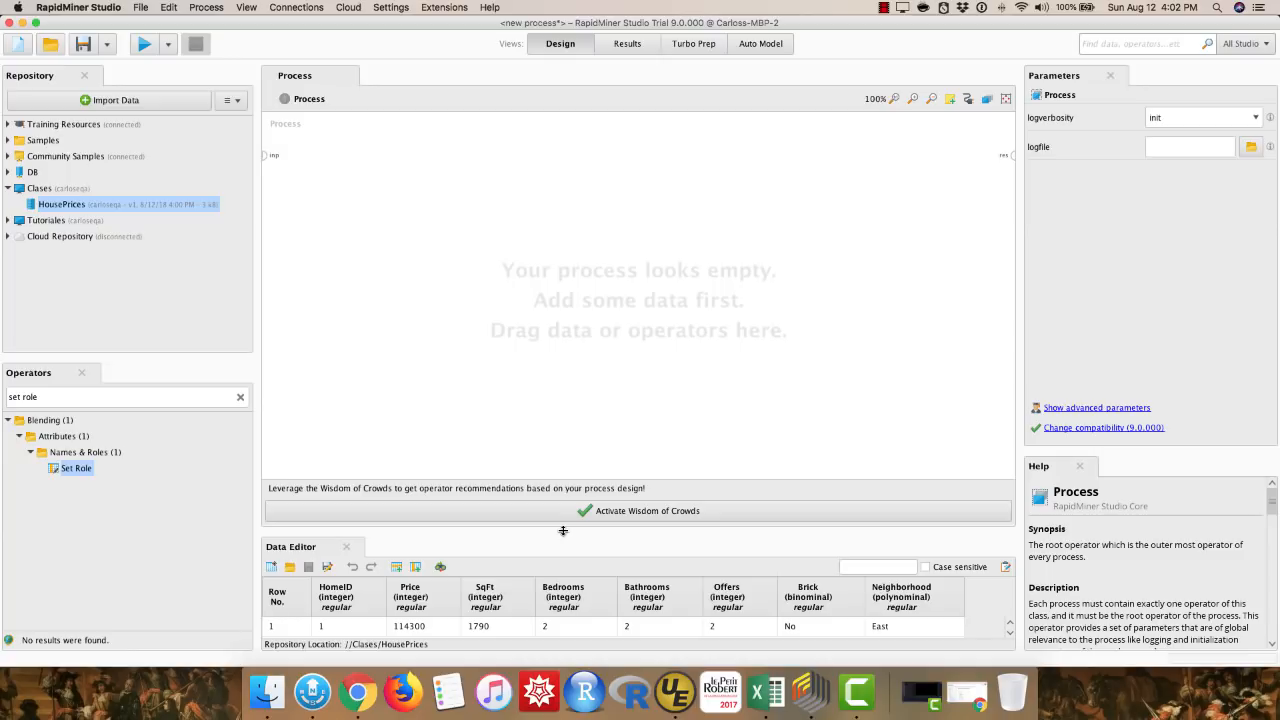
pyautogui.moveTo(563, 530)
pyautogui.mouseDown()
pyautogui.moveTo(562, 300)
pyautogui.moveTo(557, 553)
pyautogui.mouseUp()
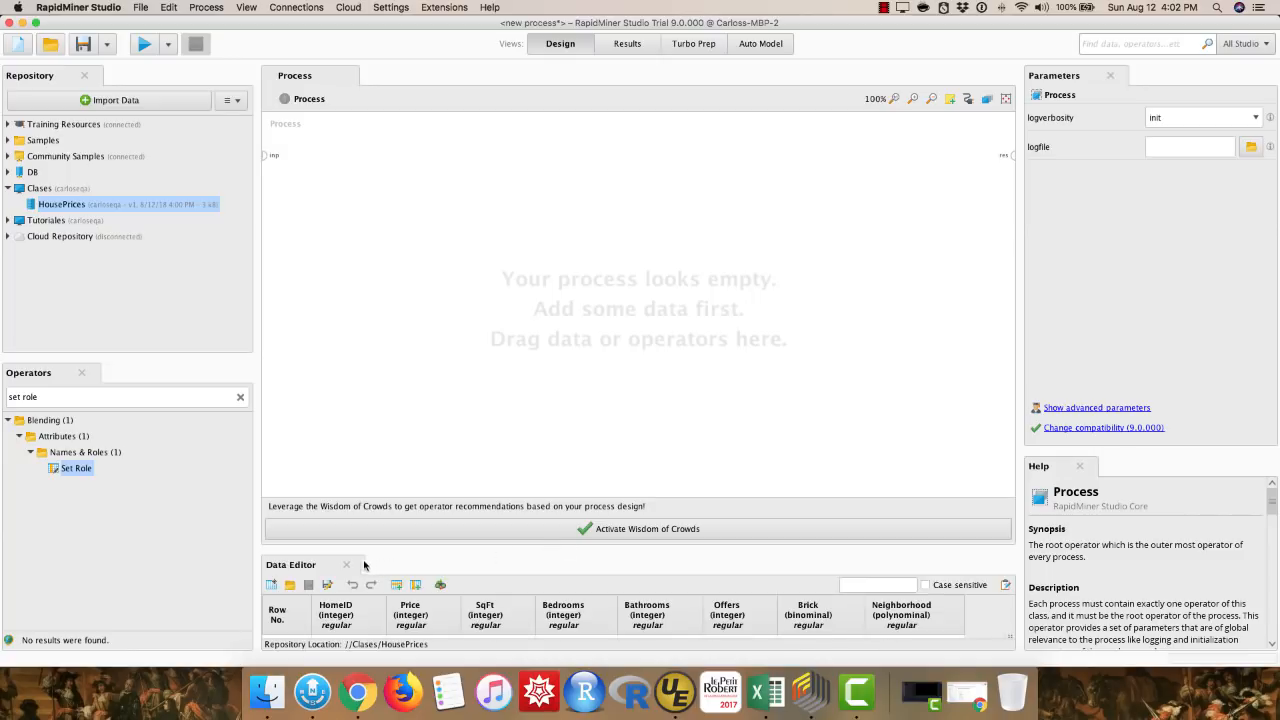
pyautogui.moveTo(290, 564); pyautogui.dragTo(470, 200)
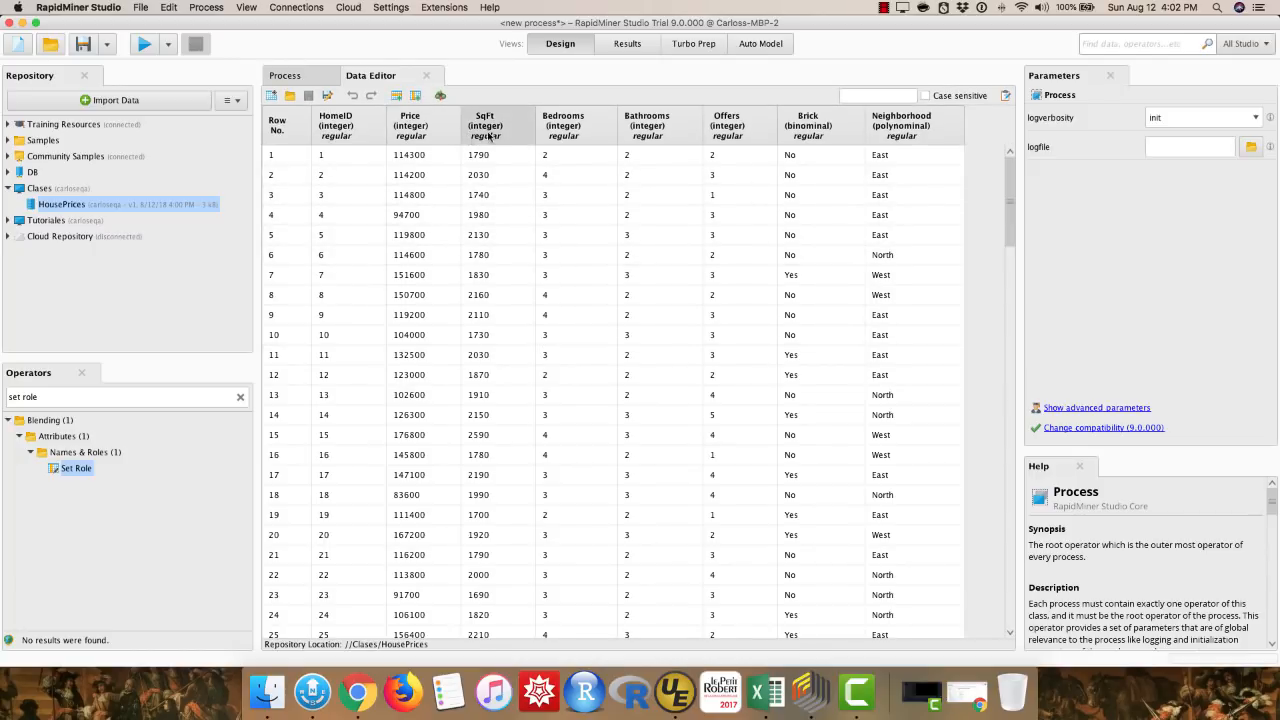
# Modify the HomeID attribute in the Data Editor to have the special role id
pyautogui.rightClick(349, 125)
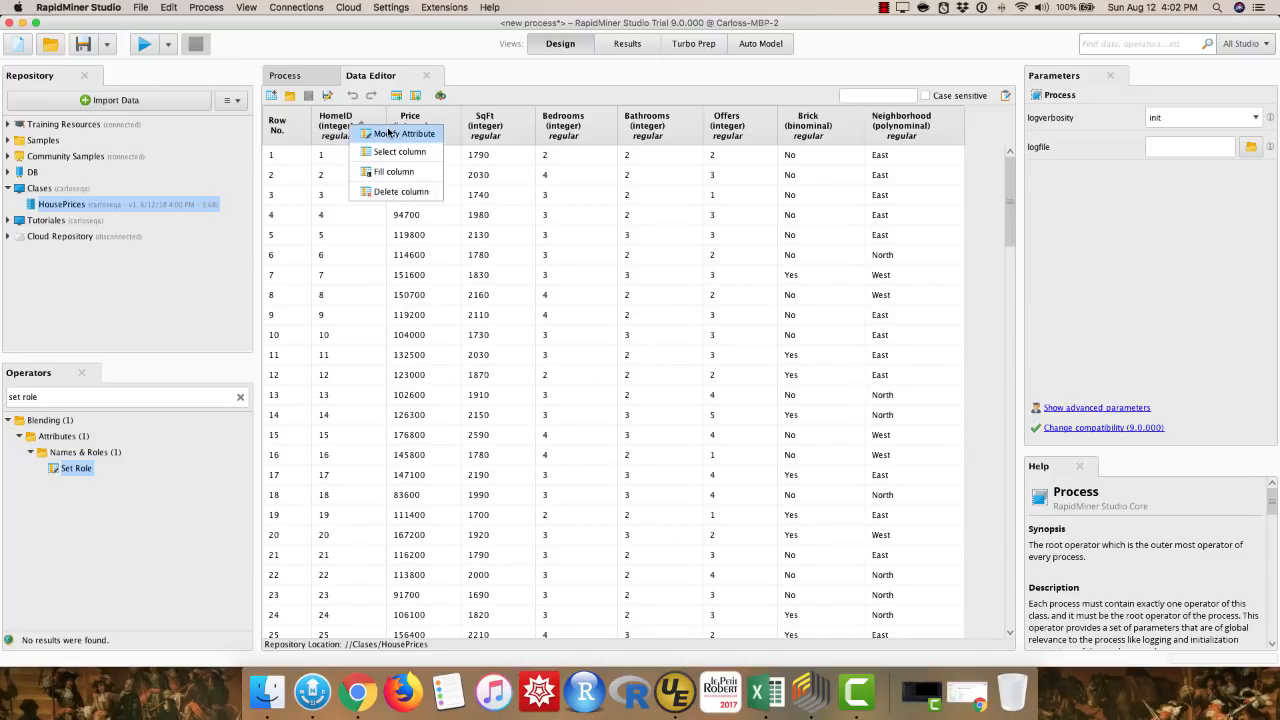
pyautogui.click(390, 133)
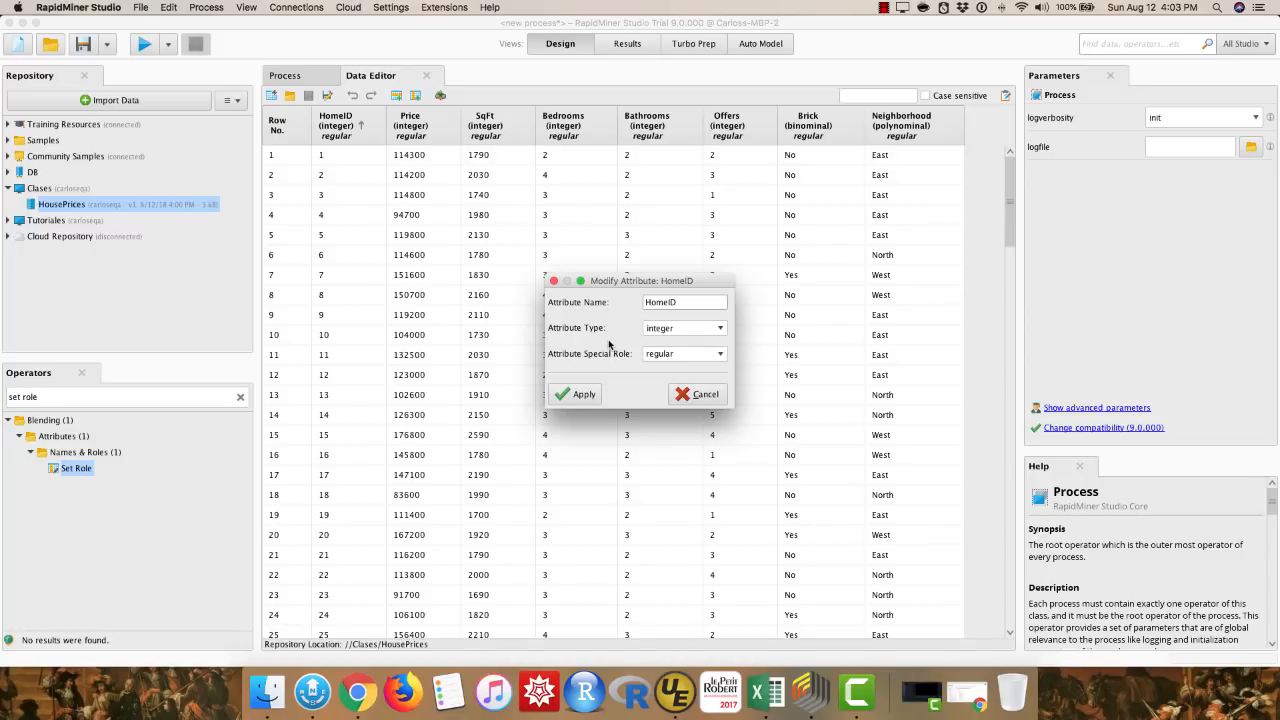
pyautogui.click(721, 355)
pyautogui.click(714, 379)
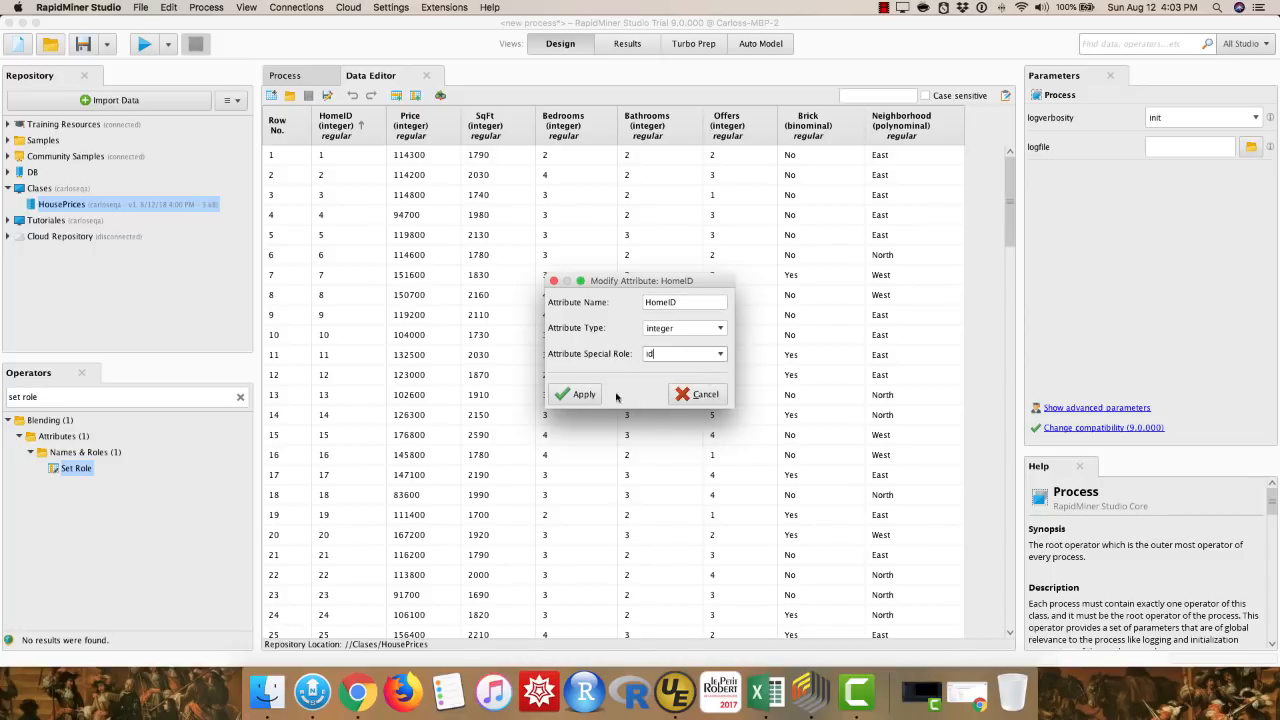
pyautogui.click(584, 396)
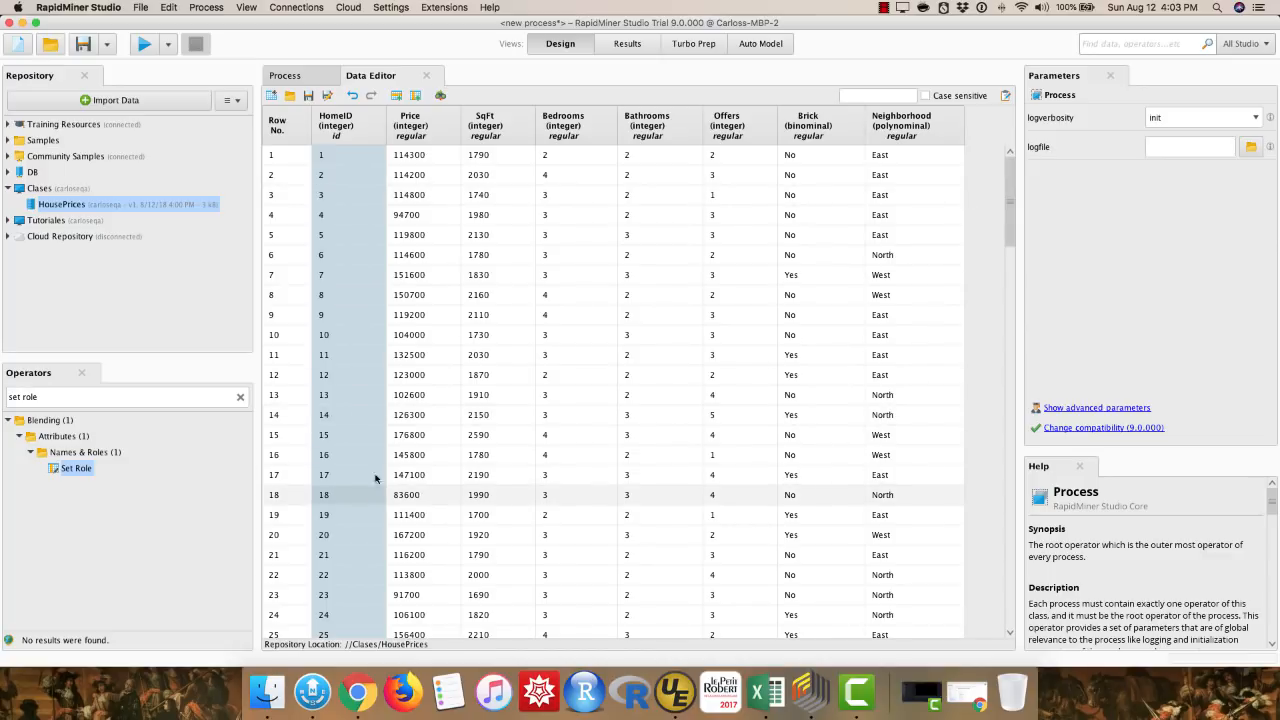
# Modify the Price attribute in the Data Editor to have the special role label
pyautogui.click(437, 122)
pyautogui.click(439, 123)
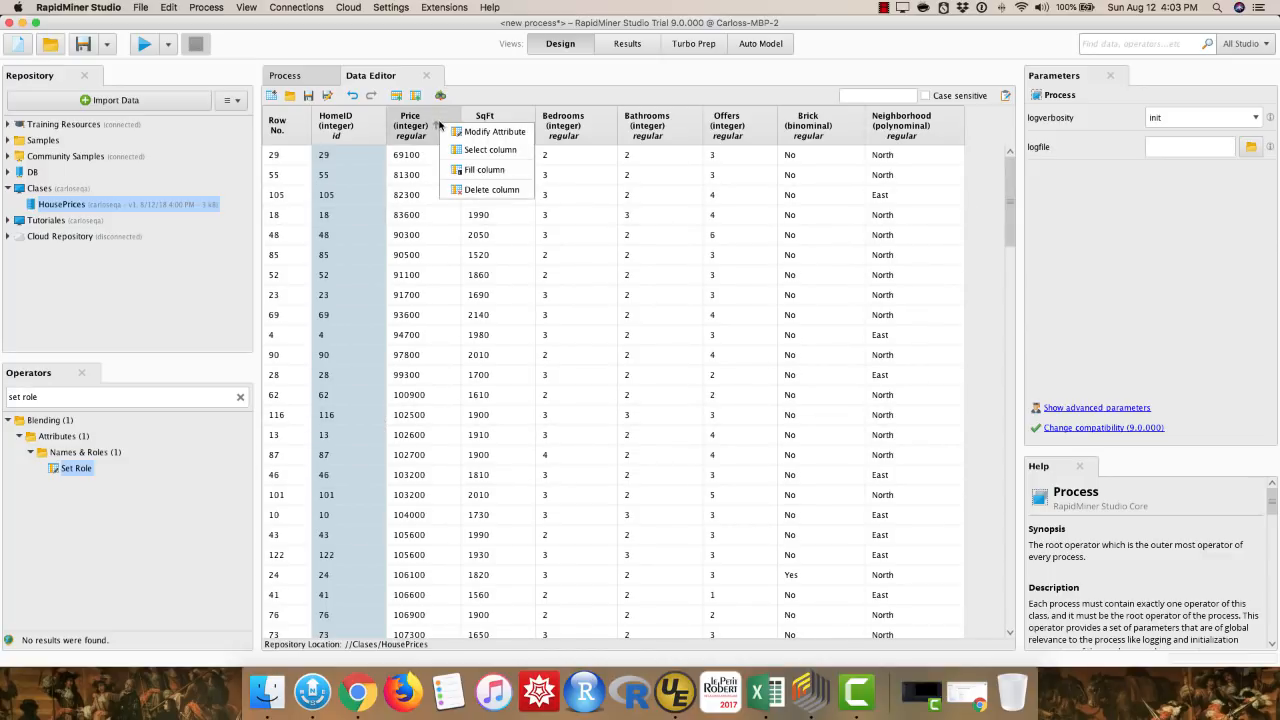
pyautogui.click(492, 131)
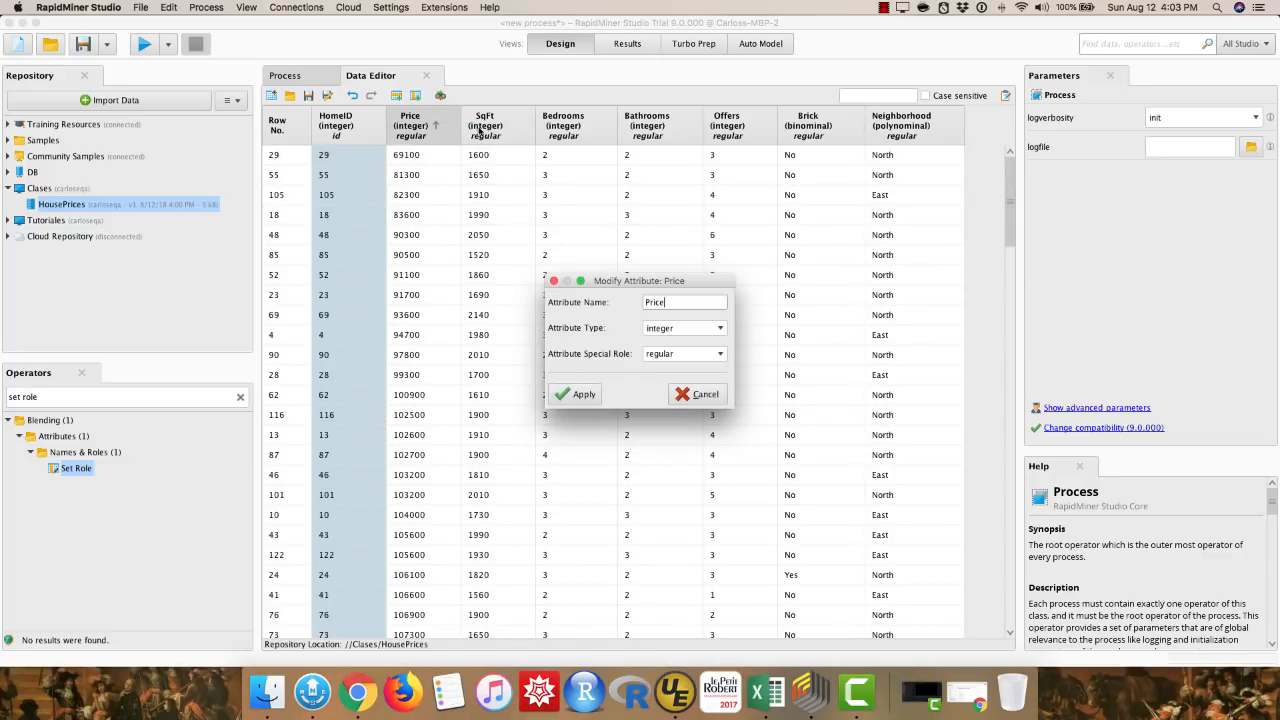
pyautogui.click(721, 353)
pyautogui.click(730, 388)
pyautogui.click(584, 394)
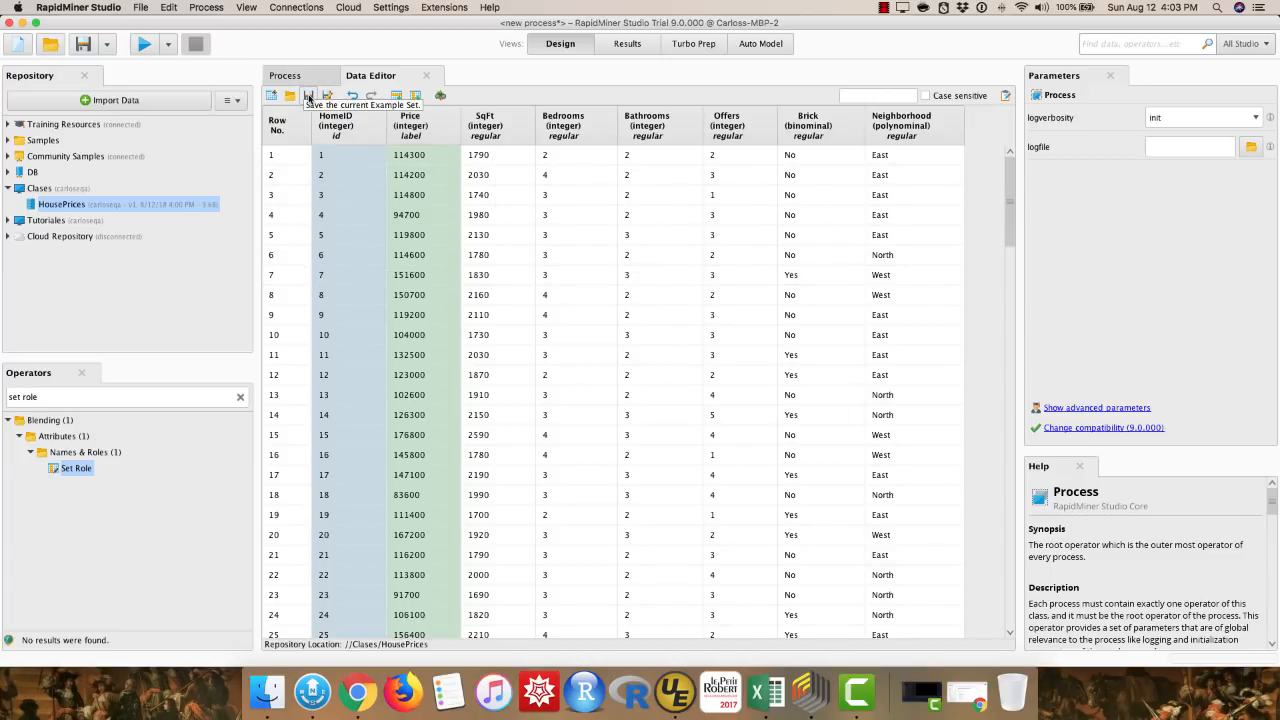
# Save the edited example set and close its editor, and reopen HousePrices from the repository to review the stored roles
pyautogui.click(308, 97)
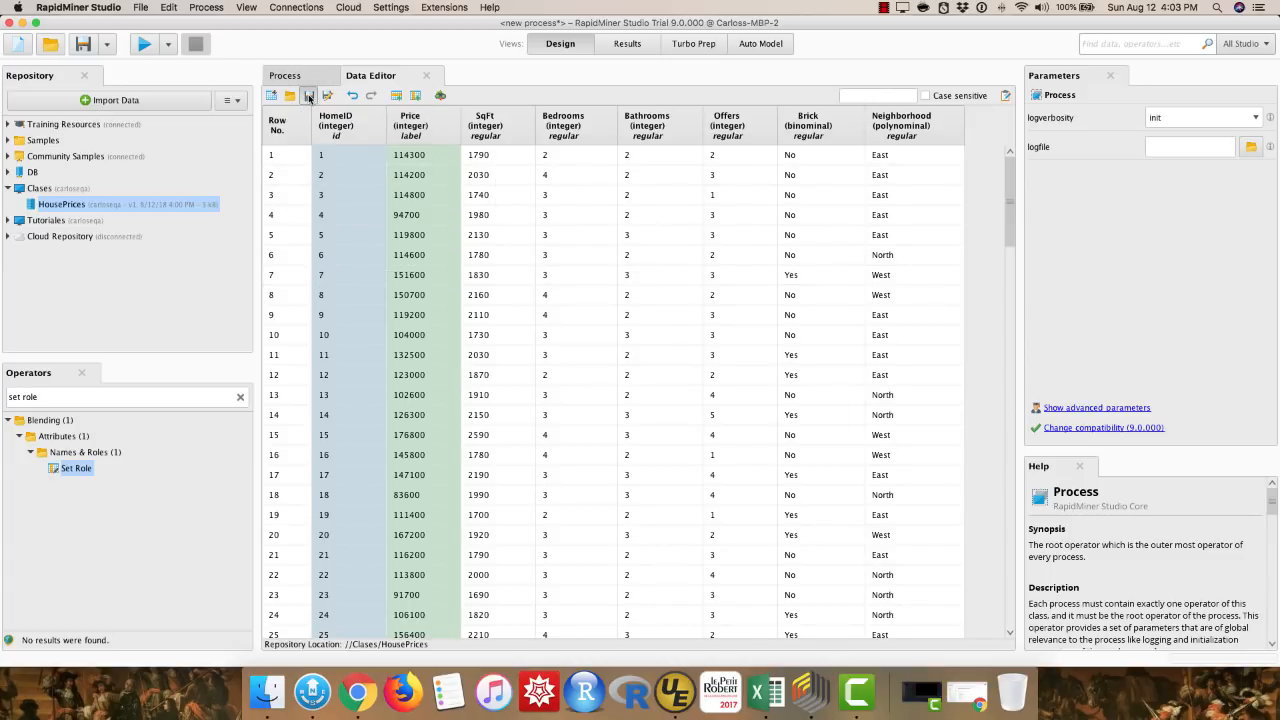
pyautogui.click(426, 76)
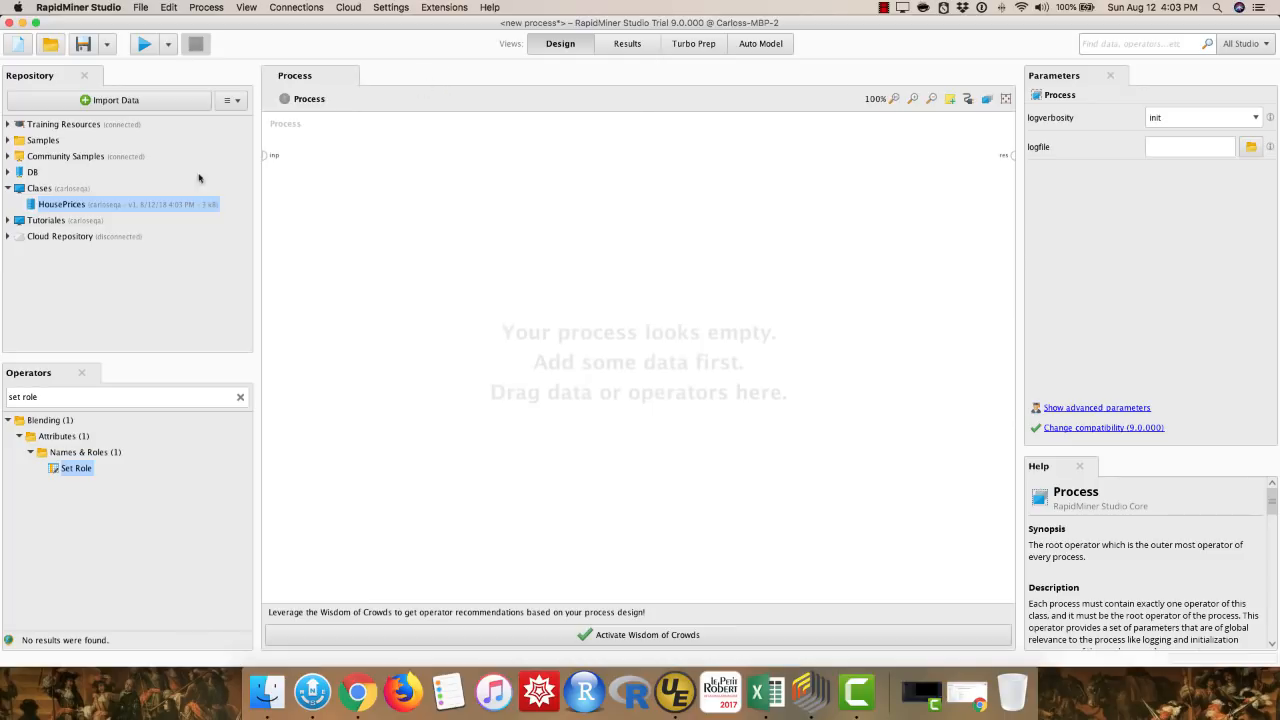
pyautogui.doubleClick(66, 206)
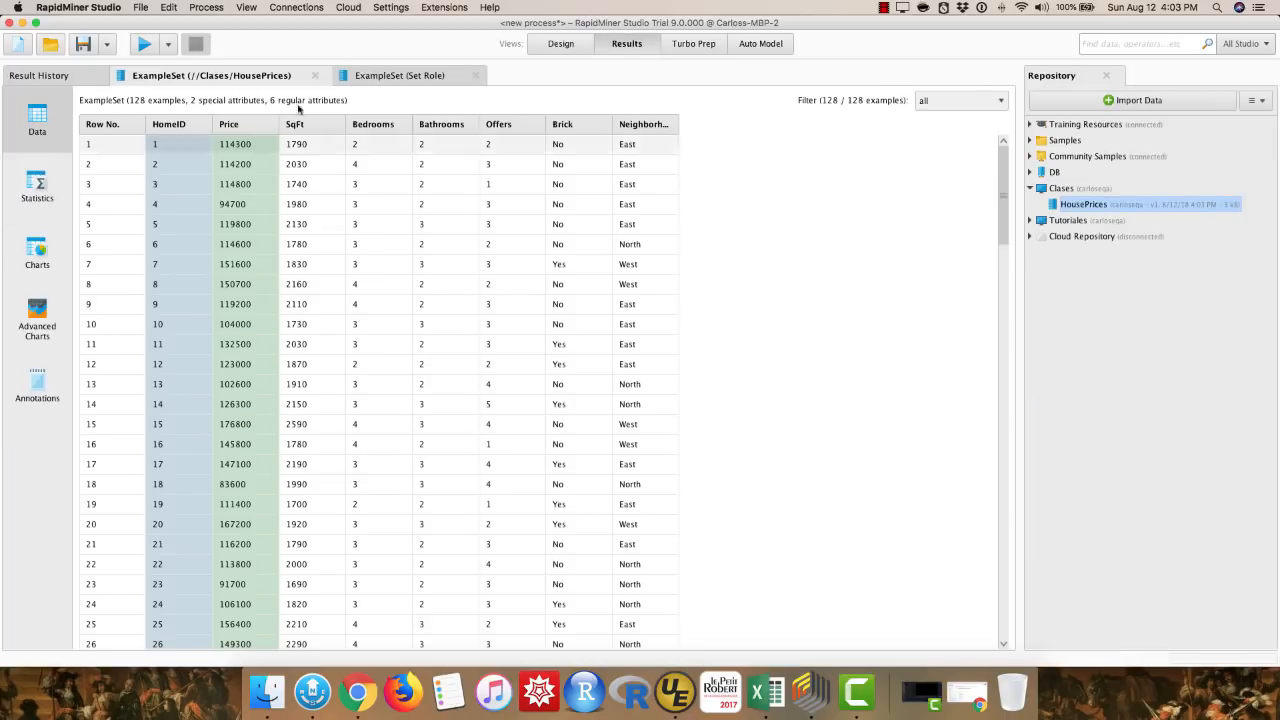
pyautogui.click(558, 44)
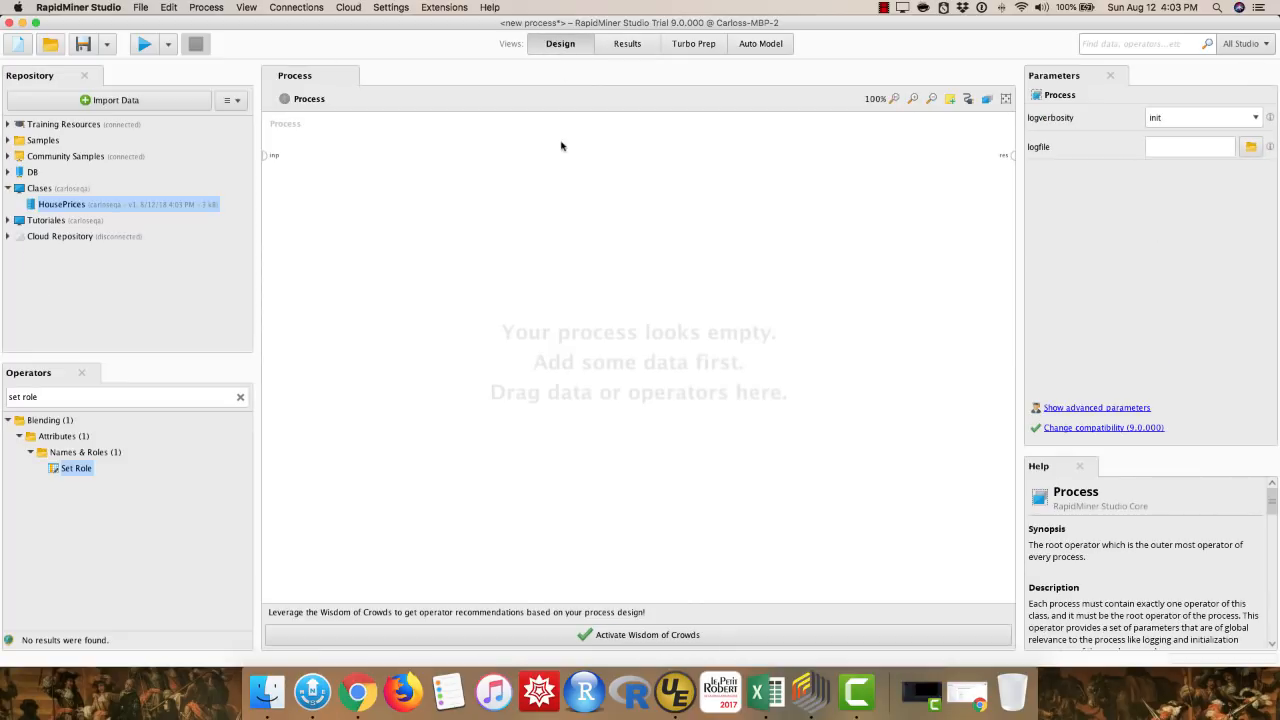